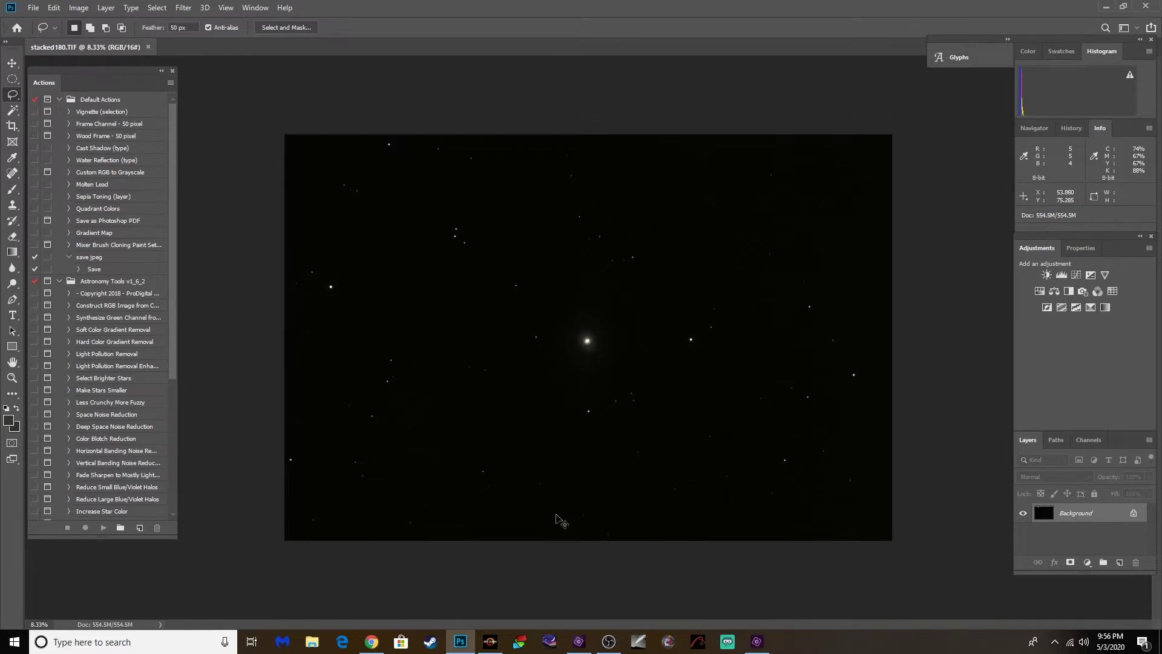
# Duplicate the image, stretch it with an Arcsinh100 Curves preset, and merge it down.
pyautogui.hotkey('ctrl', 'j')
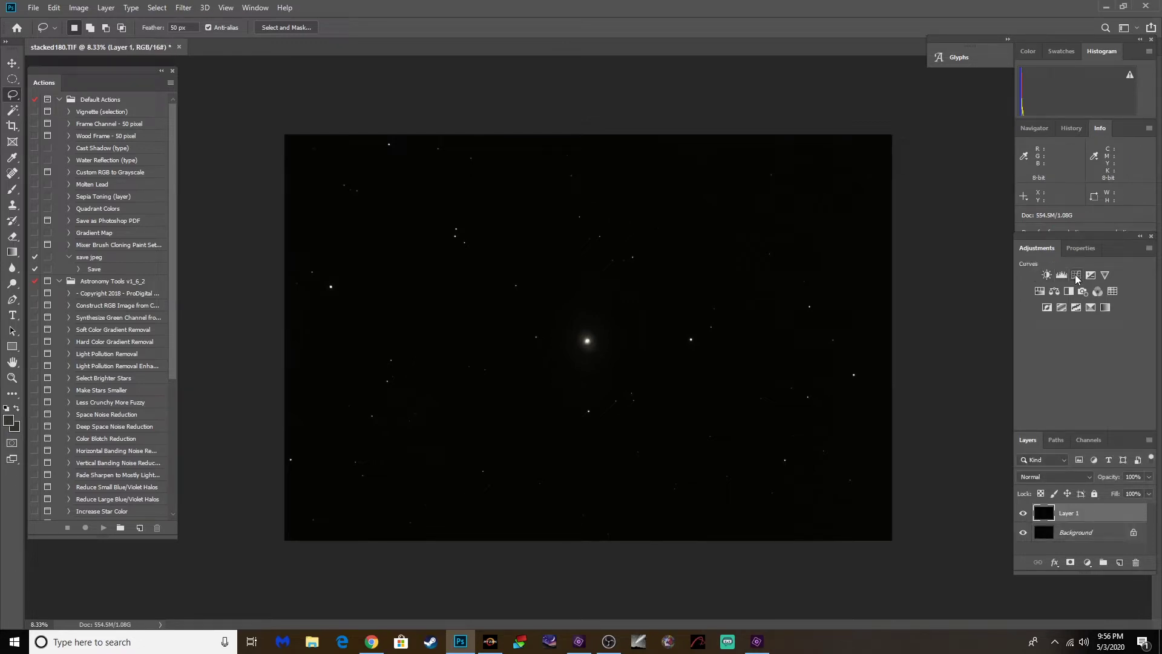
pyautogui.click(1075, 274)
pyautogui.click(1077, 286)
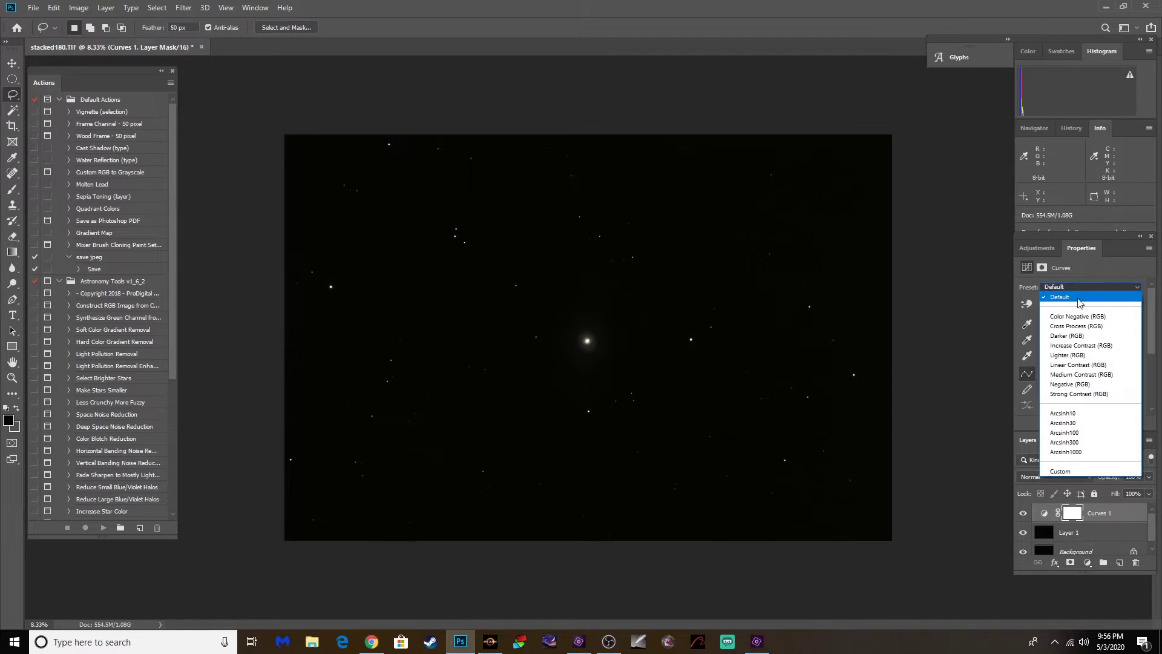
pyautogui.click(1076, 432)
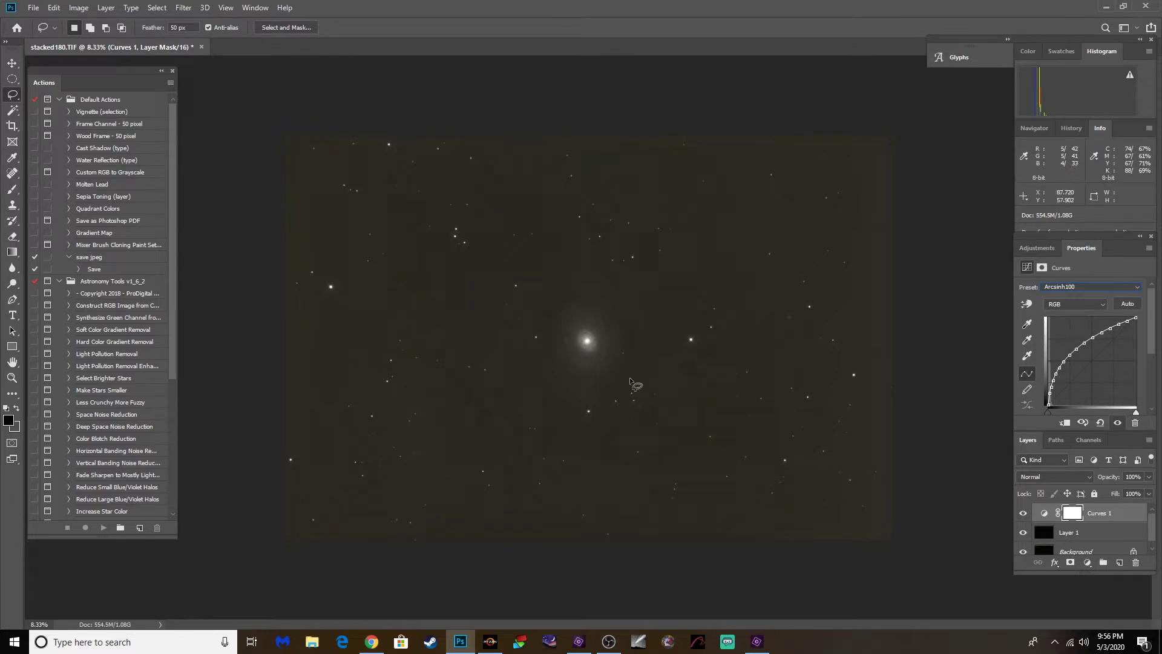
pyautogui.click(106, 7)
pyautogui.click(133, 448)
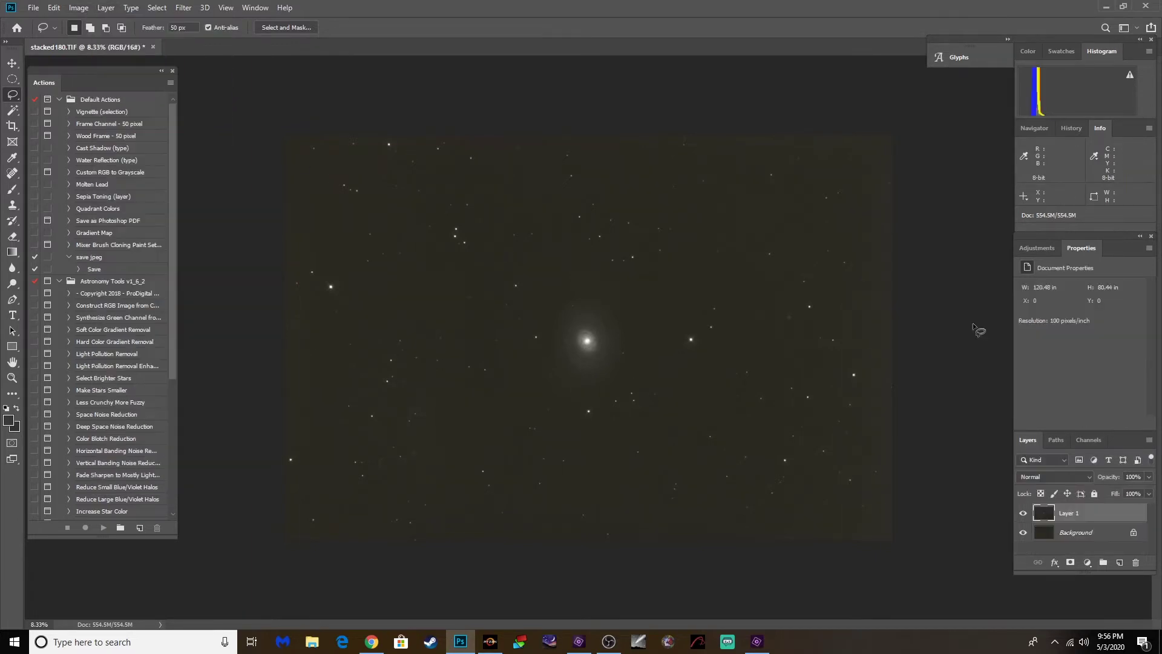
# Add Levels with the black point raised to about 20, then flatten the image.
pyautogui.click(1038, 245)
pyautogui.click(1061, 275)
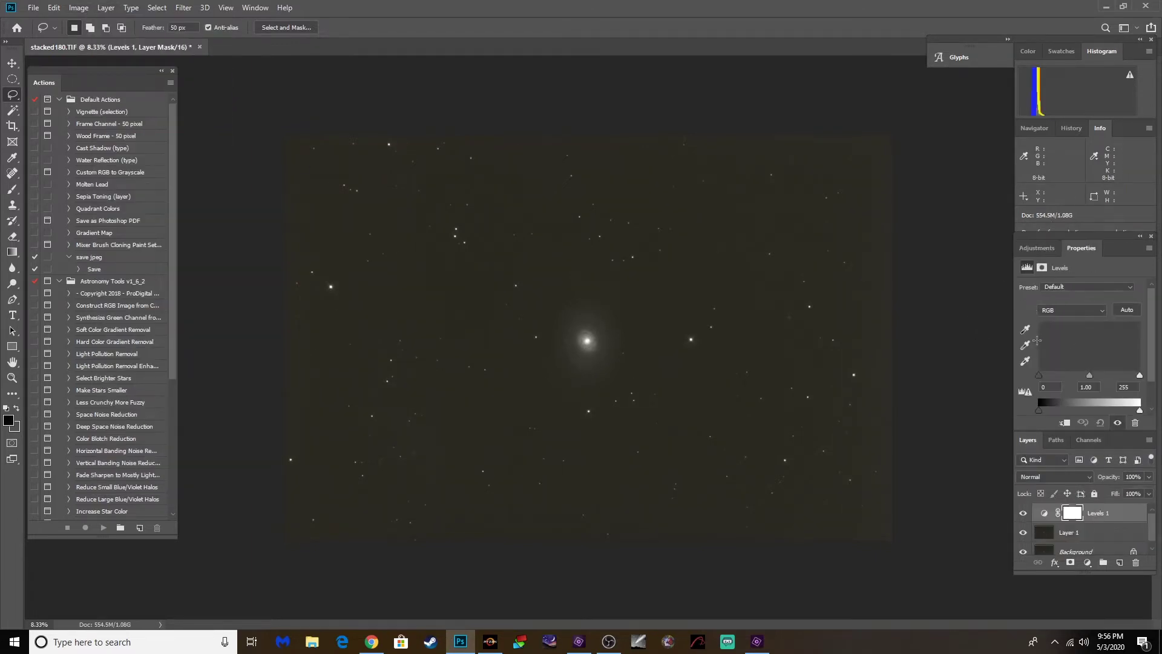
pyautogui.moveTo(1037, 374); pyautogui.dragTo(1045, 376)
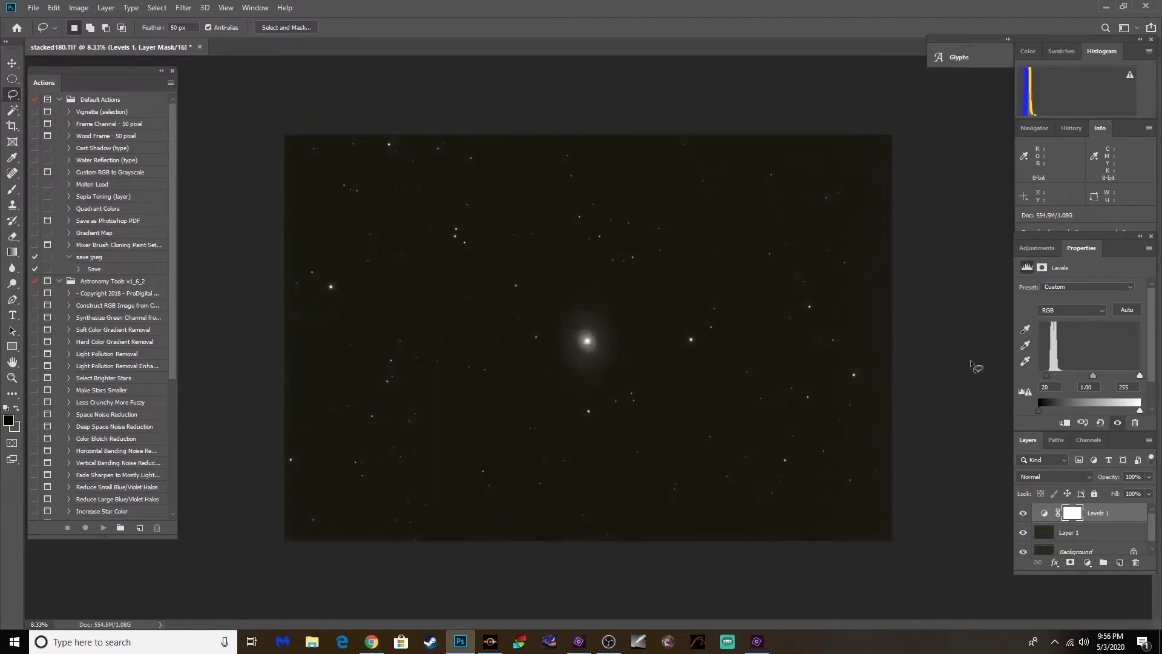
pyautogui.click(108, 8)
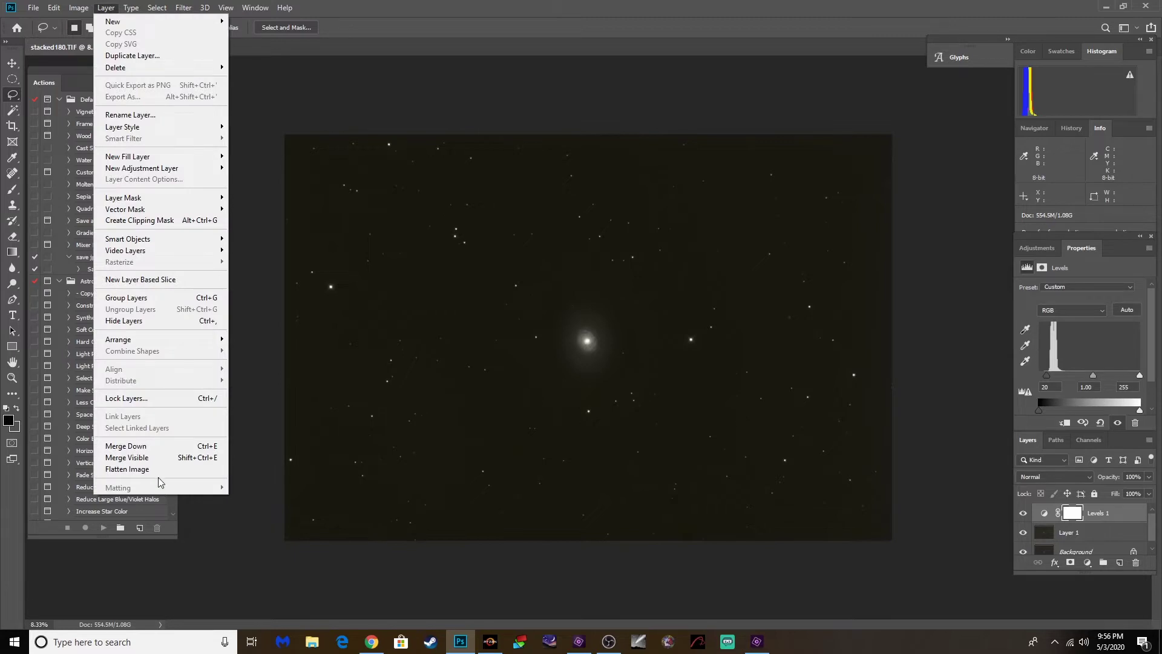
pyautogui.click(249, 491)
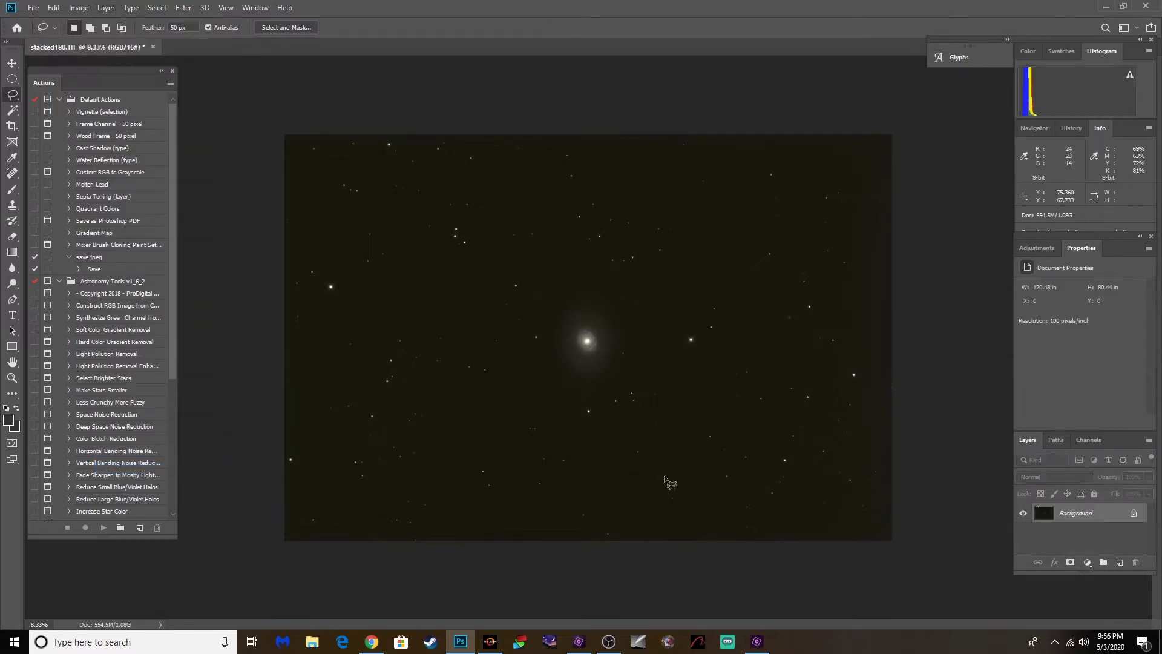
# Resample the image to 20 inches wide at 300 pixels/inch.
pyautogui.click(82, 8)
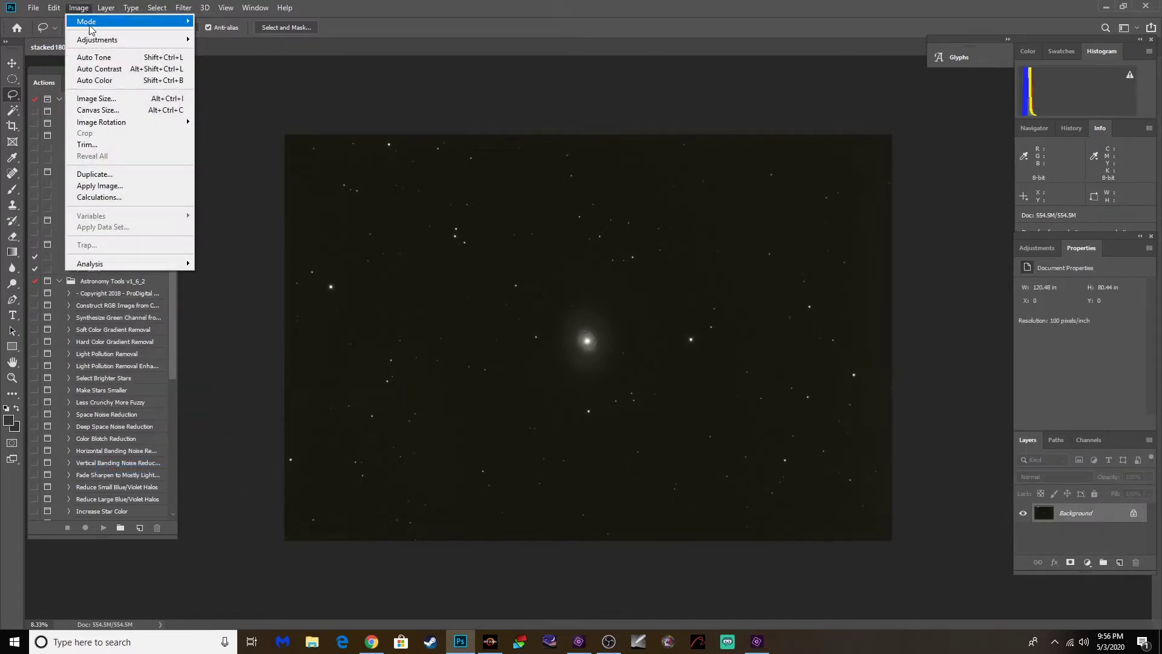
pyautogui.click(94, 98)
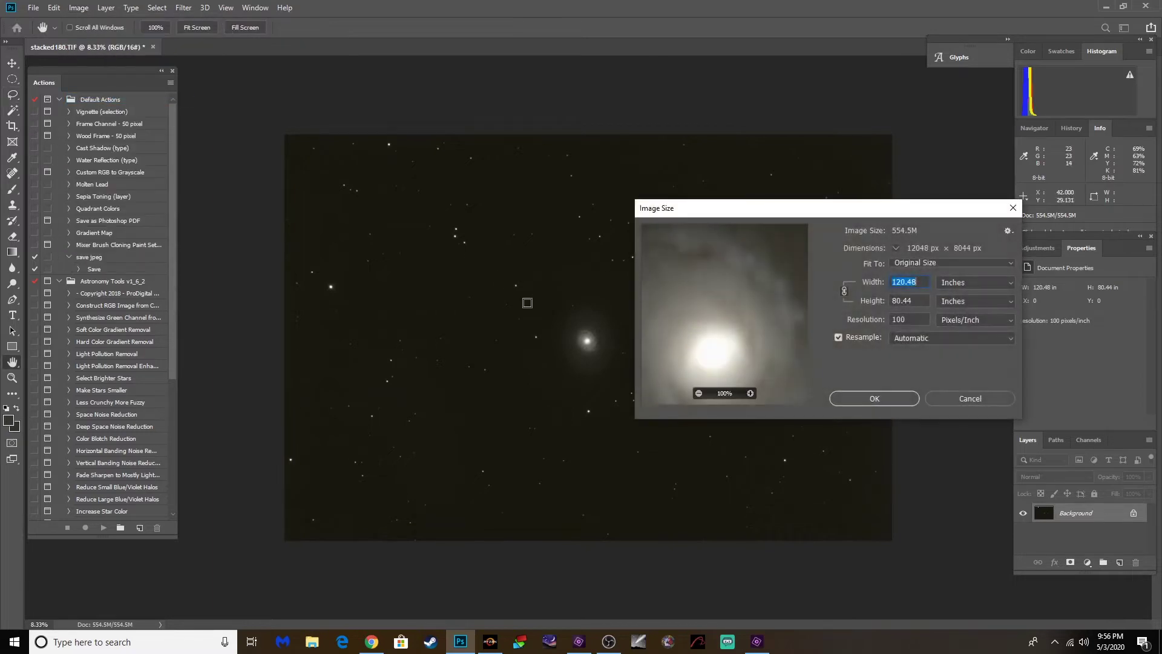
pyautogui.write('20')
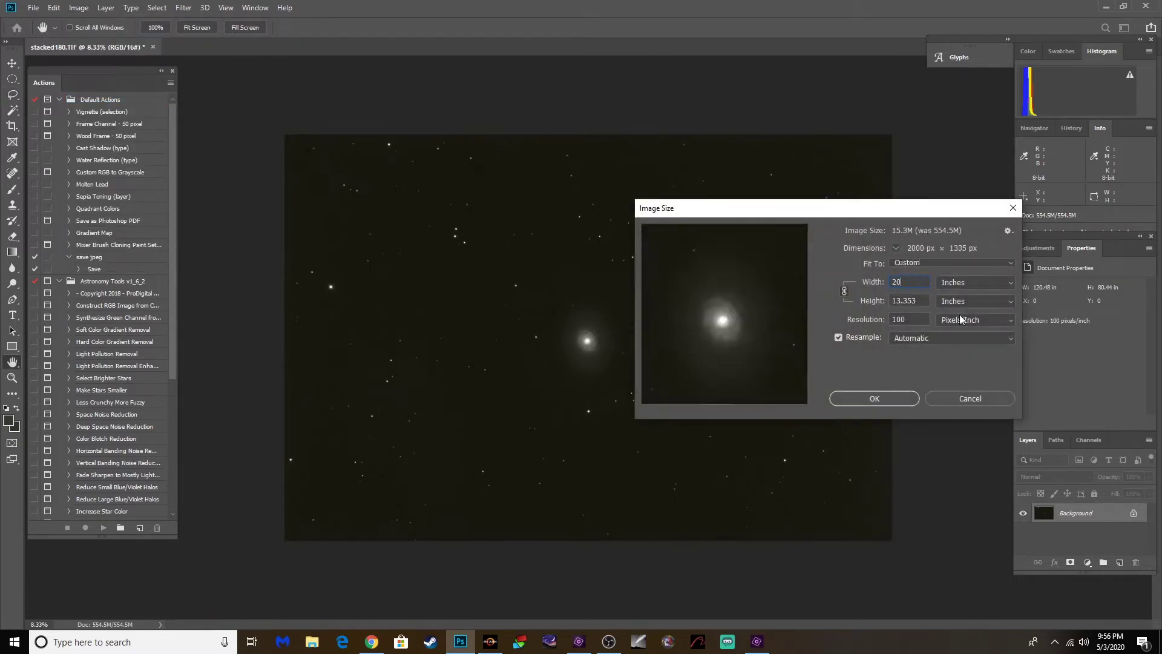
pyautogui.doubleClick(917, 325)
pyautogui.write('300')
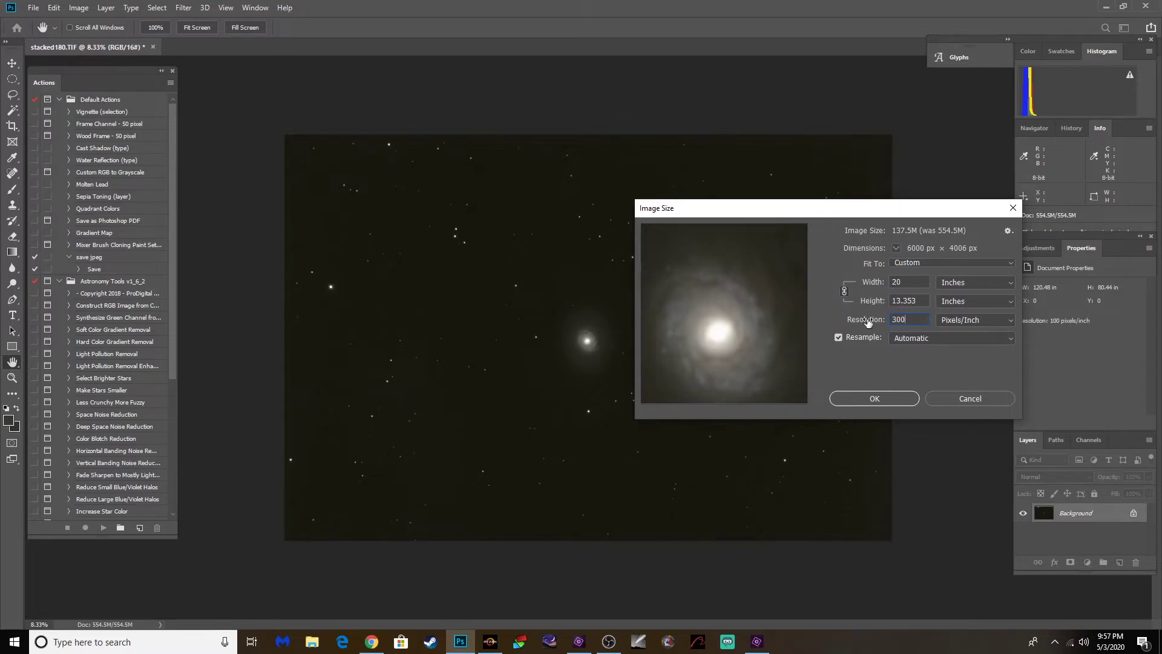
pyautogui.click(874, 399)
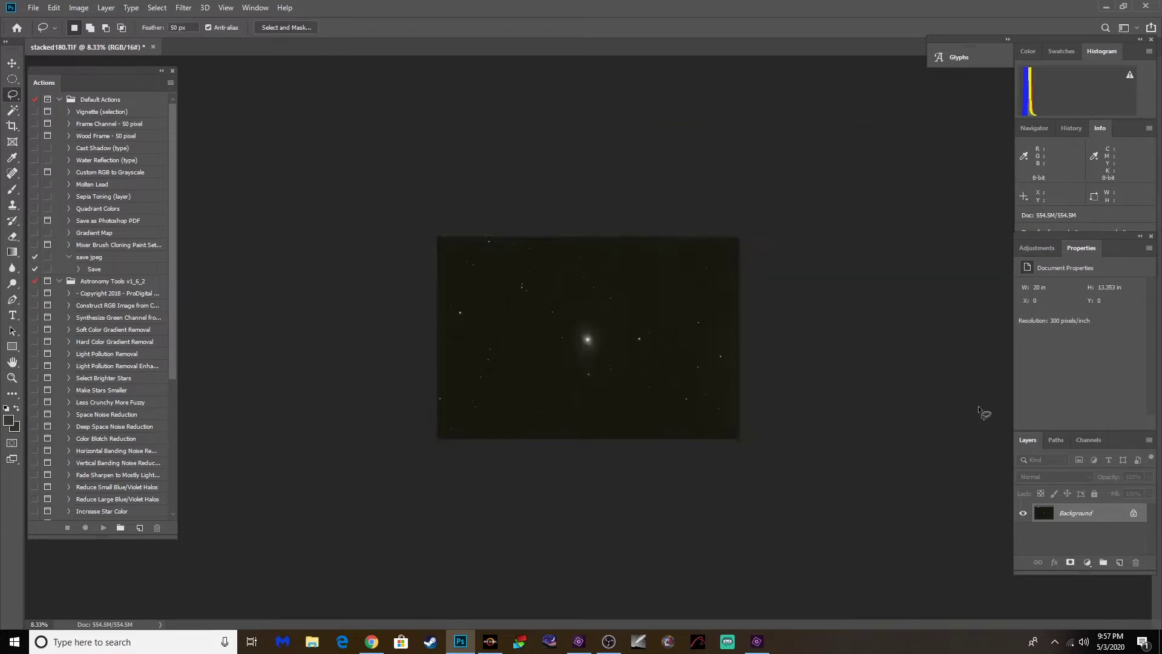
# Fit the resized image on screen and duplicate it onto a new Layer 1.
pyautogui.hotkey('ctrl', '0')
pyautogui.press('l')
pyautogui.hotkey('ctrl', 'j')
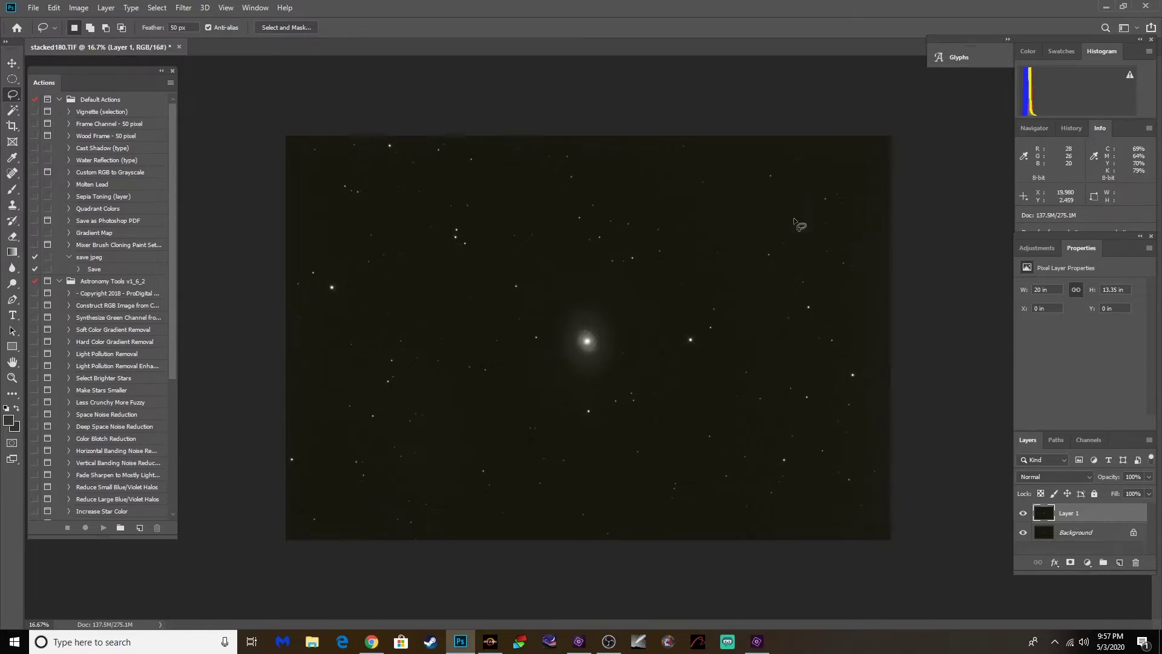
pyautogui.click(1036, 249)
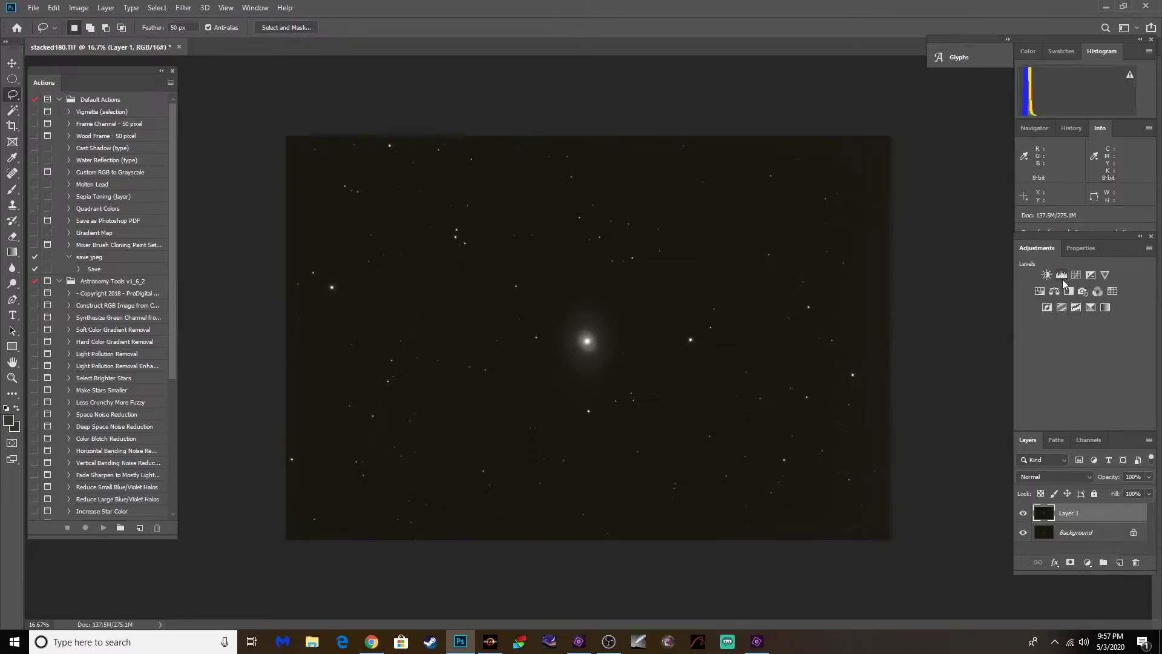
pyautogui.click(1077, 276)
pyautogui.click(1070, 286)
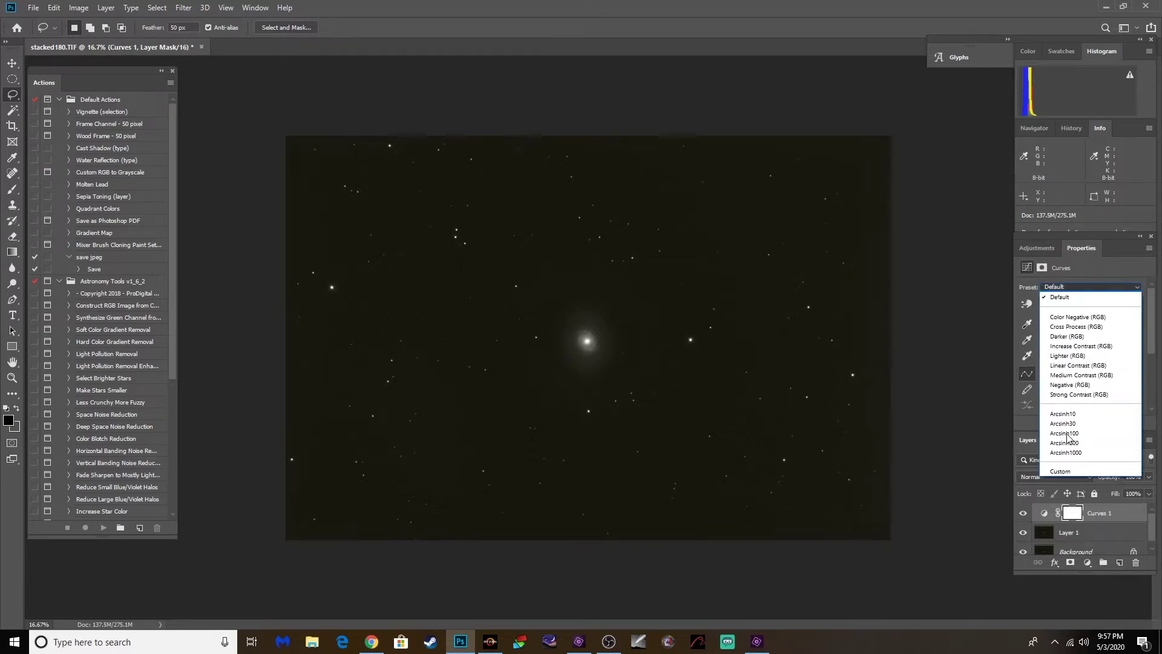
pyautogui.click(986, 367)
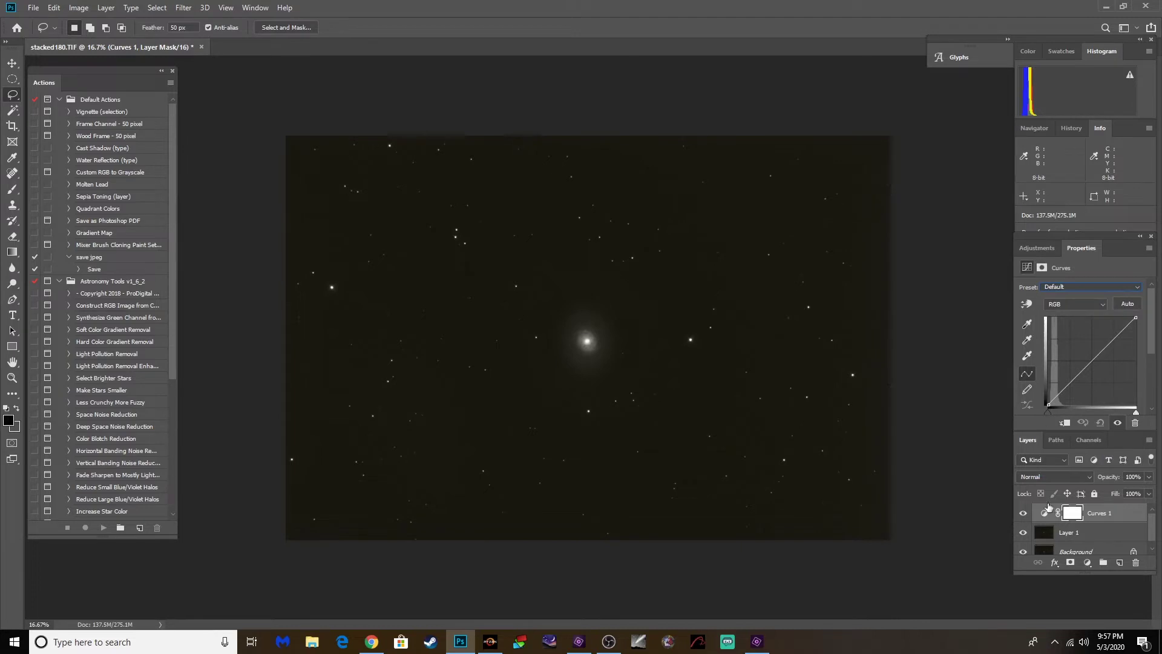
pyautogui.moveTo(1049, 507); pyautogui.dragTo(1136, 562)
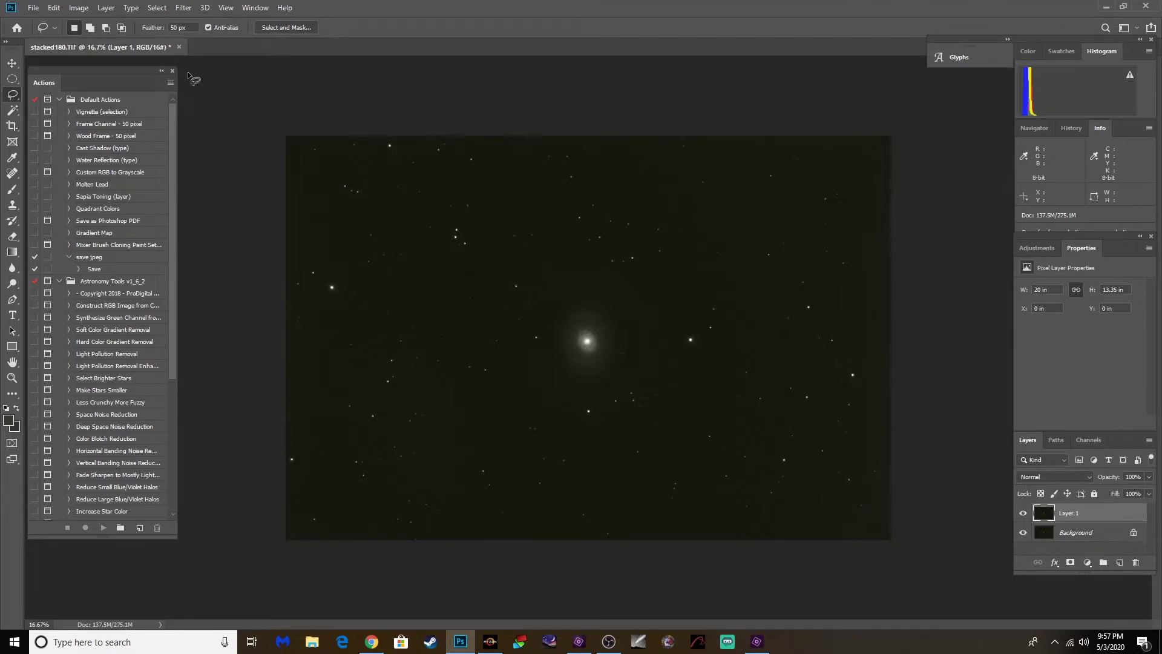
pyautogui.click(158, 8)
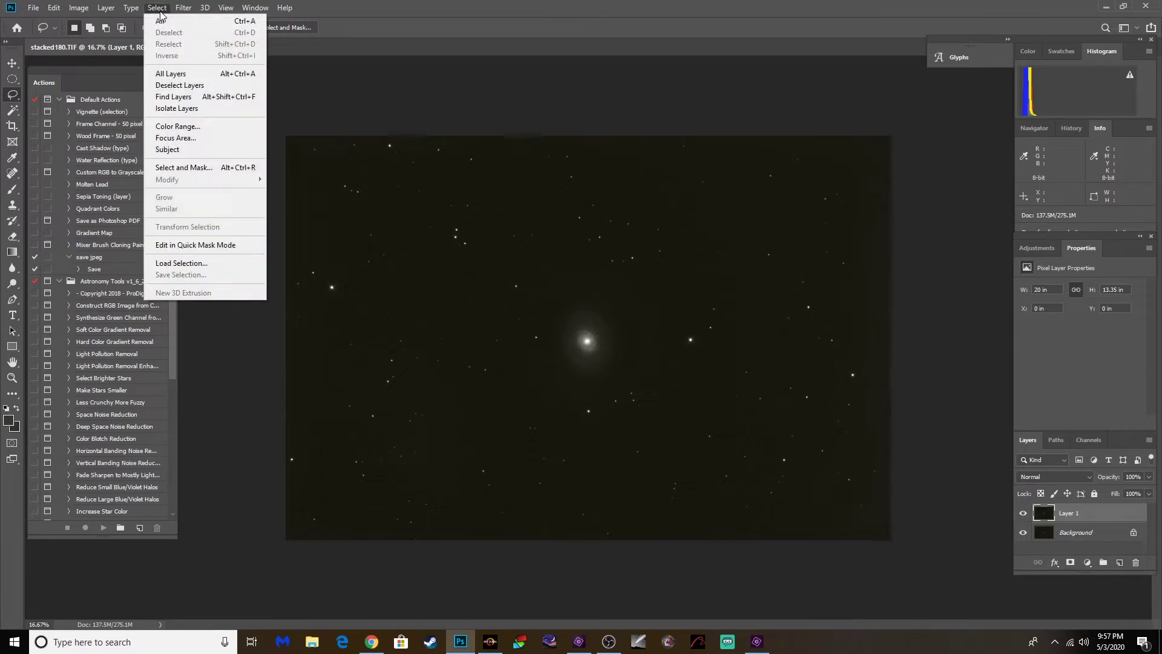
# Select the bright core with Color Range Highlights, Fuzziness 88 and Range 121.
pyautogui.click(177, 128)
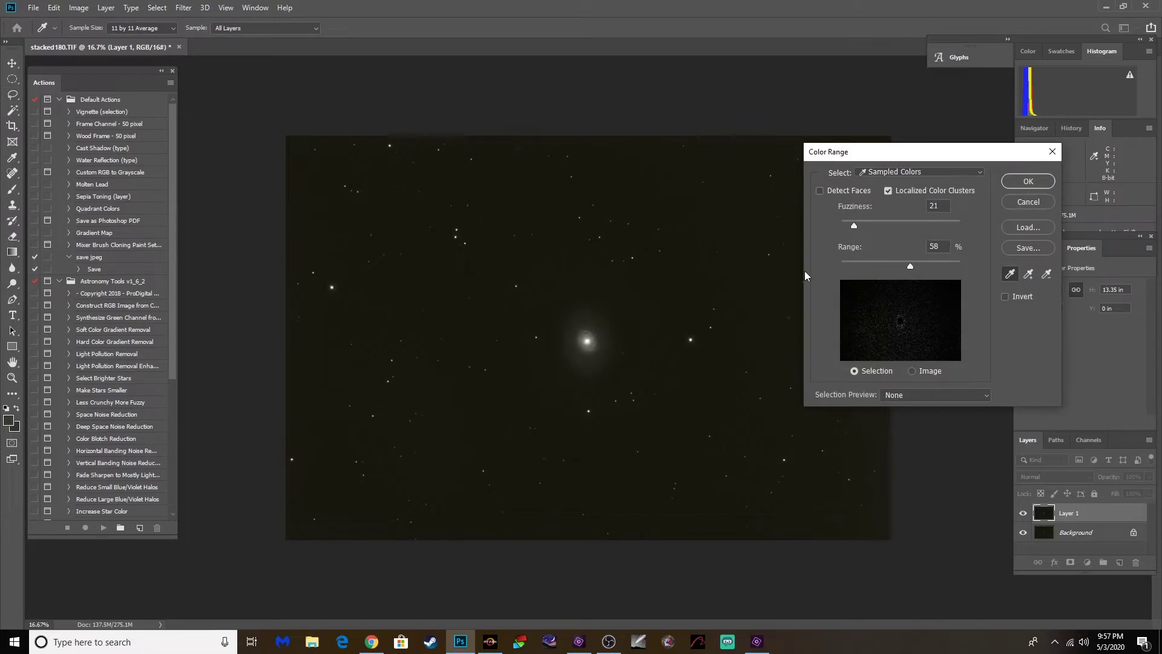
pyautogui.click(901, 175)
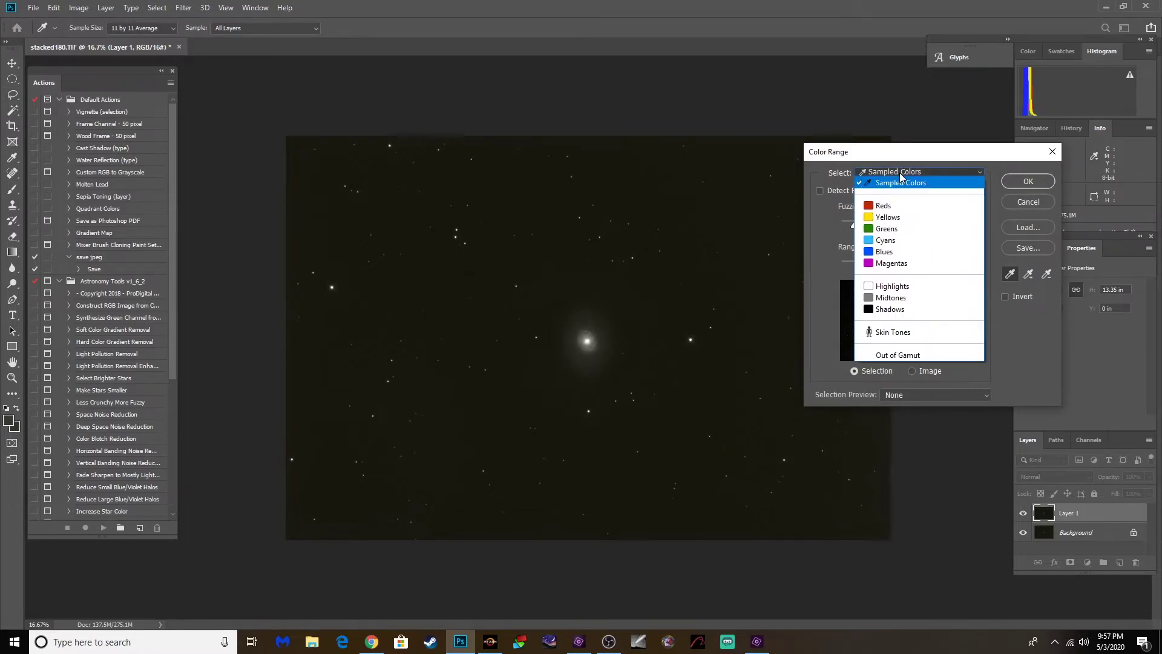
pyautogui.click(906, 288)
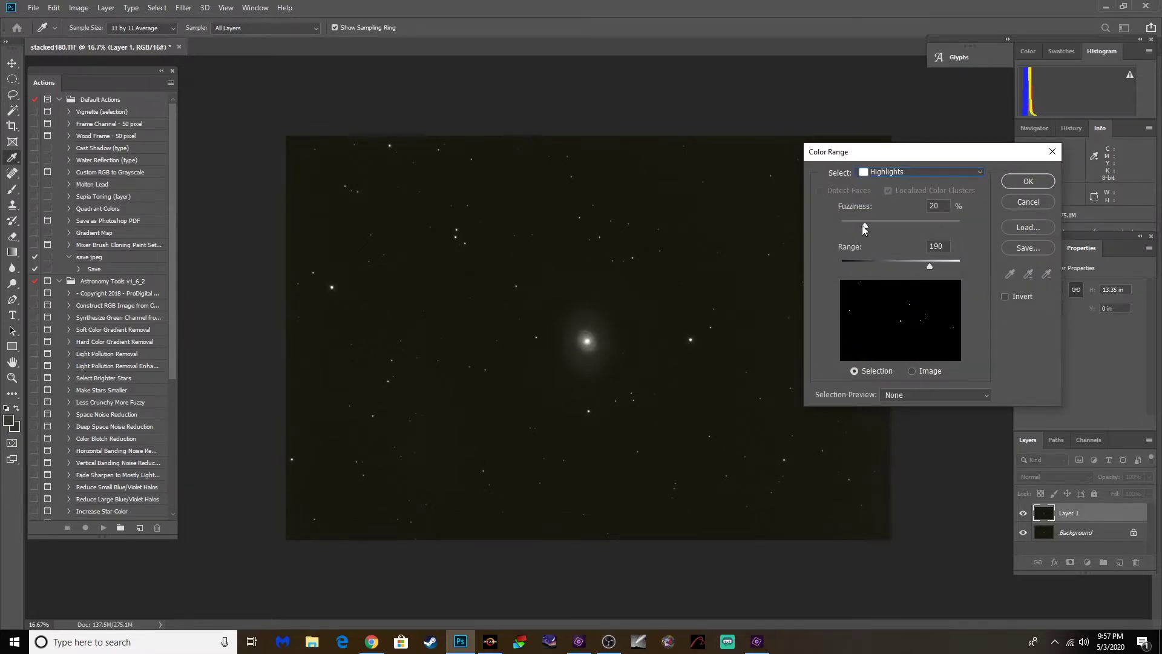
pyautogui.moveTo(864, 227); pyautogui.dragTo(946, 225)
pyautogui.moveTo(930, 267); pyautogui.dragTo(900, 270)
pyautogui.click(1027, 183)
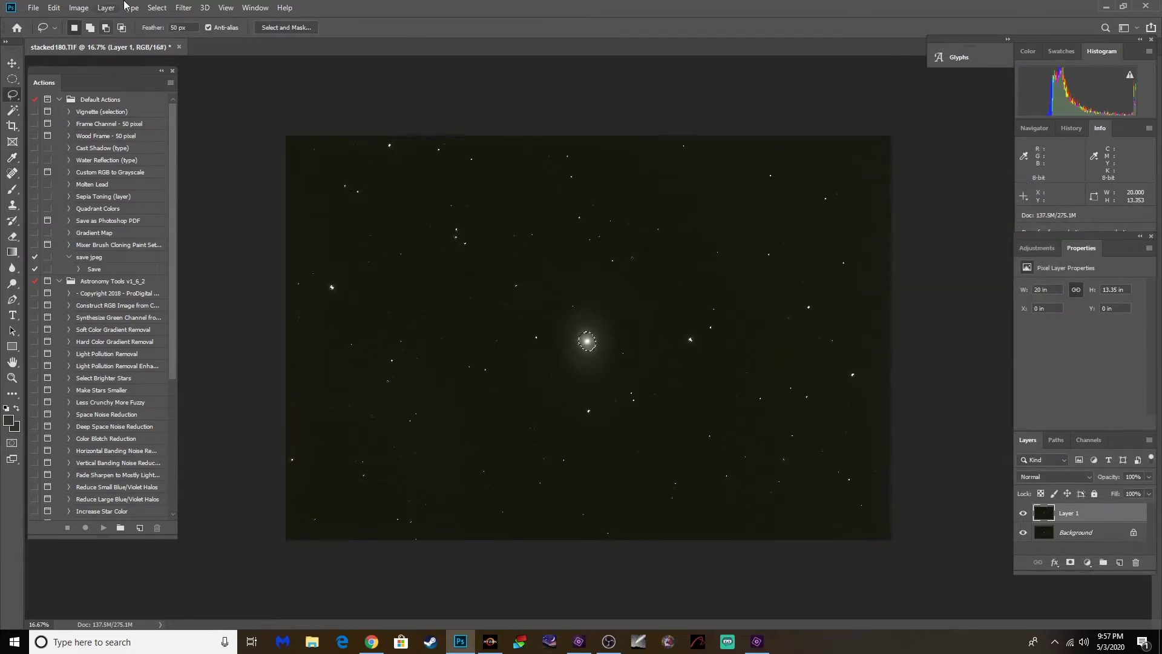
# Expand the core selection by 4 pixels and feather it by 2 pixels.
pyautogui.click(157, 7)
pyautogui.moveTo(194, 180)
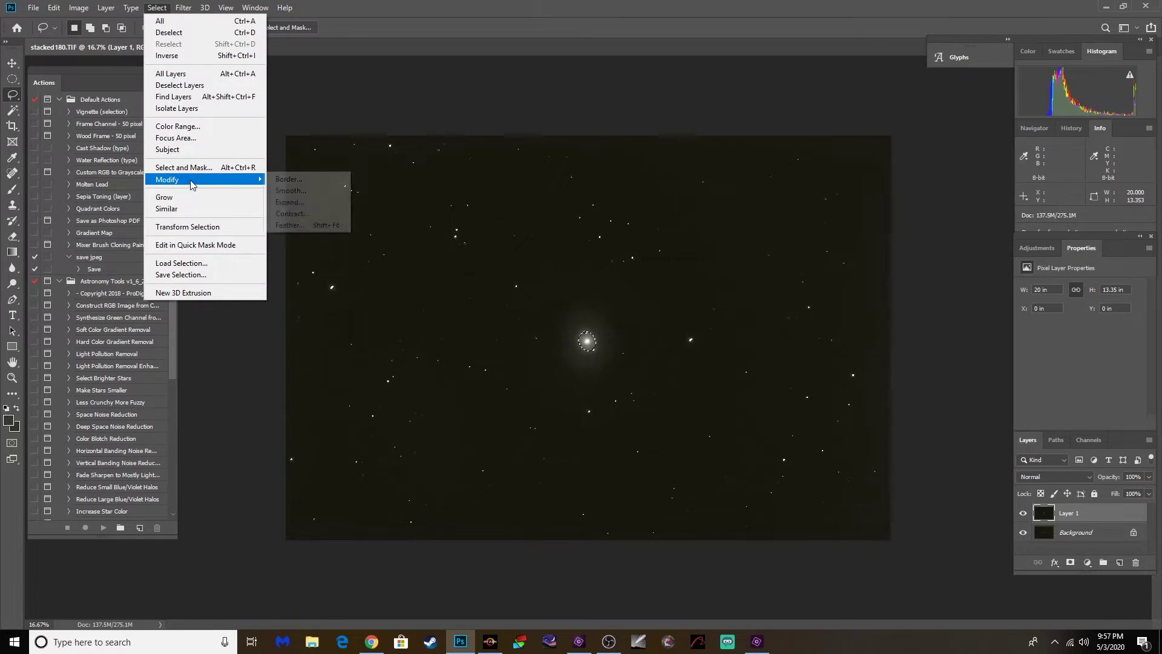
pyautogui.click(321, 202)
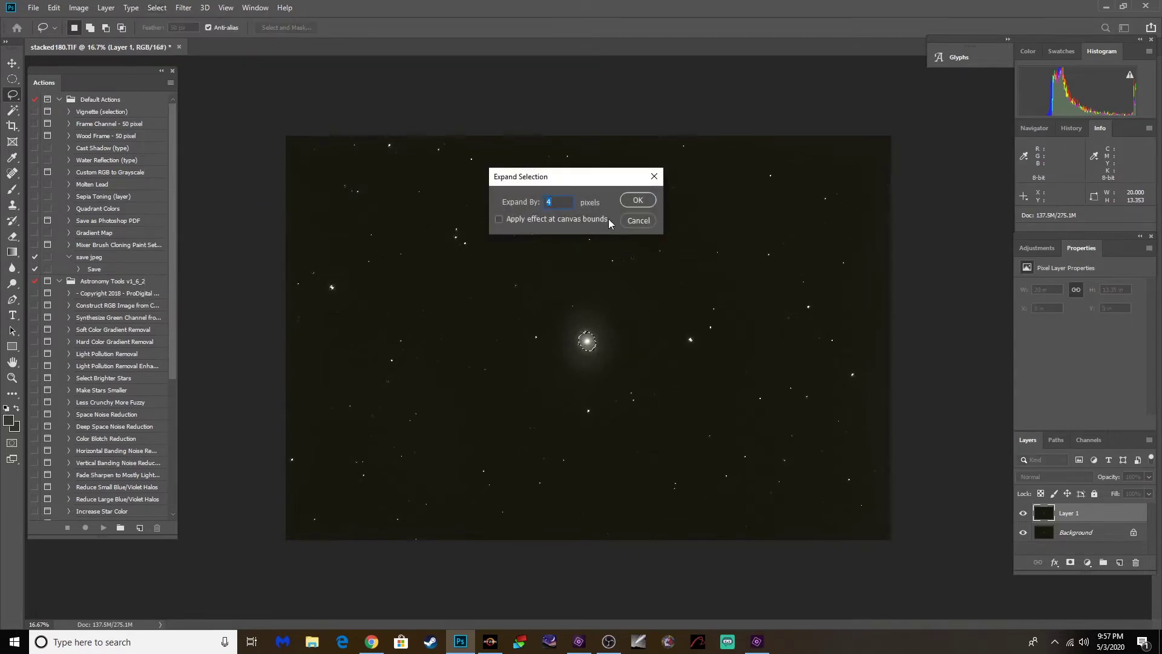
pyautogui.click(637, 200)
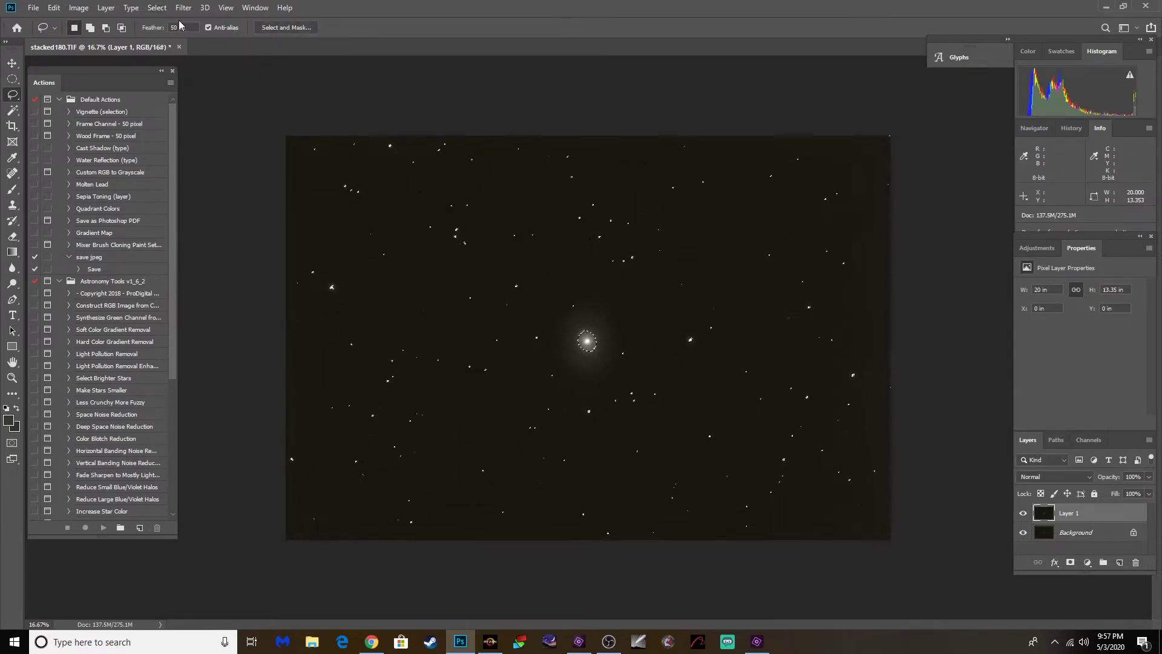
pyautogui.click(157, 7)
pyautogui.moveTo(194, 180)
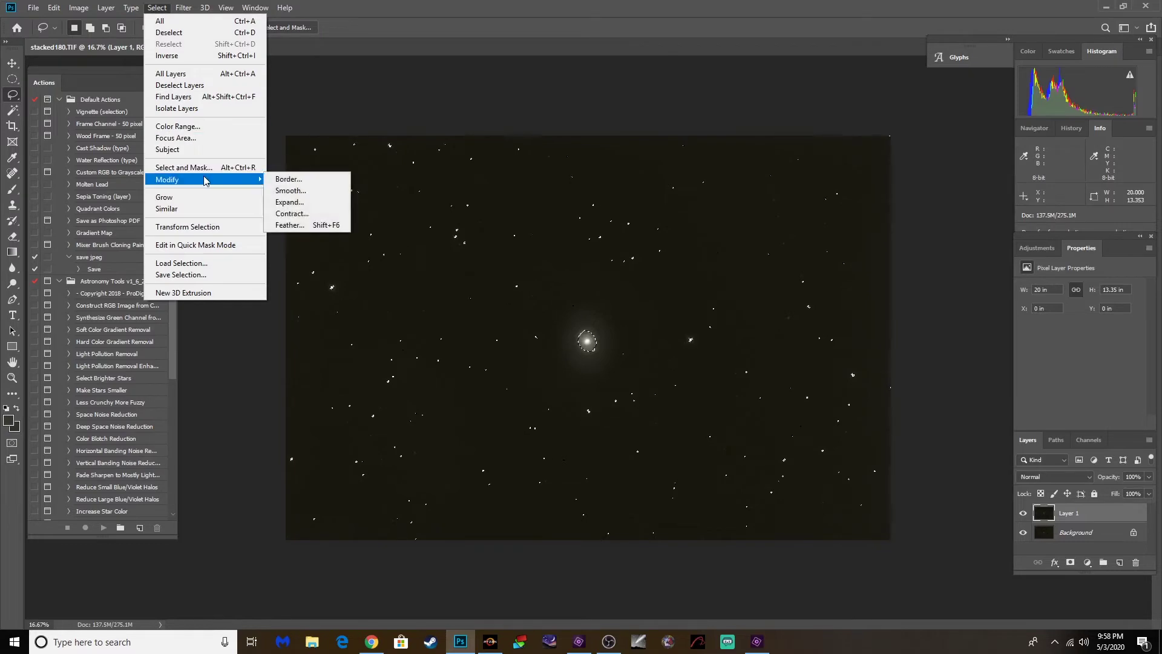
pyautogui.click(289, 227)
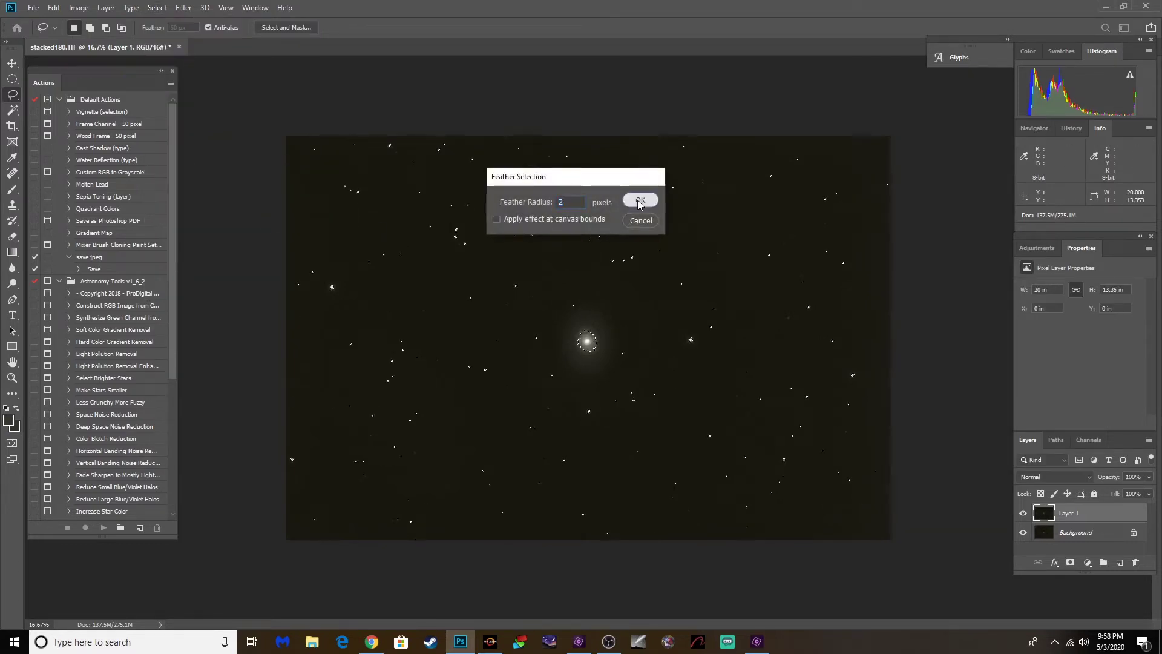
pyautogui.click(640, 200)
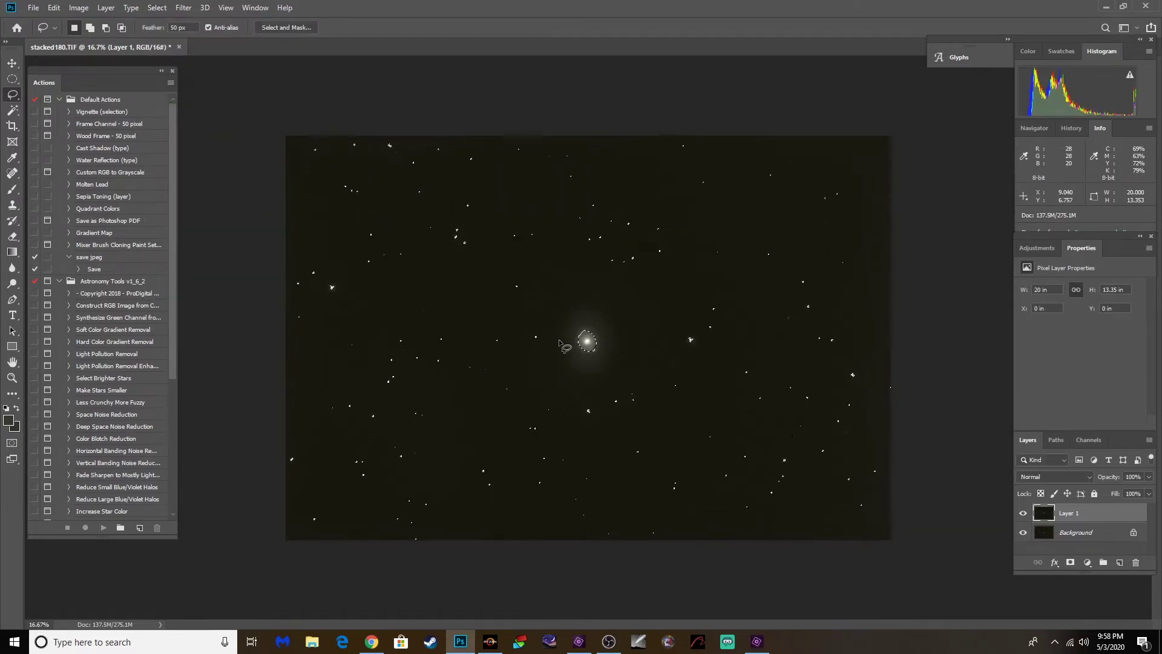
# Add a loop around the halo, mask Layer 1 with the selection, then target its image.
pyautogui.press('shift')
pyautogui.press('shift')
pyautogui.moveTo(554, 330)
pyautogui.mouseDown()
pyautogui.moveTo(566, 308)
pyautogui.moveTo(594, 310)
pyautogui.moveTo(613, 356)
pyautogui.moveTo(599, 388)
pyautogui.moveTo(560, 369)
pyautogui.moveTo(554, 330)
pyautogui.mouseUp()
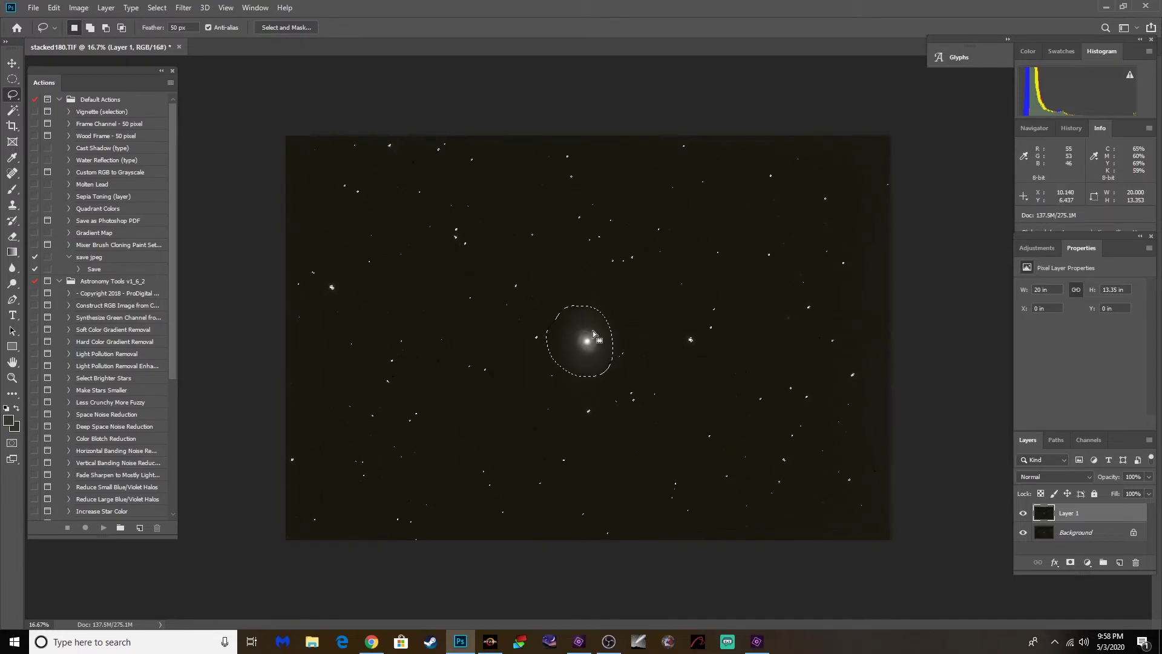
pyautogui.click(1071, 564)
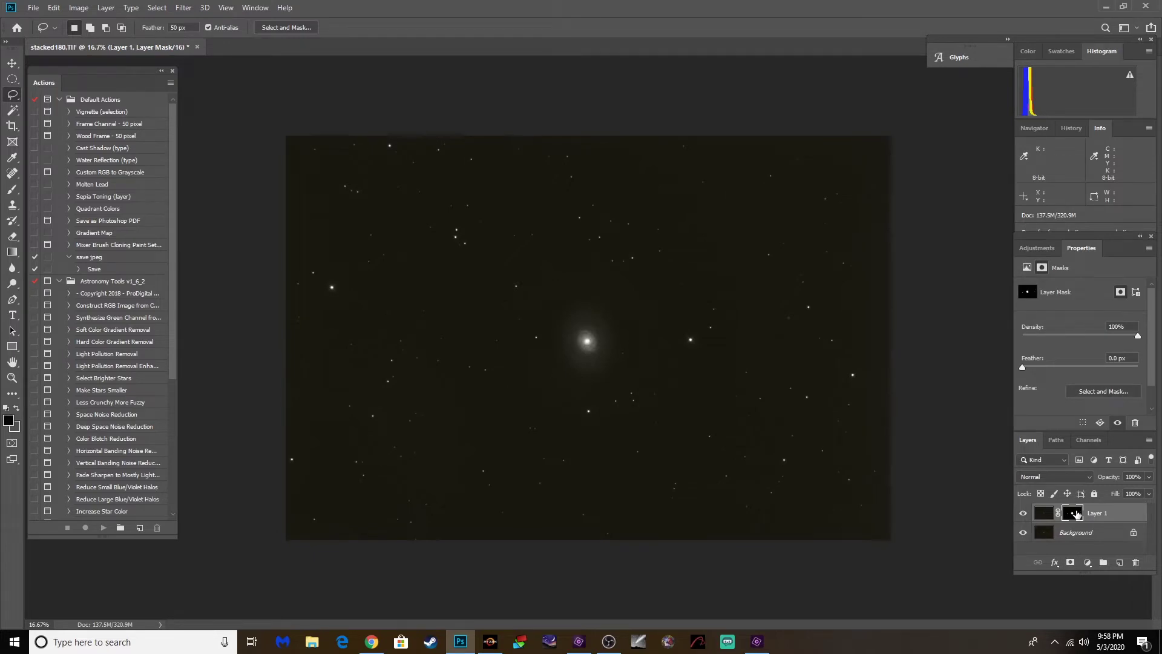
pyautogui.keyDown('alt'); pyautogui.click(1074, 514); pyautogui.keyUp('alt')
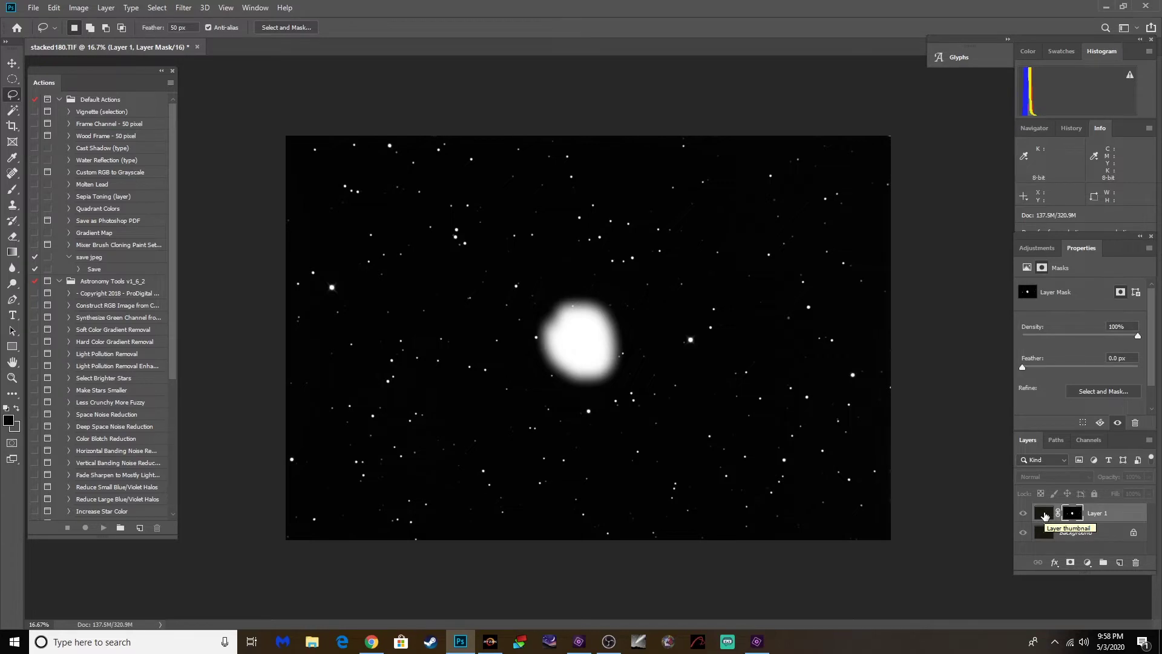
pyautogui.click(1044, 516)
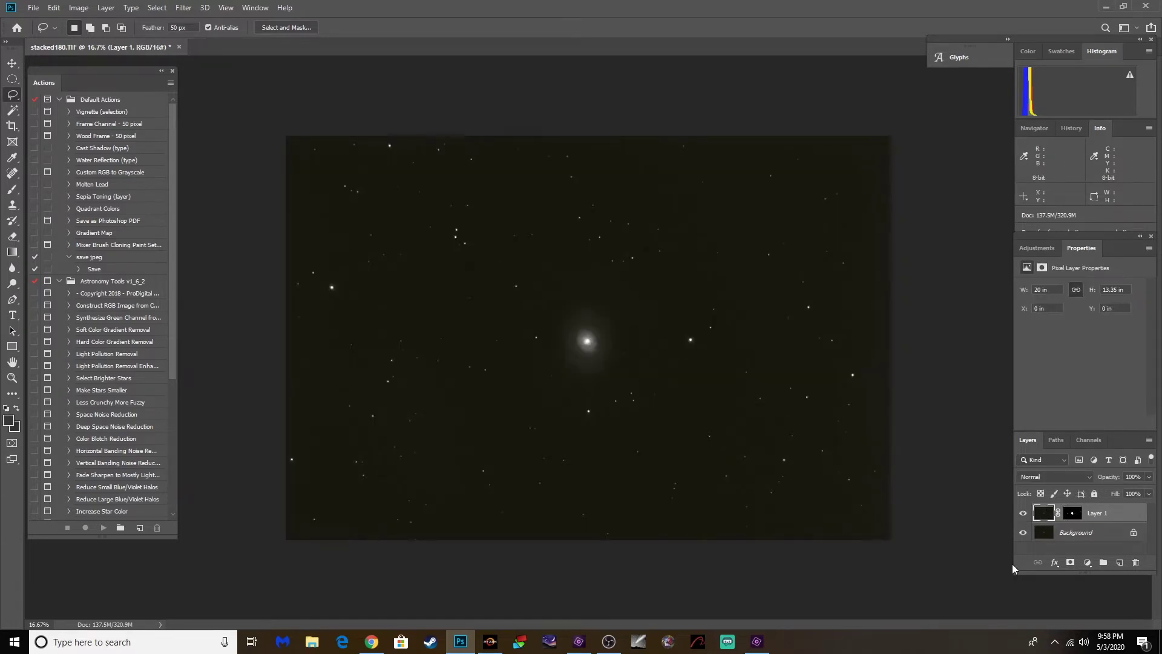
# Raise Layer 1's saturation by +23 and set its blend mode to Color.
pyautogui.hotkey('ctrl', 'u')
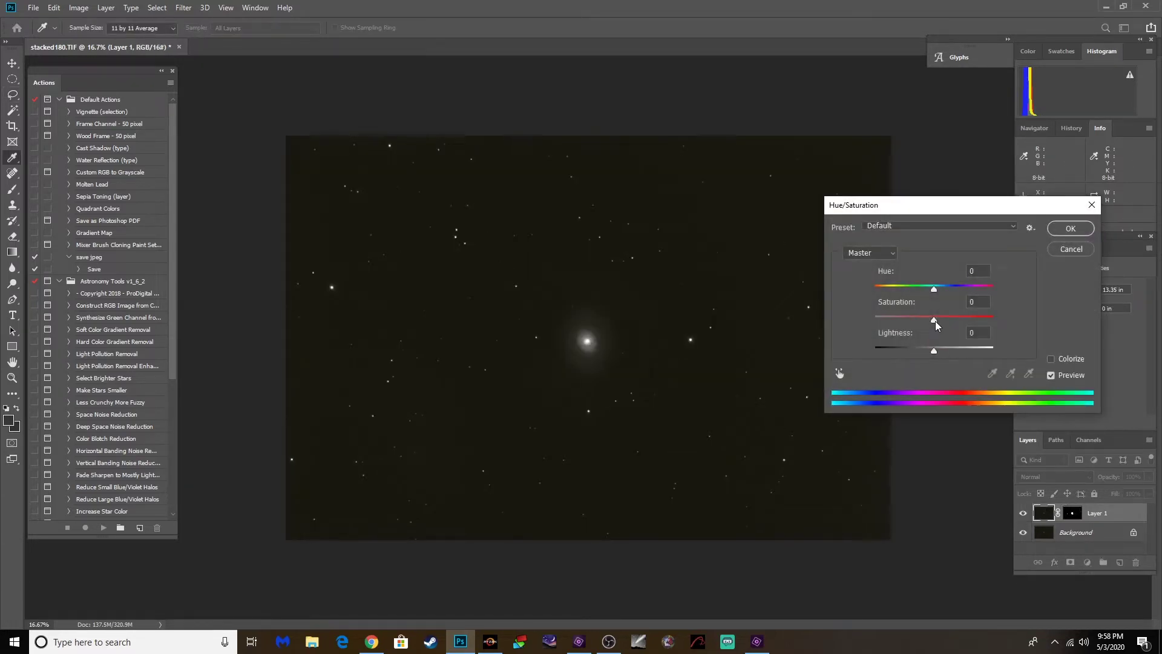
pyautogui.moveTo(937, 325); pyautogui.dragTo(950, 326)
pyautogui.click(1071, 229)
pyautogui.click(1060, 477)
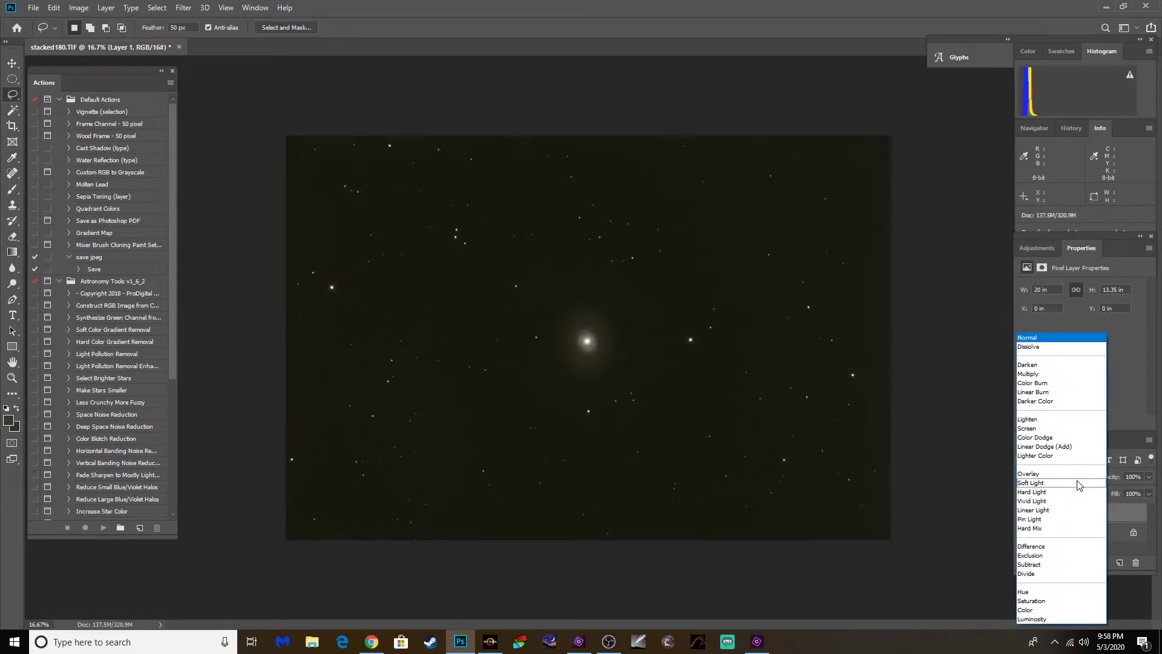
pyautogui.click(1038, 610)
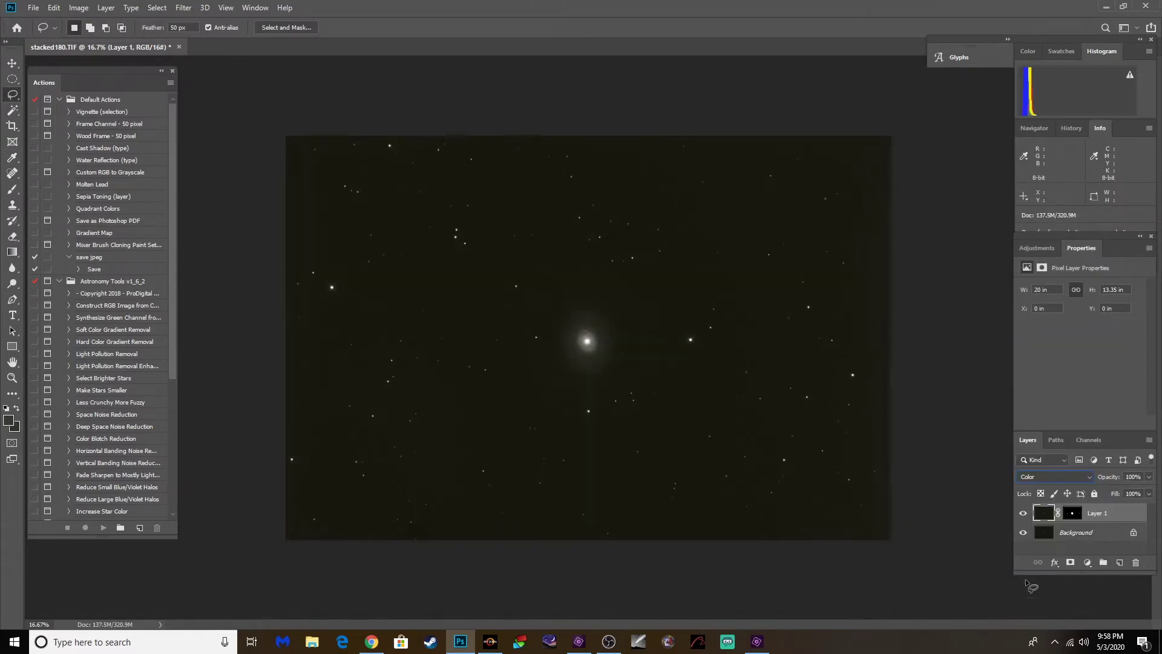
# Curve the Background with top point output 2454 and a midpoint output of 128.
pyautogui.click(1040, 534)
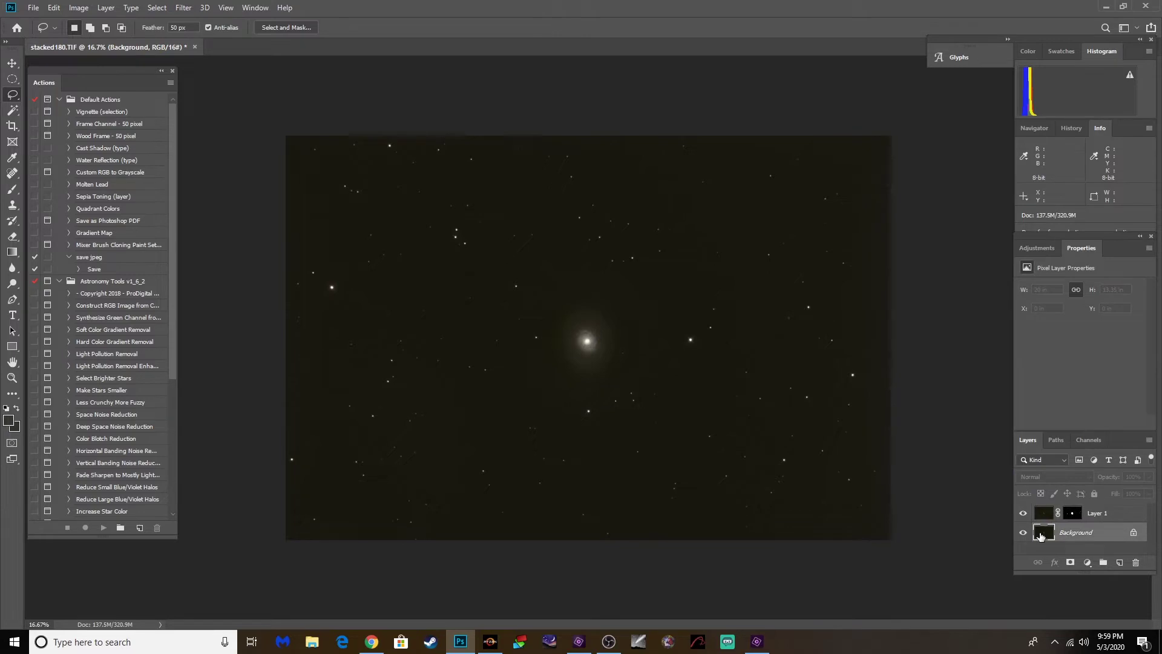
pyautogui.moveTo(1041, 536); pyautogui.dragTo(1041, 537)
pyautogui.hotkey('ctrl', 'm')
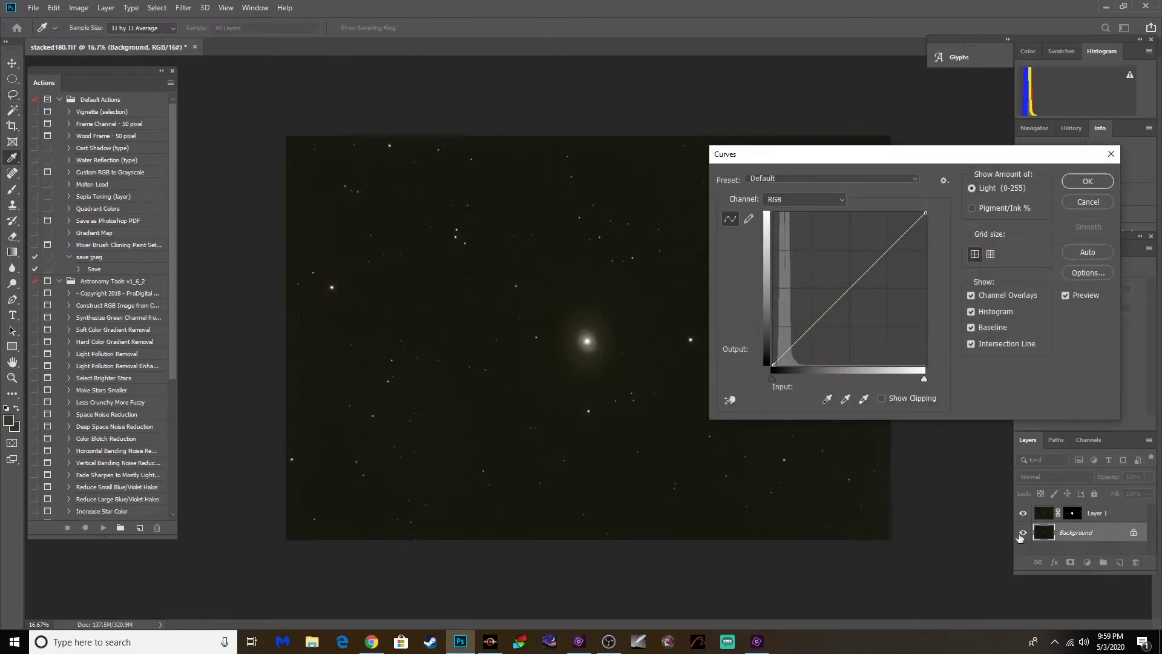
pyautogui.click(925, 215)
pyautogui.doubleClick(750, 361)
pyautogui.write('2454')
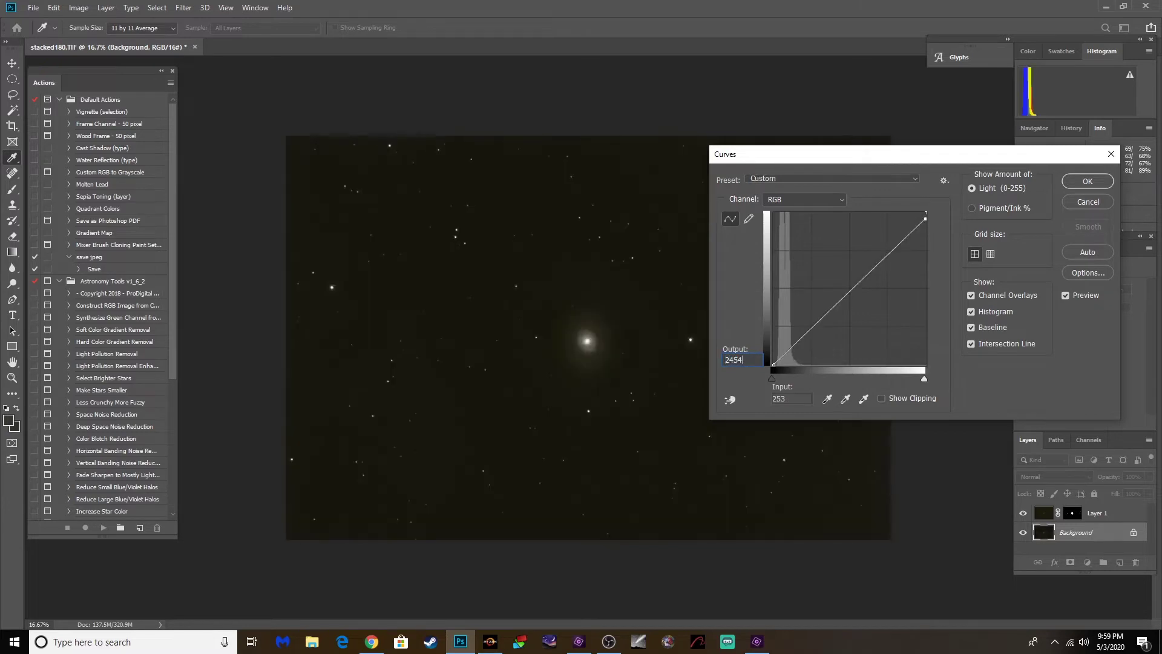
pyautogui.click(850, 289)
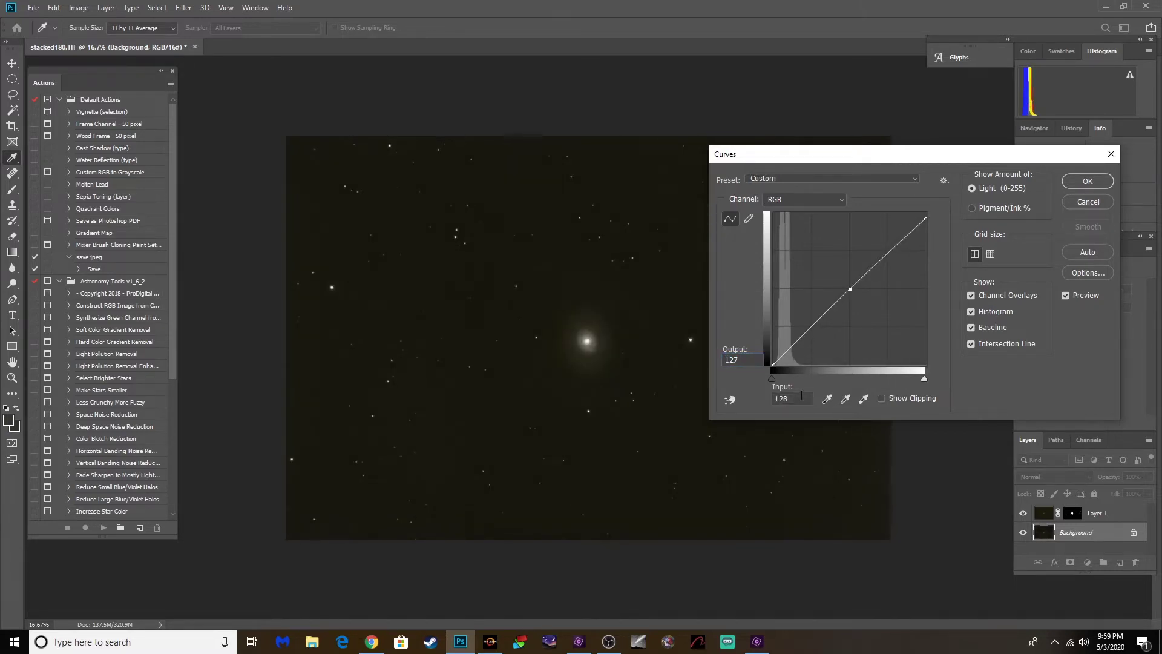
pyautogui.doubleClick(741, 362)
pyautogui.write('128')
pyautogui.click(1077, 184)
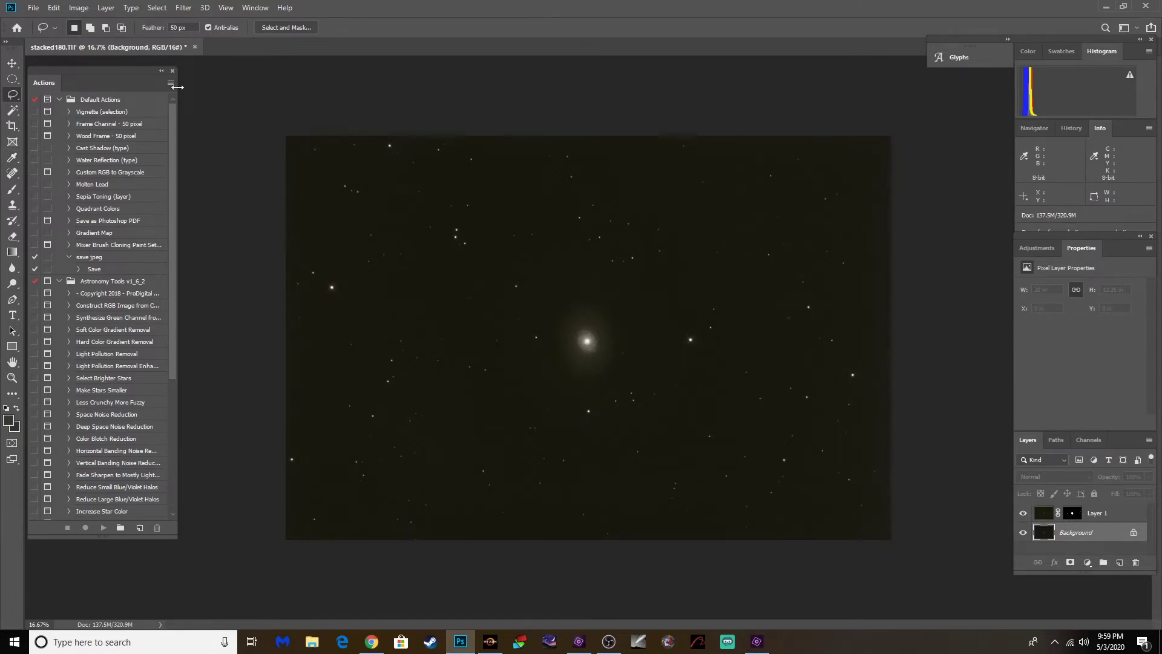
pyautogui.click(106, 8)
# Flatten, duplicate the image, and add a Curves layer with the Arcsinh10 preset.
pyautogui.click(119, 471)
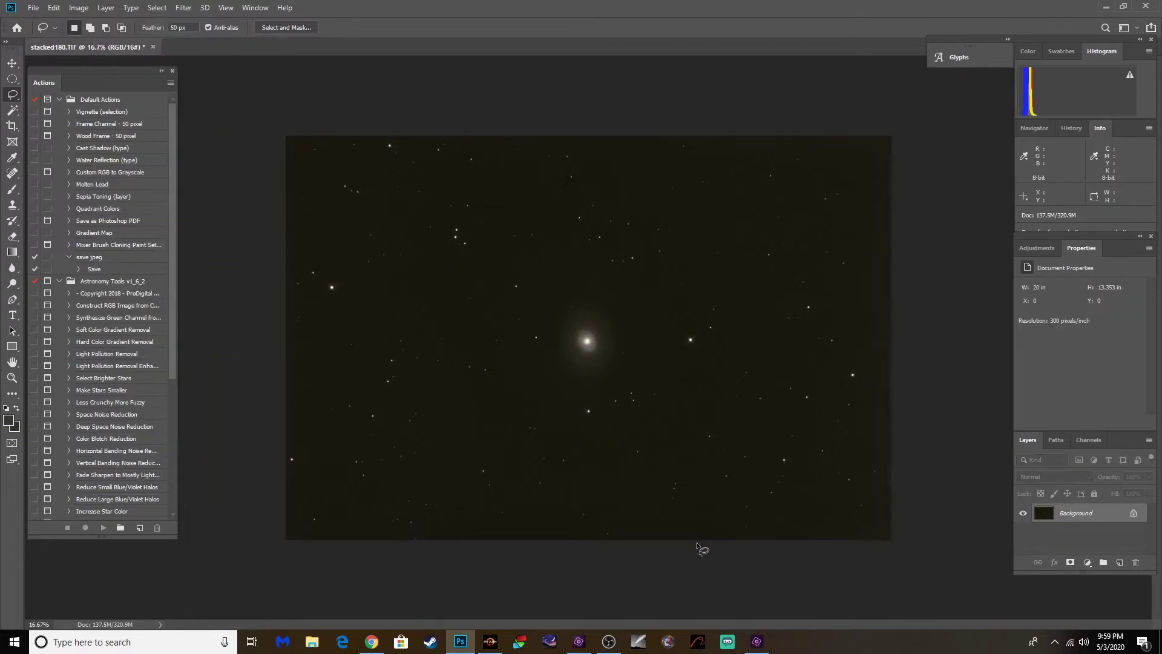
pyautogui.hotkey('ctrl', 'j')
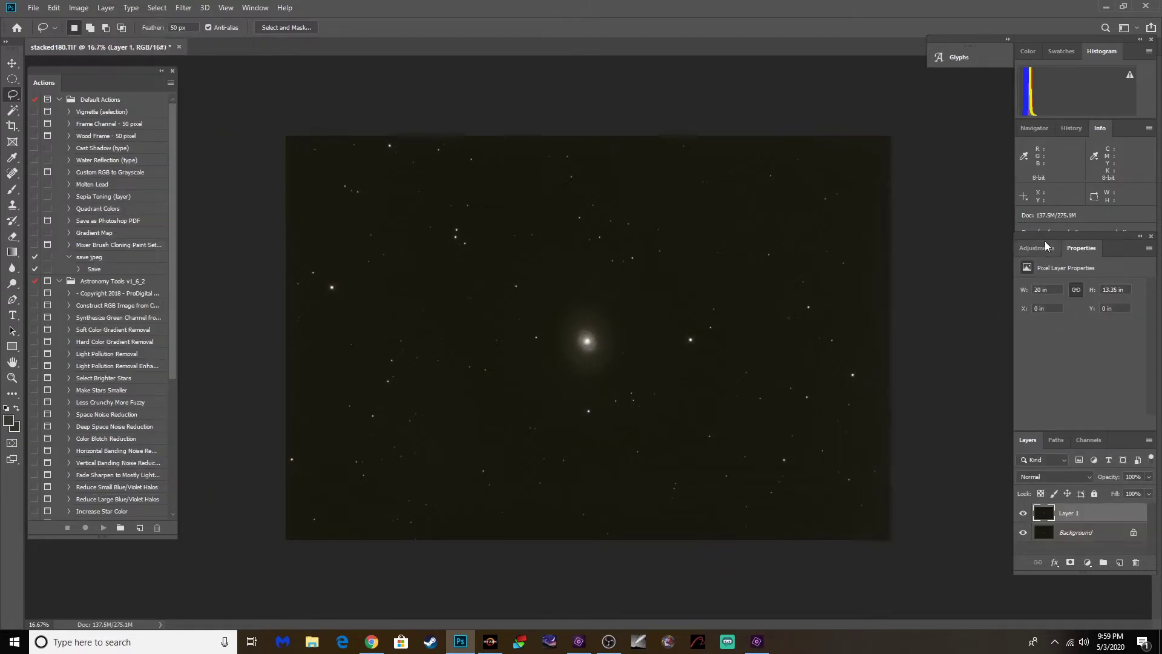
pyautogui.click(1045, 246)
pyautogui.click(1075, 274)
pyautogui.click(1090, 286)
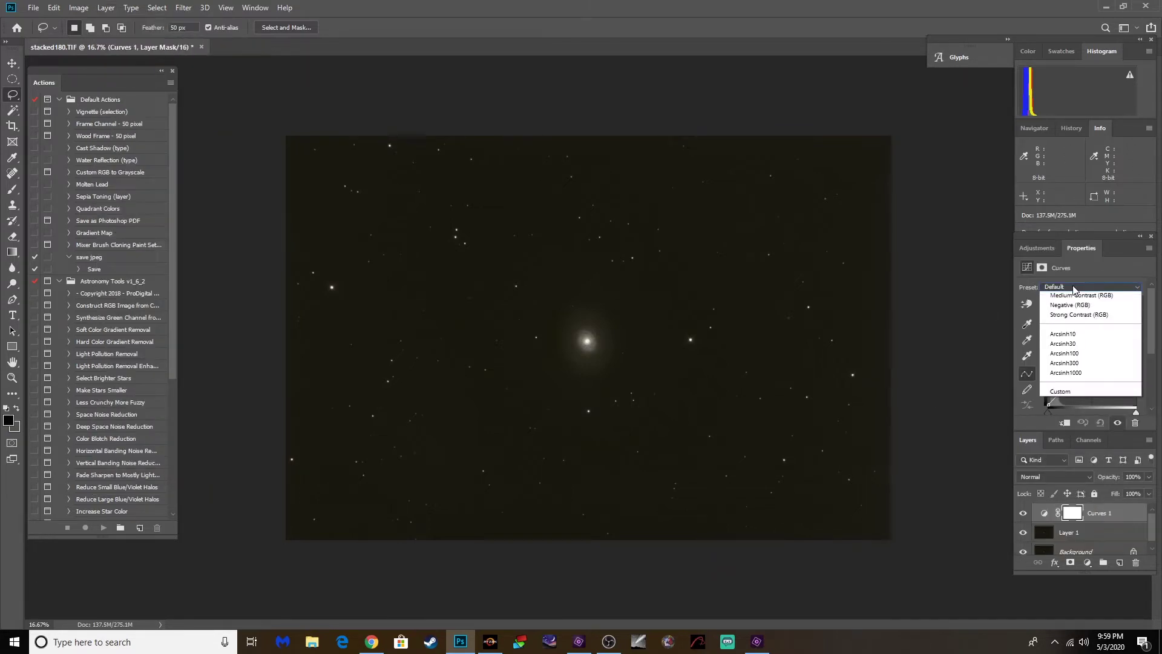
pyautogui.click(1063, 414)
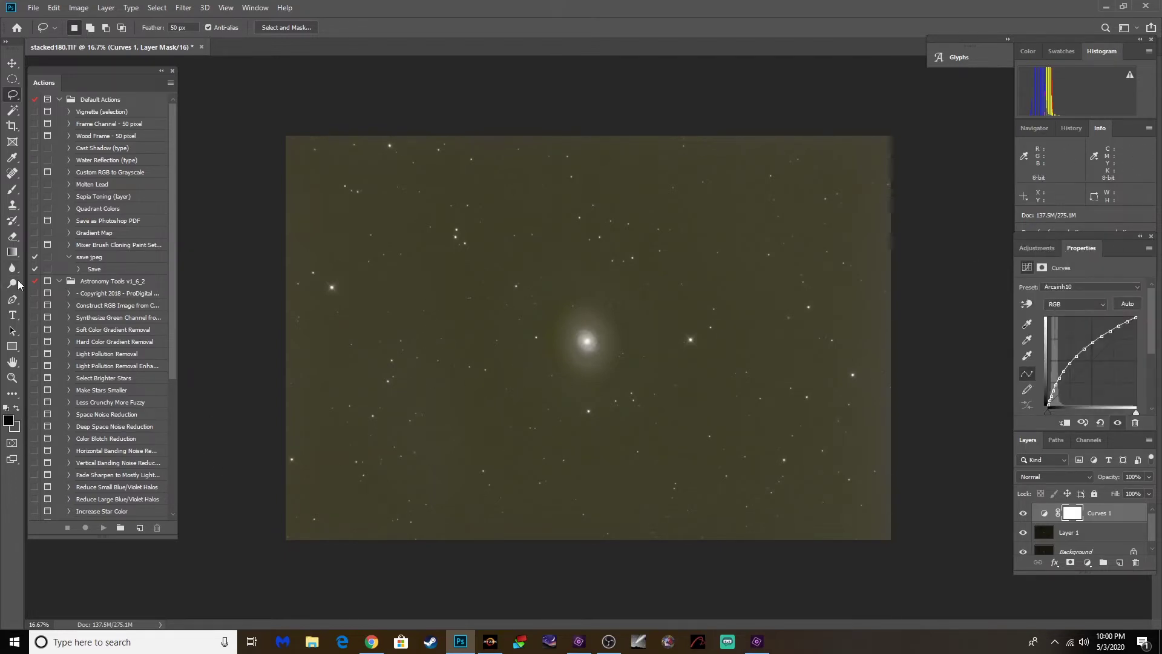
# Merge the Arcsinh10 curves adjustment down into Layer 1.
pyautogui.press('i')
pyautogui.click(1068, 532)
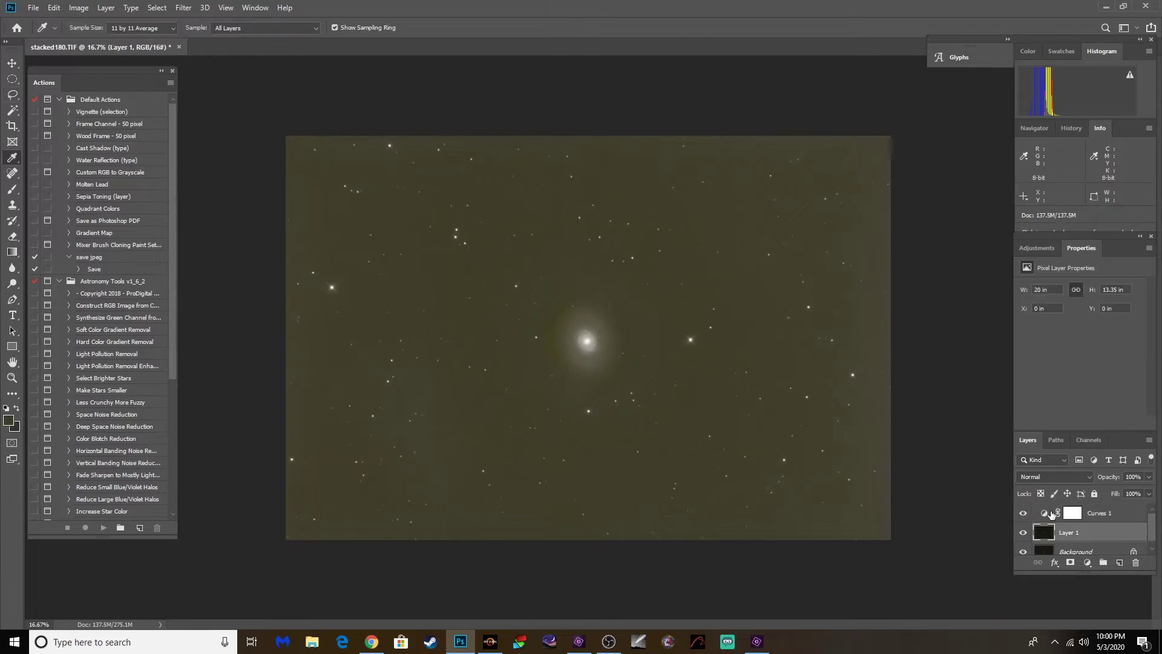
pyautogui.click(106, 8)
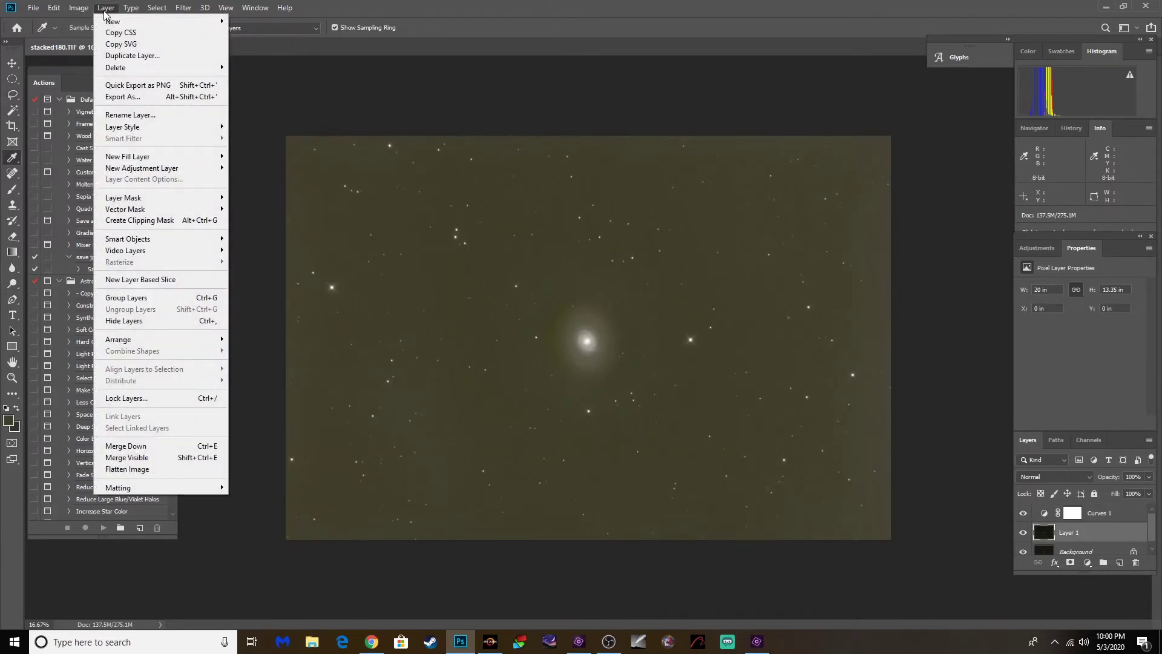
pyautogui.click(121, 471)
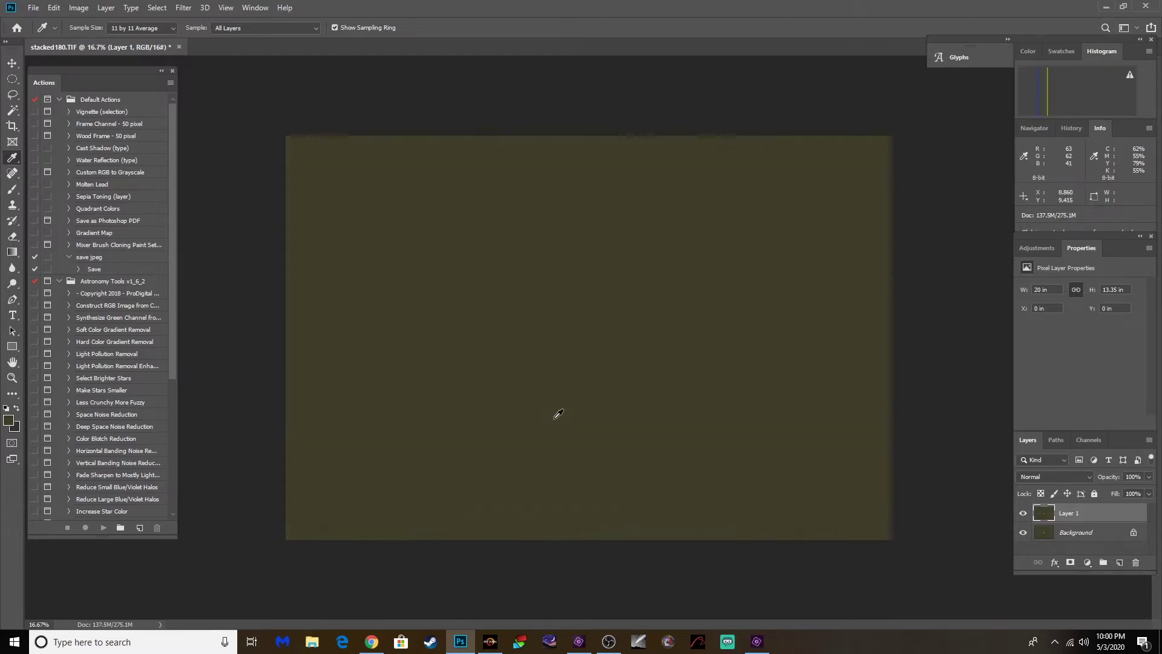
# Apply Image to the Background with Subtract blending at offset 30.
pyautogui.click(1046, 533)
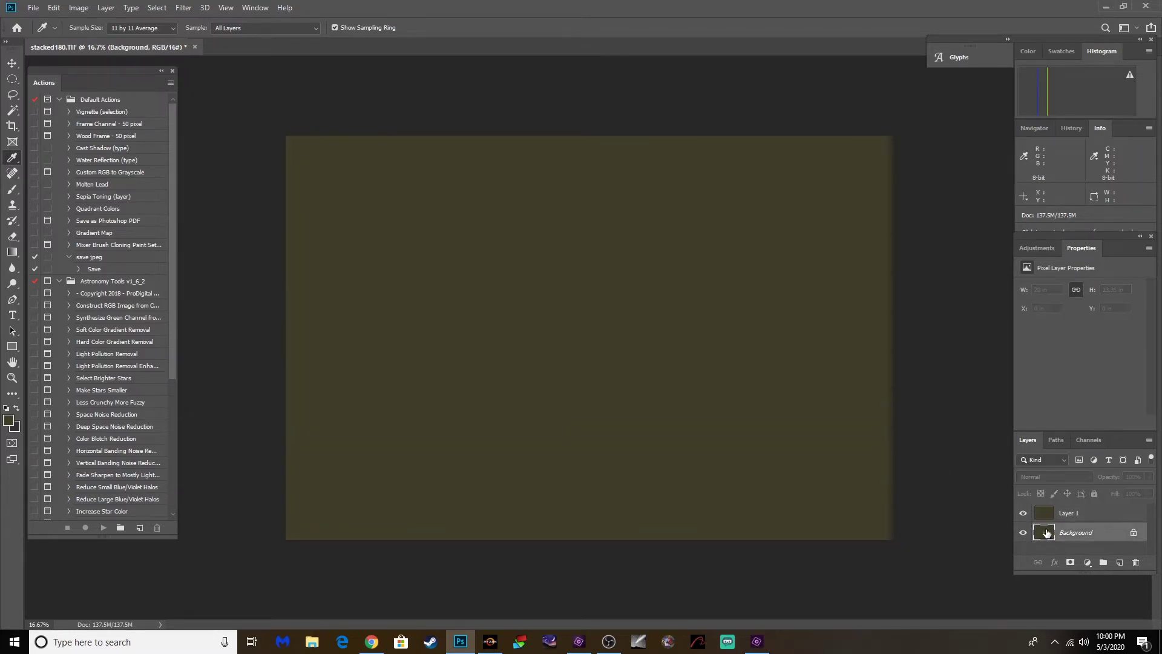
pyautogui.click(77, 8)
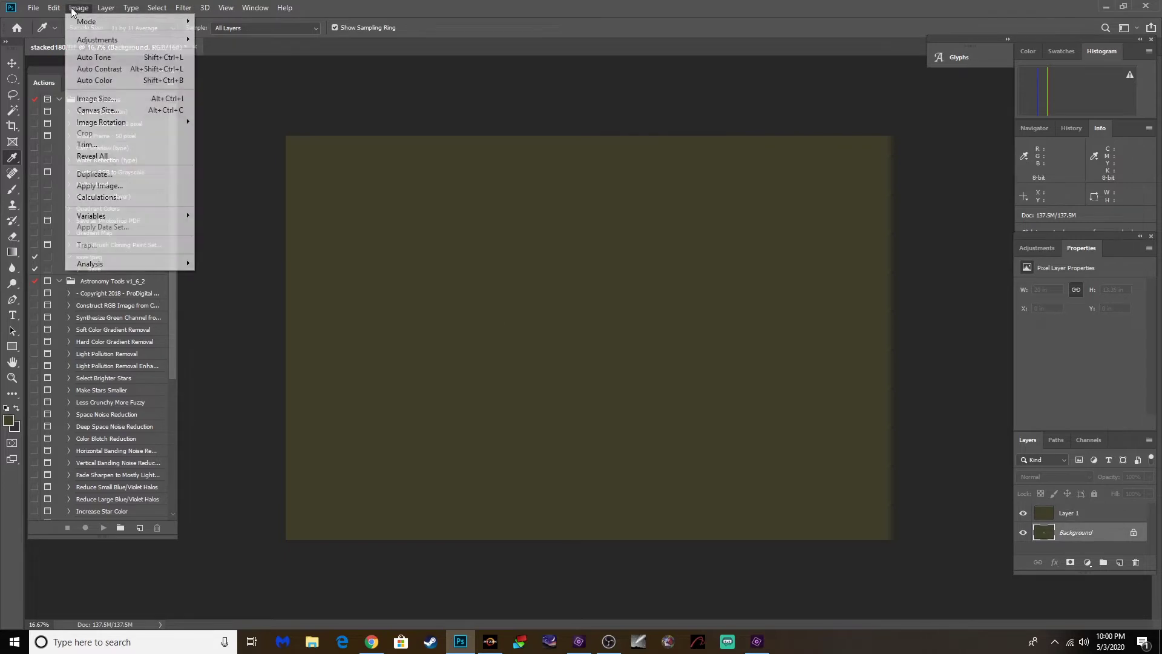
pyautogui.click(100, 186)
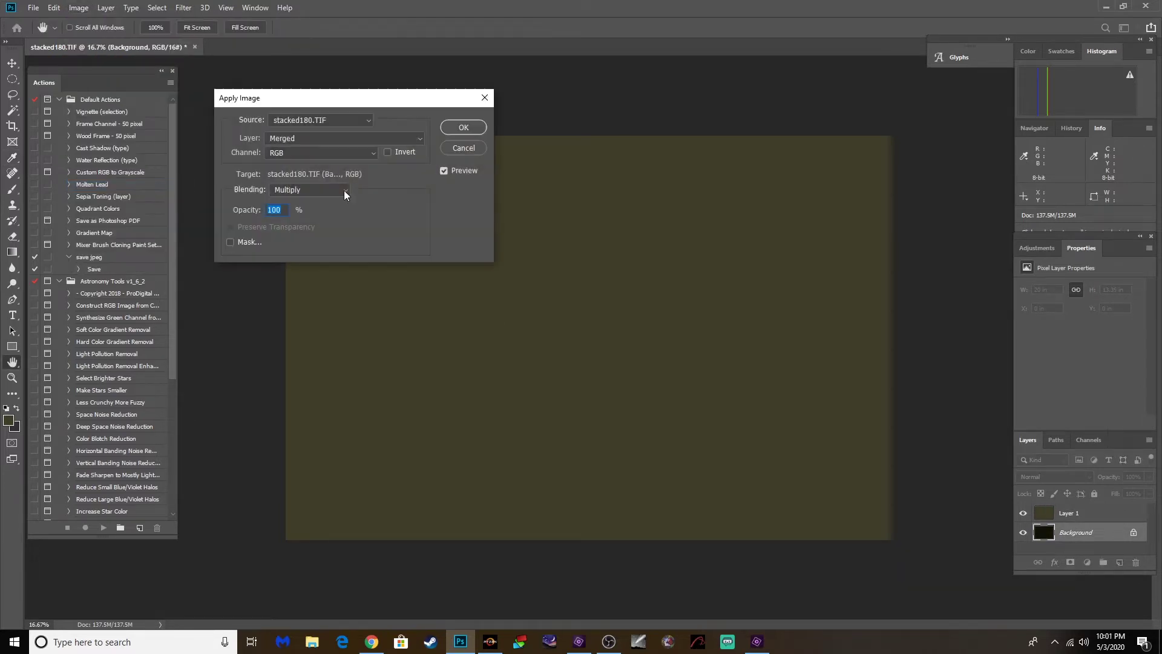
pyautogui.click(346, 189)
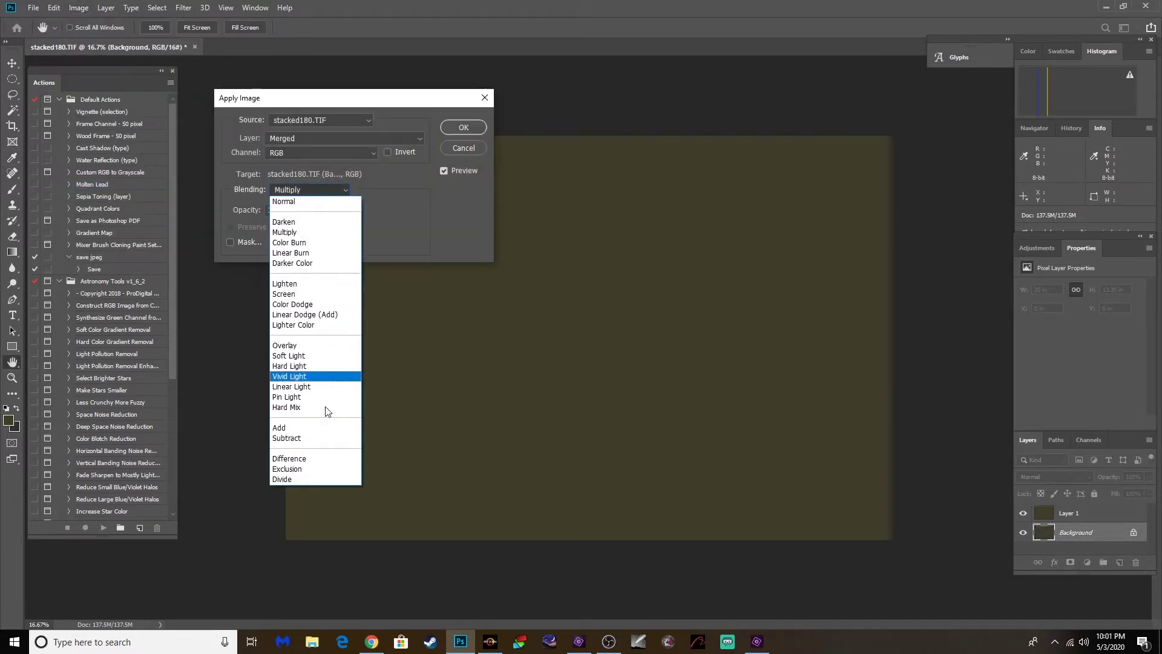
pyautogui.click(315, 438)
pyautogui.click(458, 131)
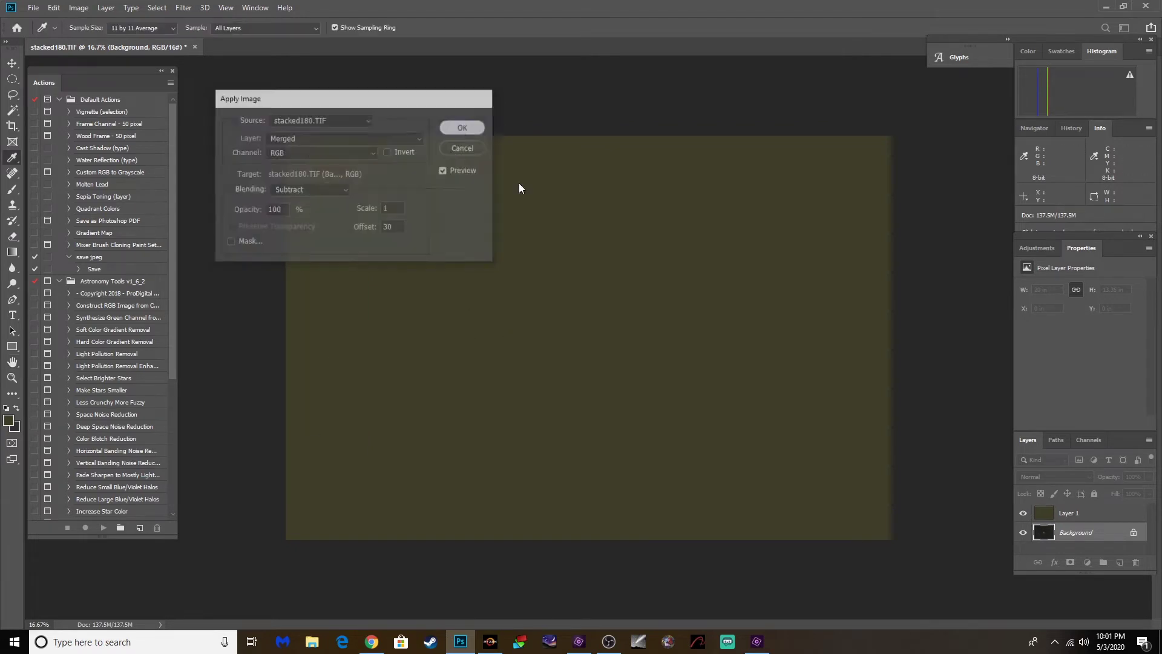
# Delete the olive copy layer, duplicate the corrected image, and add a Levels adjustment.
pyautogui.click(1045, 513)
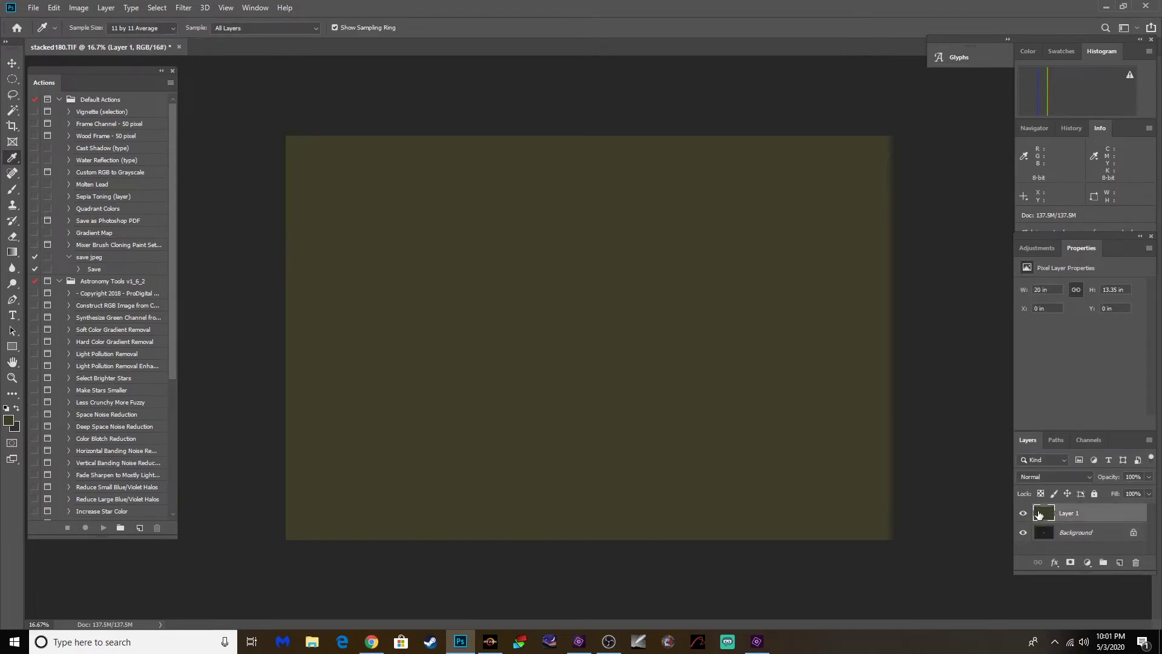
pyautogui.press('Delete')
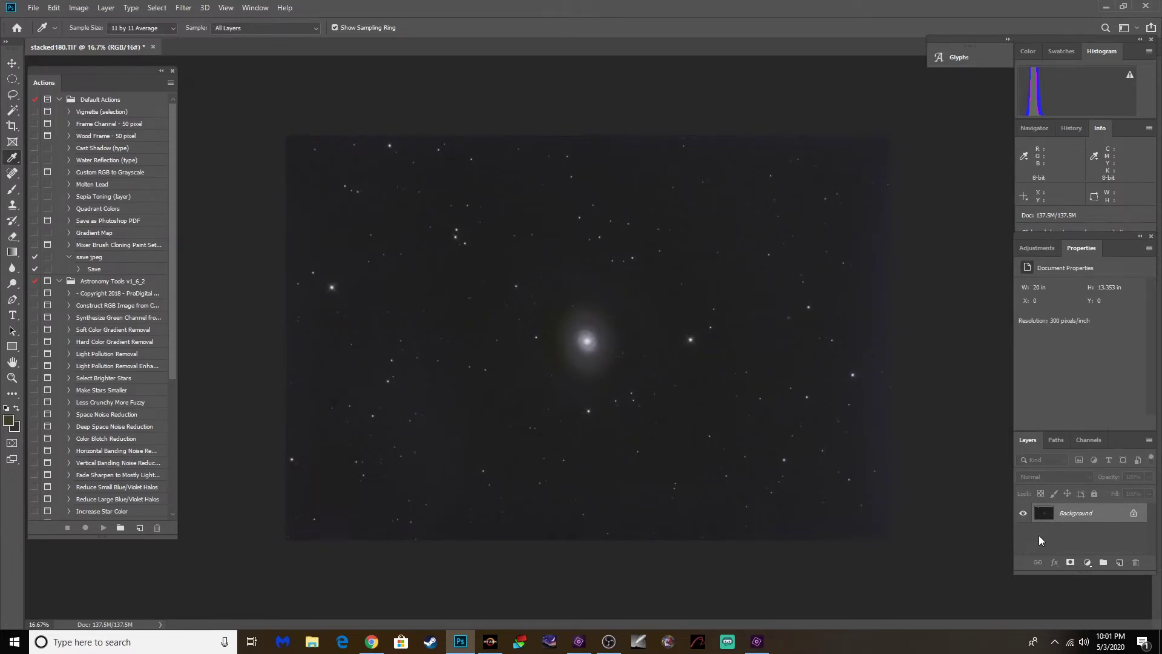
pyautogui.hotkey('ctrl', 'j')
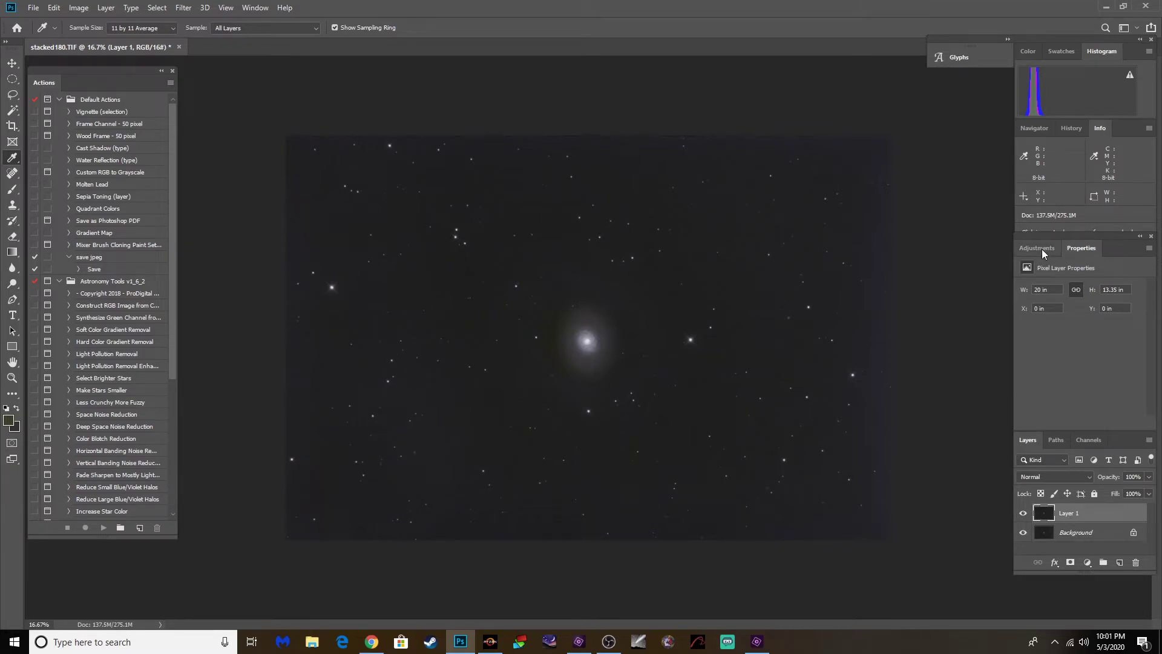
pyautogui.hotkey('ctrl', 'l')
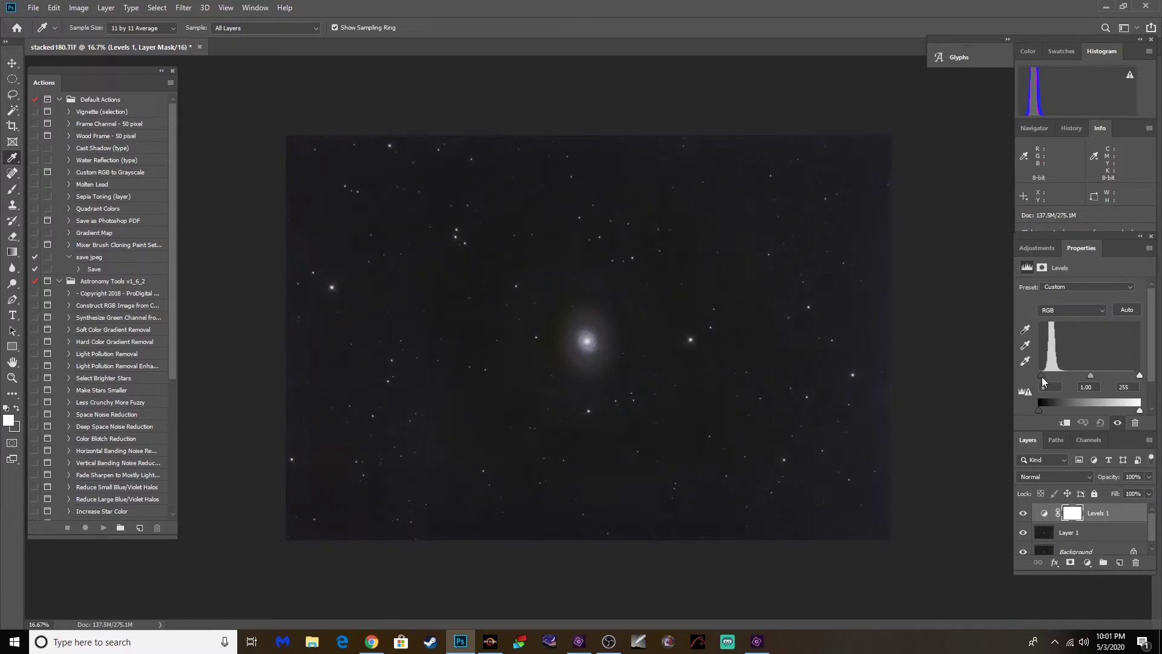
# Raise the Levels black point to 9 and merge it into Layer 1.
pyautogui.moveTo(1041, 376); pyautogui.dragTo(1042, 376)
pyautogui.click(106, 7)
pyautogui.click(121, 457)
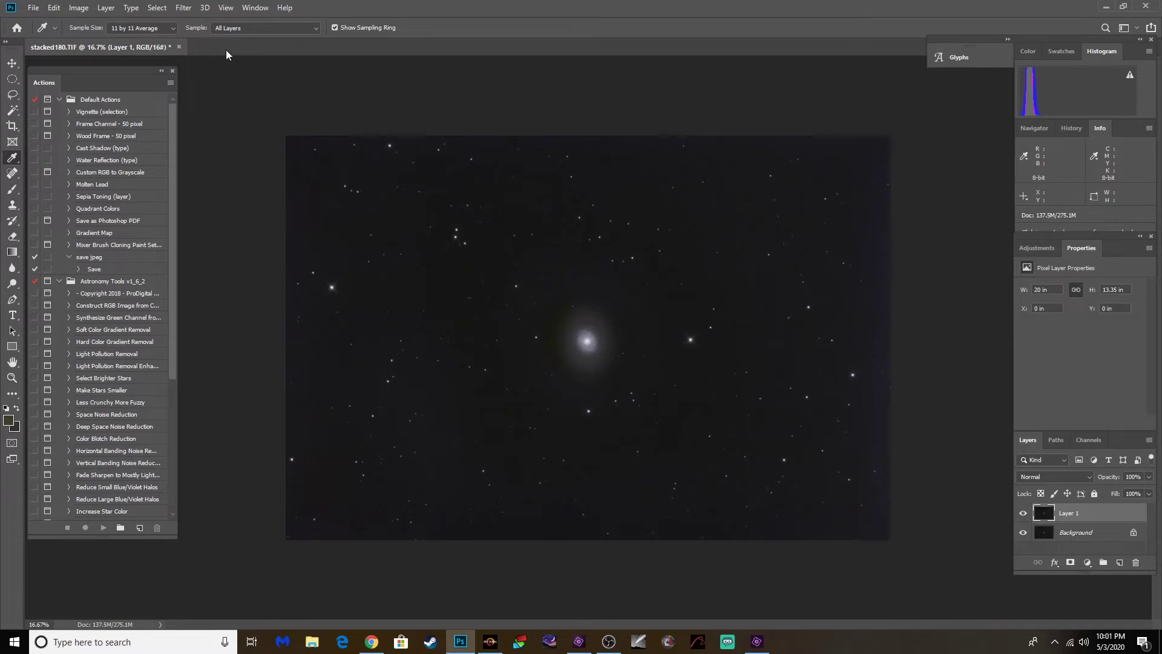
# Lasso a 50 px-feathered loop around the galaxy and invert the selection.
pyautogui.click(12, 94)
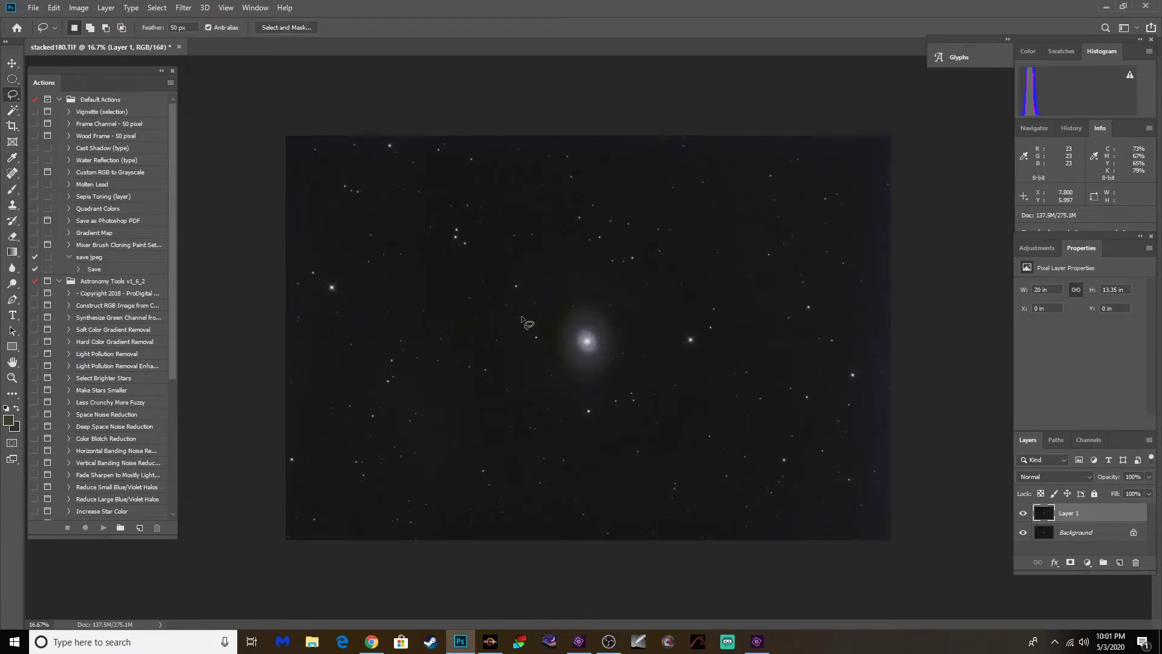
pyautogui.moveTo(522, 307)
pyautogui.mouseDown()
pyautogui.moveTo(566, 265)
pyautogui.moveTo(622, 274)
pyautogui.moveTo(655, 321)
pyautogui.moveTo(655, 384)
pyautogui.moveTo(634, 406)
pyautogui.moveTo(564, 416)
pyautogui.moveTo(522, 365)
pyautogui.moveTo(529, 289)
pyautogui.mouseUp()
pyautogui.click(157, 8)
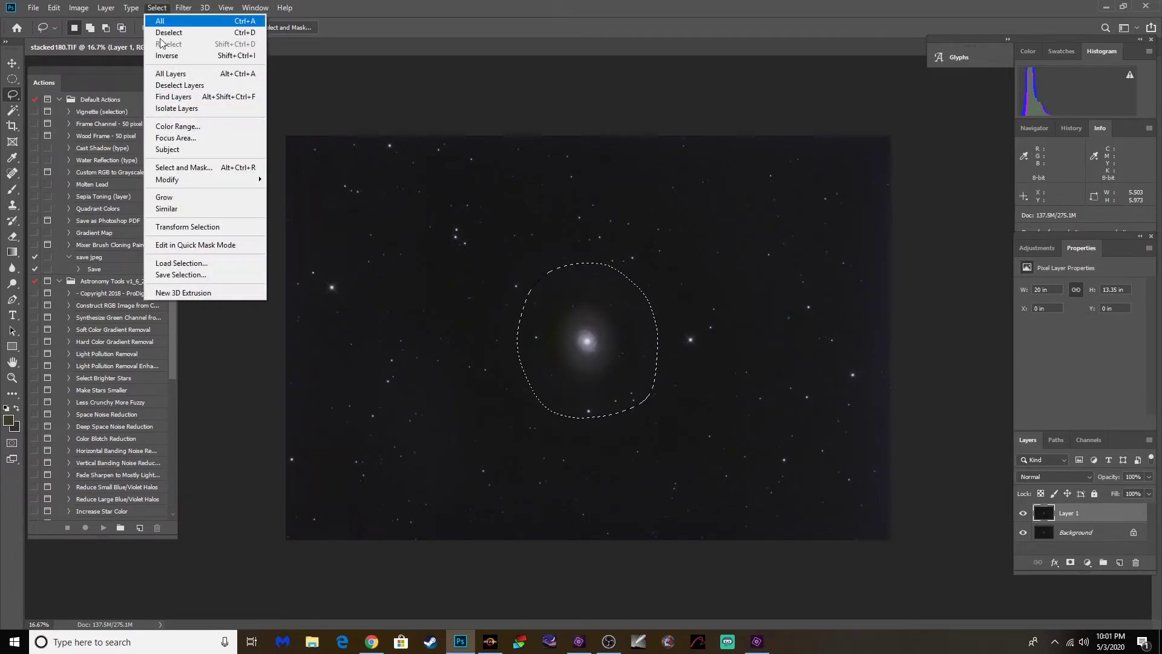
pyautogui.click(162, 56)
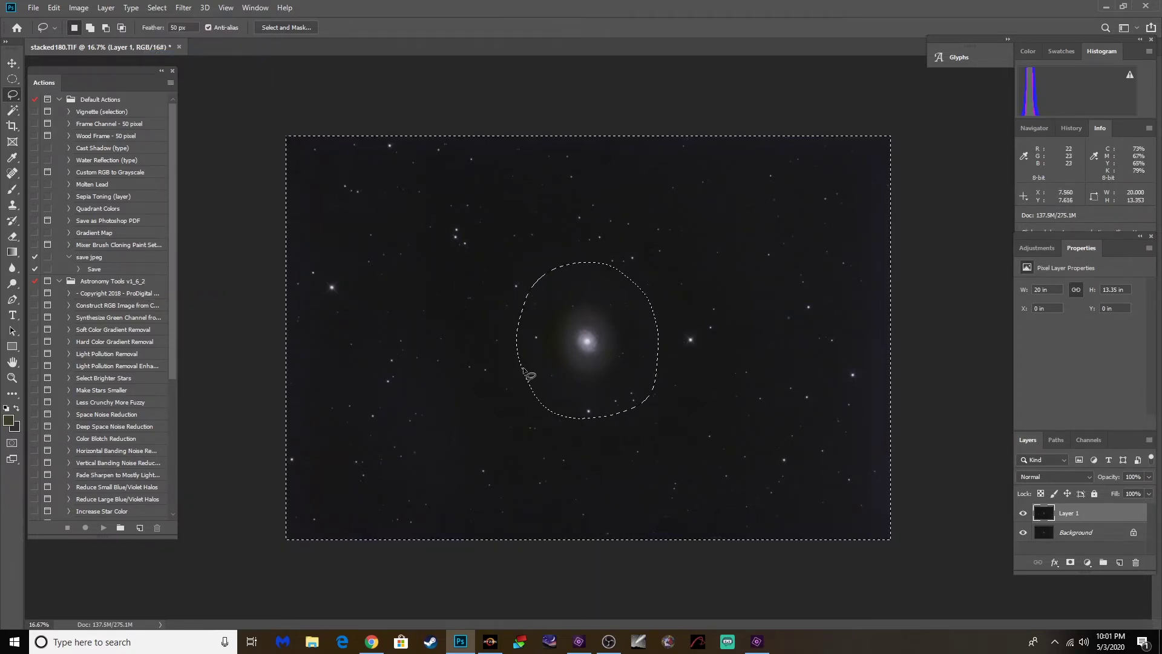
# Run GradientXTerminator gradient removal on the selected sky of Layer 1.
pyautogui.click(184, 7)
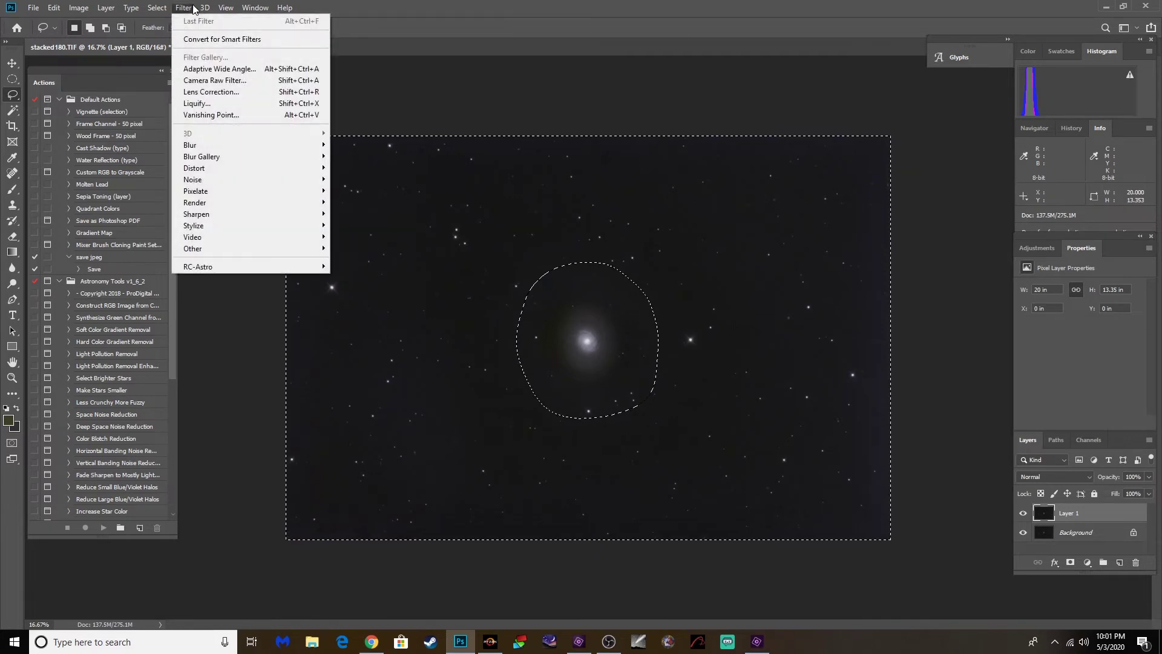
pyautogui.moveTo(217, 266)
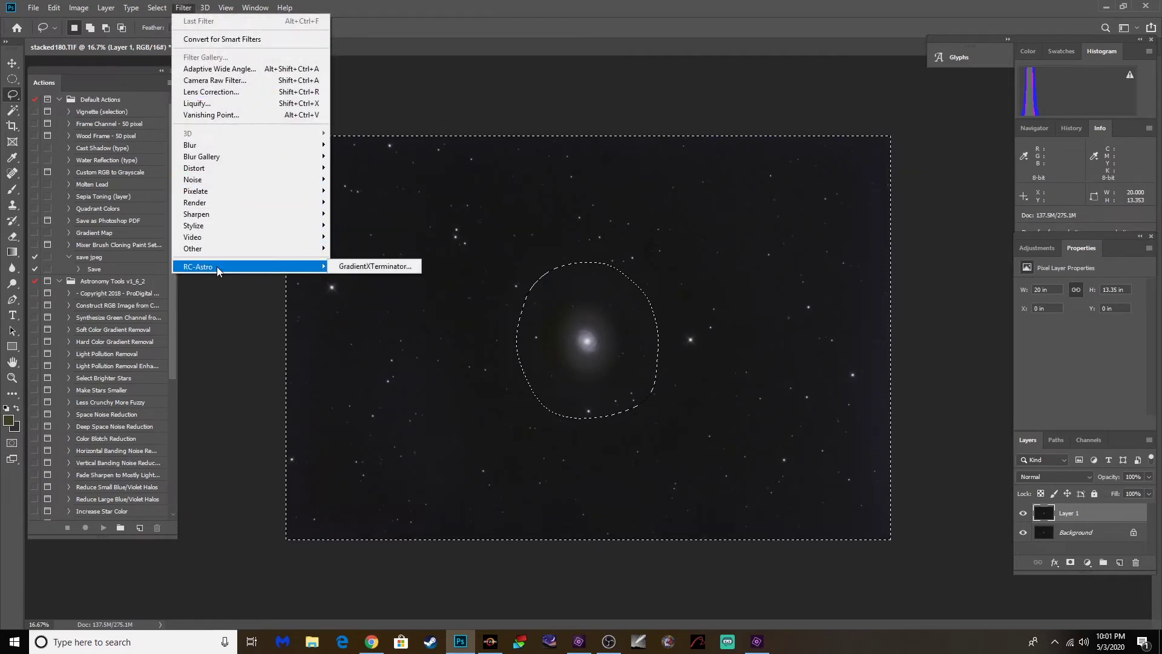
pyautogui.click(370, 268)
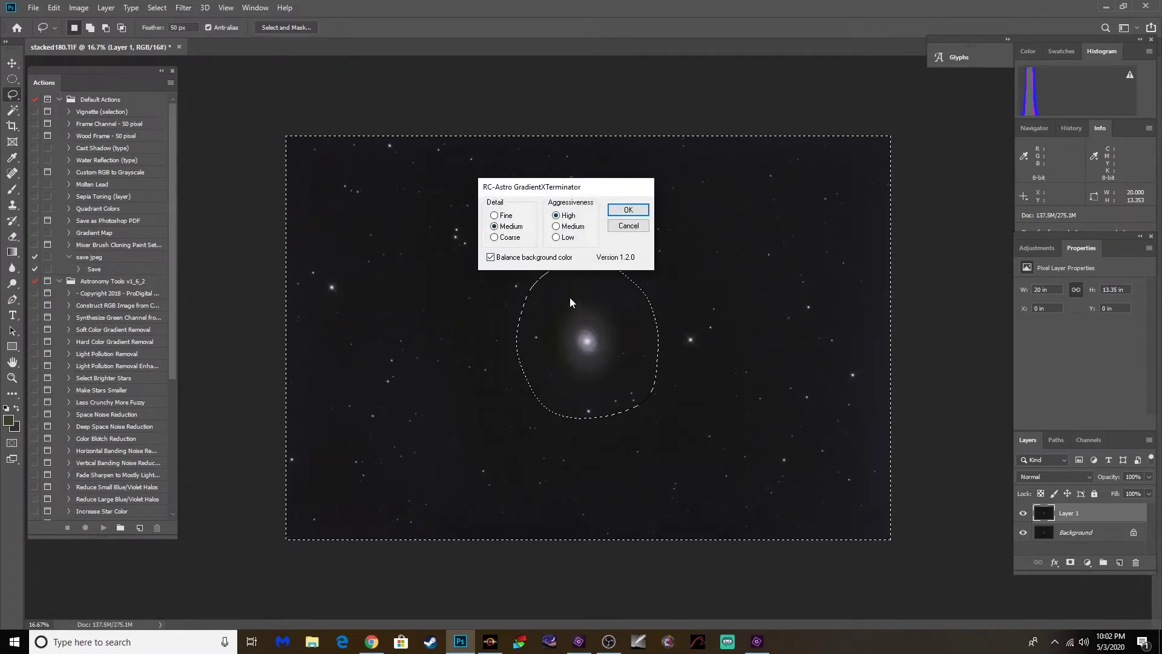
pyautogui.click(647, 212)
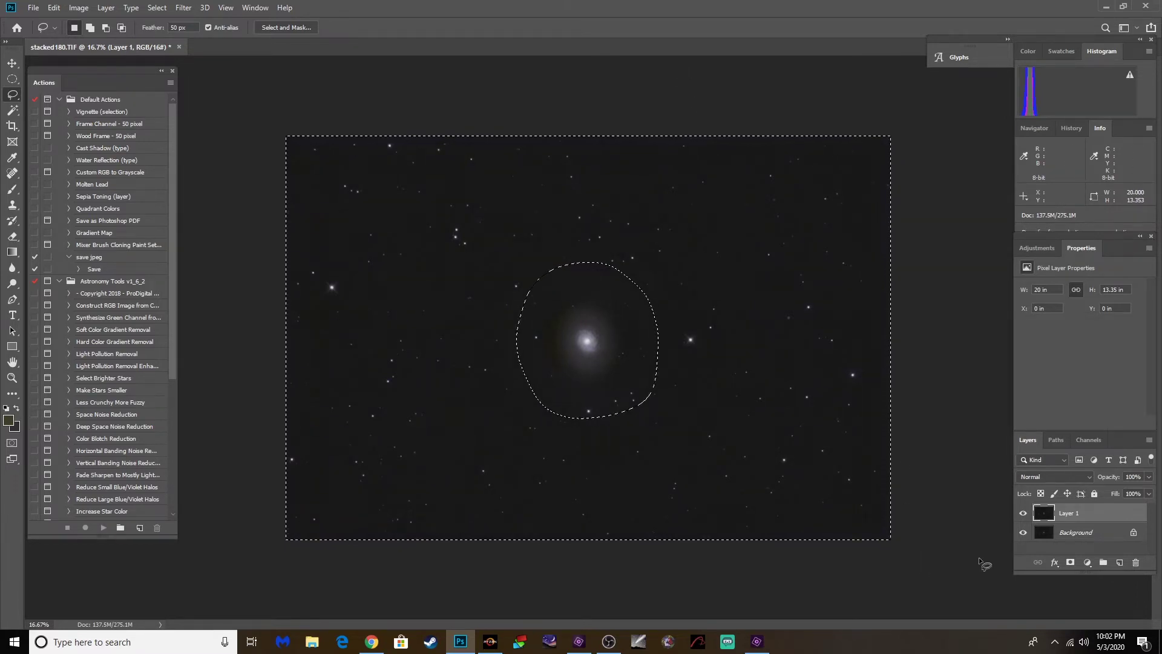
# Toggle Layer 1's visibility to compare before and after, then deselect.
pyautogui.click(1023, 513)
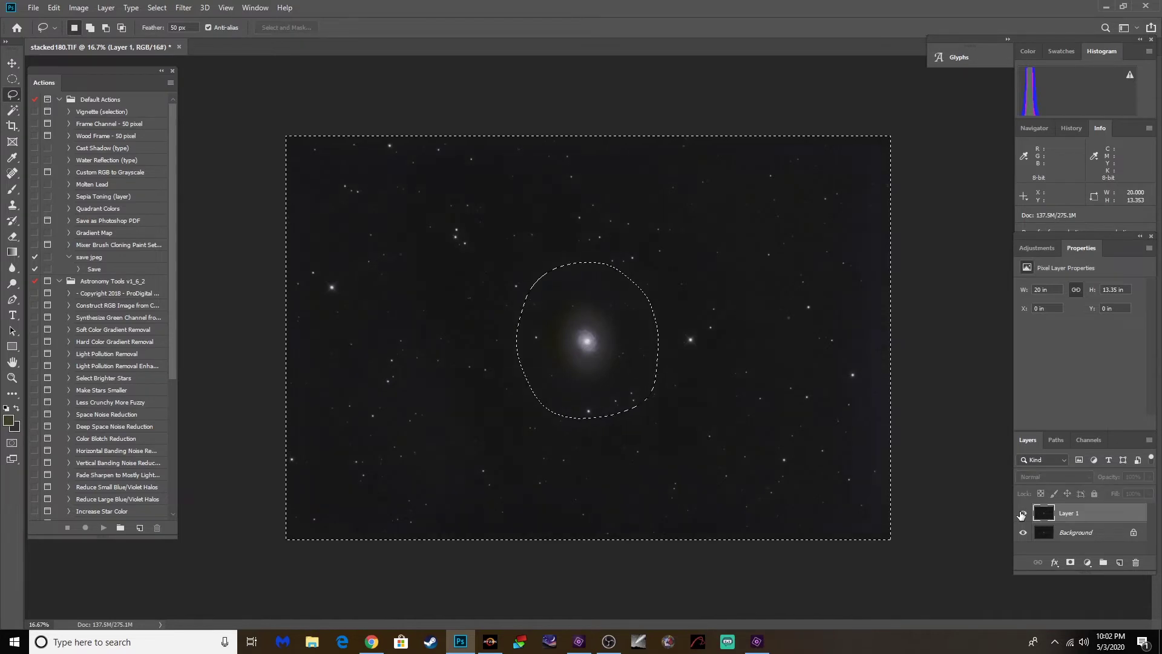
pyautogui.click(1023, 513)
pyautogui.click(1023, 513)
pyautogui.click(1023, 513)
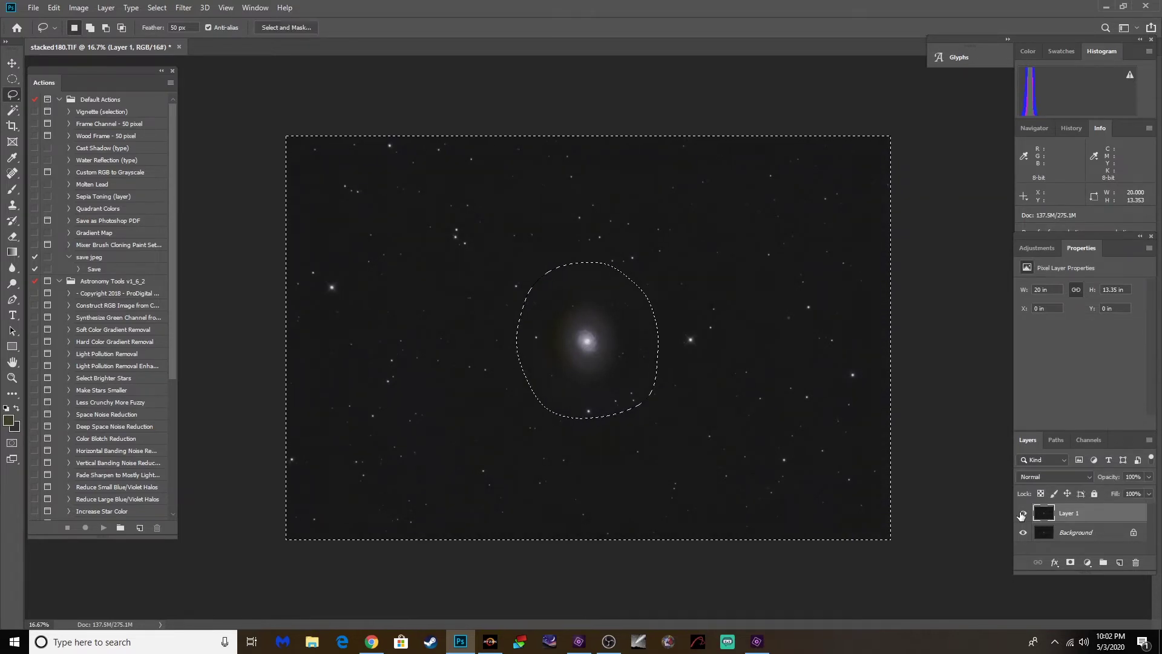
pyautogui.click(155, 8)
pyautogui.click(161, 31)
# Choose a Layer menu command and zoom in to inspect the galaxy.
pyautogui.click(106, 8)
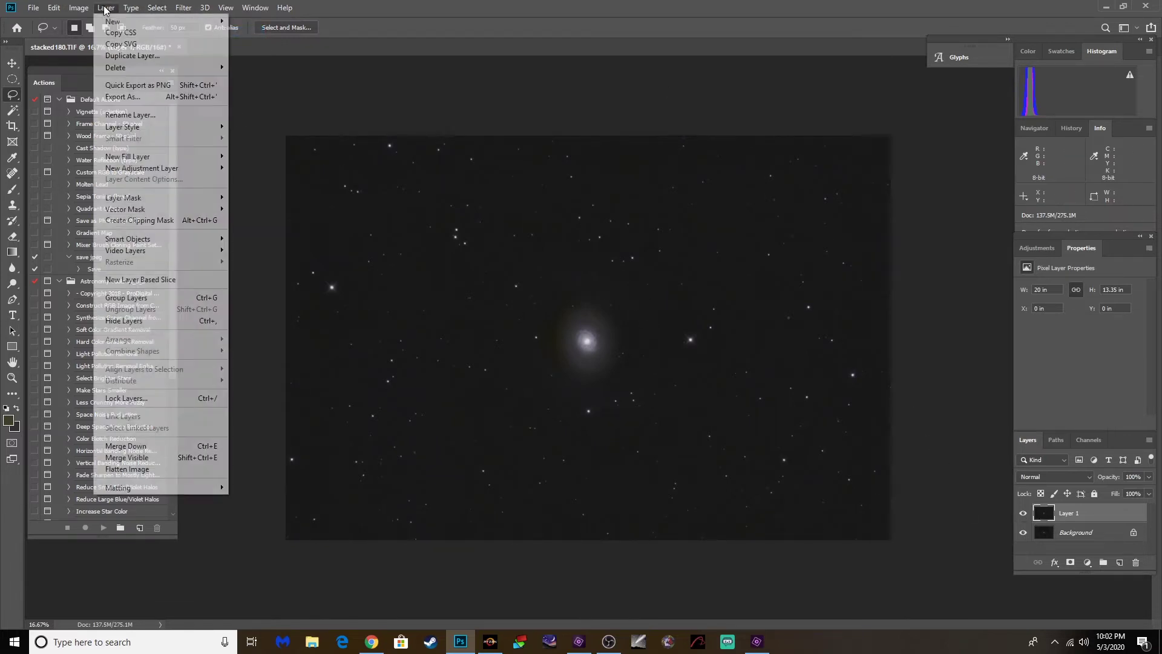
pyautogui.click(124, 469)
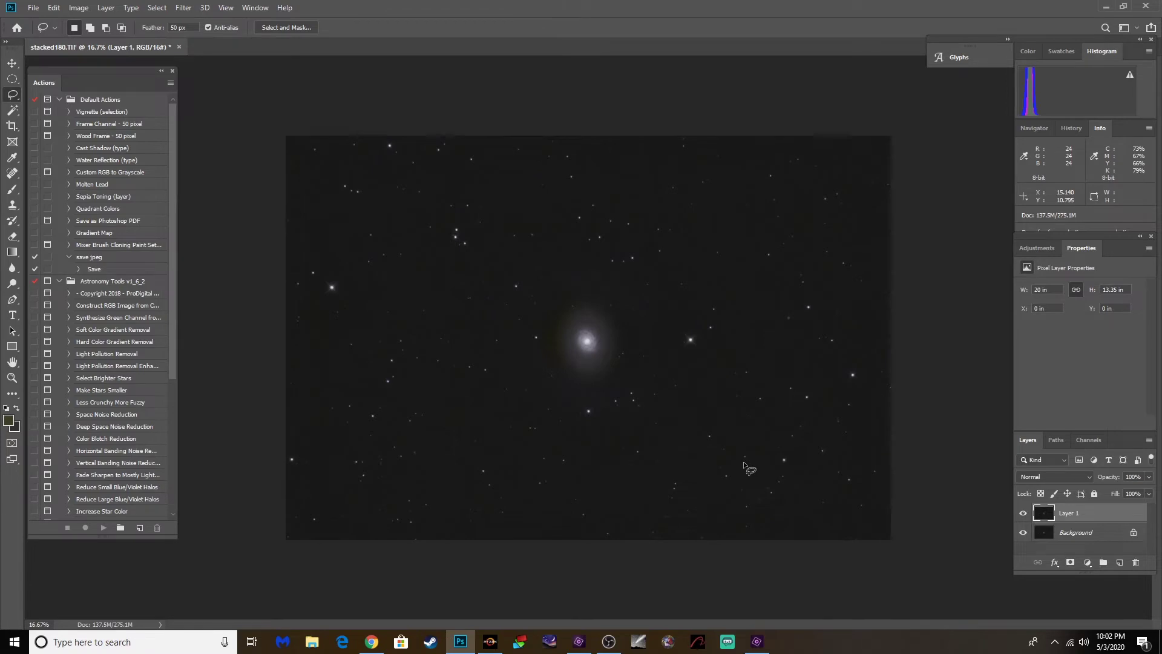
pyautogui.hotkey('ctrl', '+')
pyautogui.hotkey('ctrl', '+')
pyautogui.hotkey('ctrl', '+')
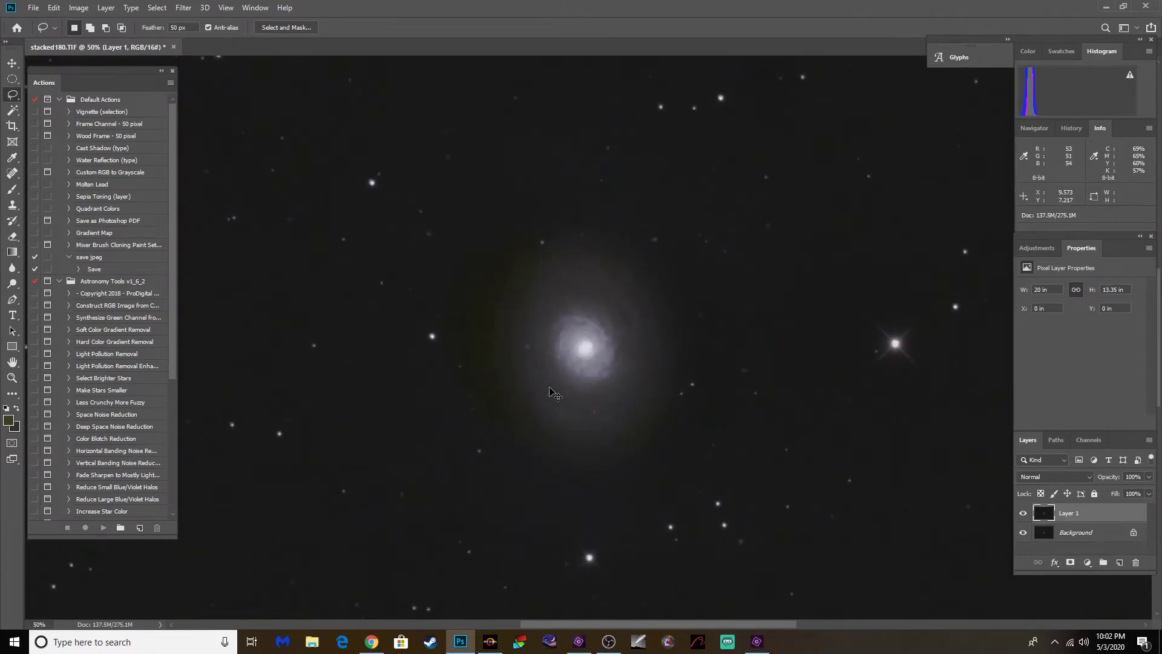
pyautogui.hotkey('ctrl', '-')
pyautogui.hotkey('ctrl', '-')
pyautogui.hotkey('ctrl', '-')
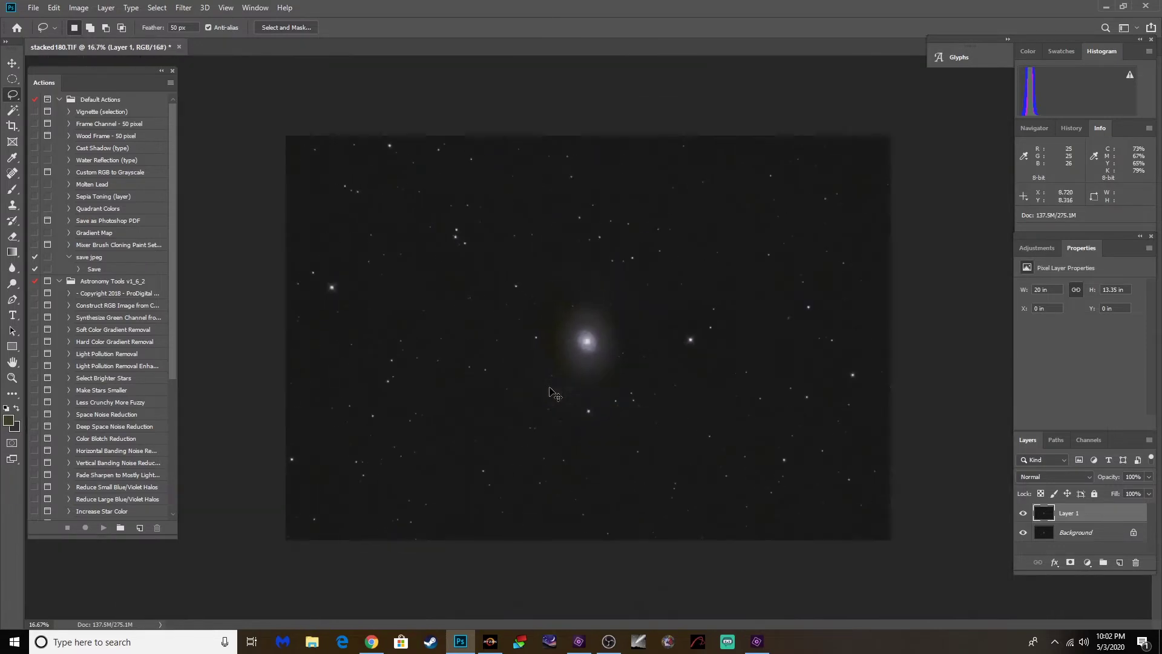
pyautogui.hotkey('ctrl', '+')
pyautogui.hotkey('ctrl', '+')
pyautogui.hotkey('ctrl', '+')
pyautogui.hotkey('ctrl', '+')
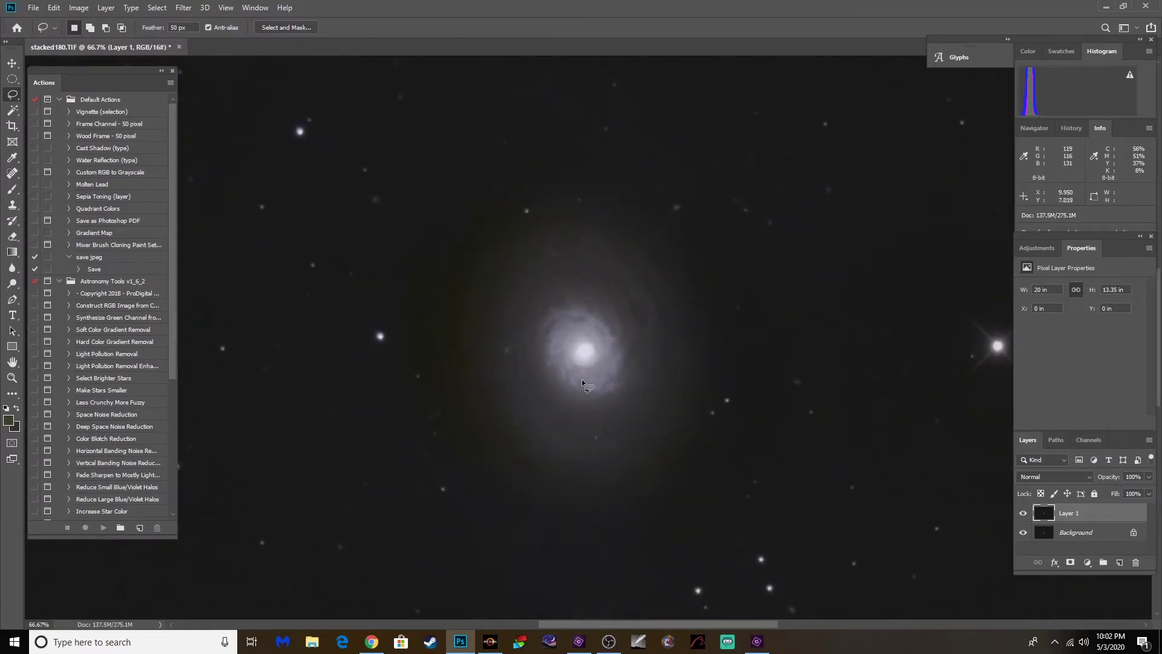
pyautogui.click(183, 8)
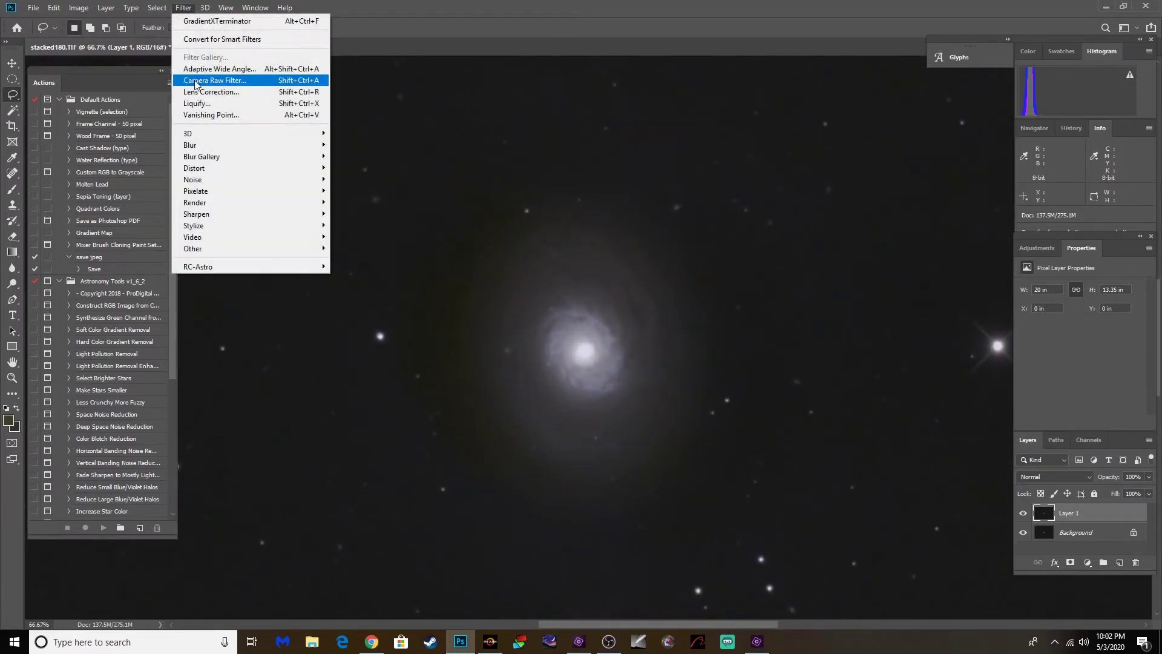
# In Camera Raw Filter, set noise reduction to Luminance 31 and Color 40.
pyautogui.click(230, 151)
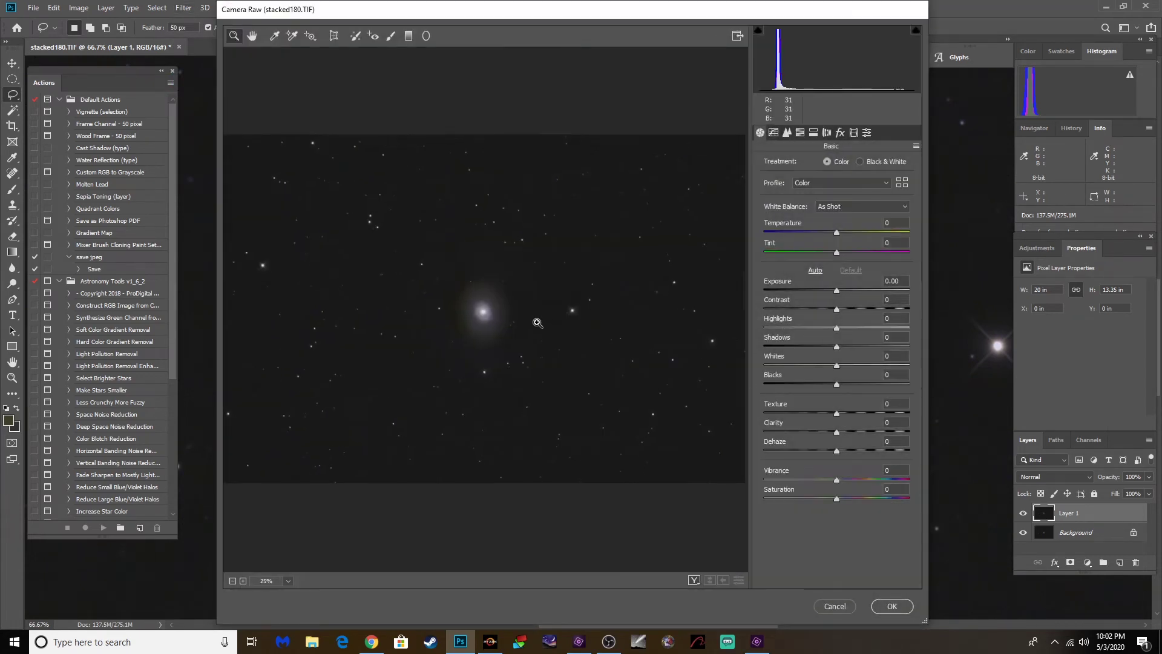
pyautogui.click(551, 325)
pyautogui.click(427, 301)
pyautogui.click(532, 237)
pyautogui.click(475, 280)
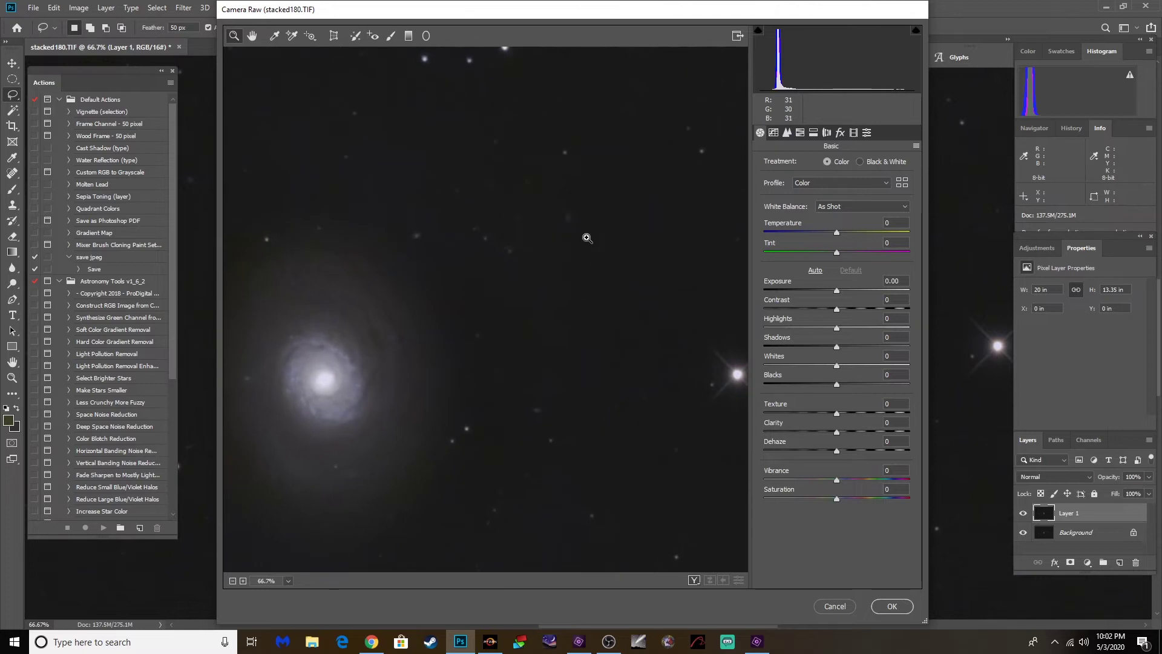
pyautogui.click(788, 133)
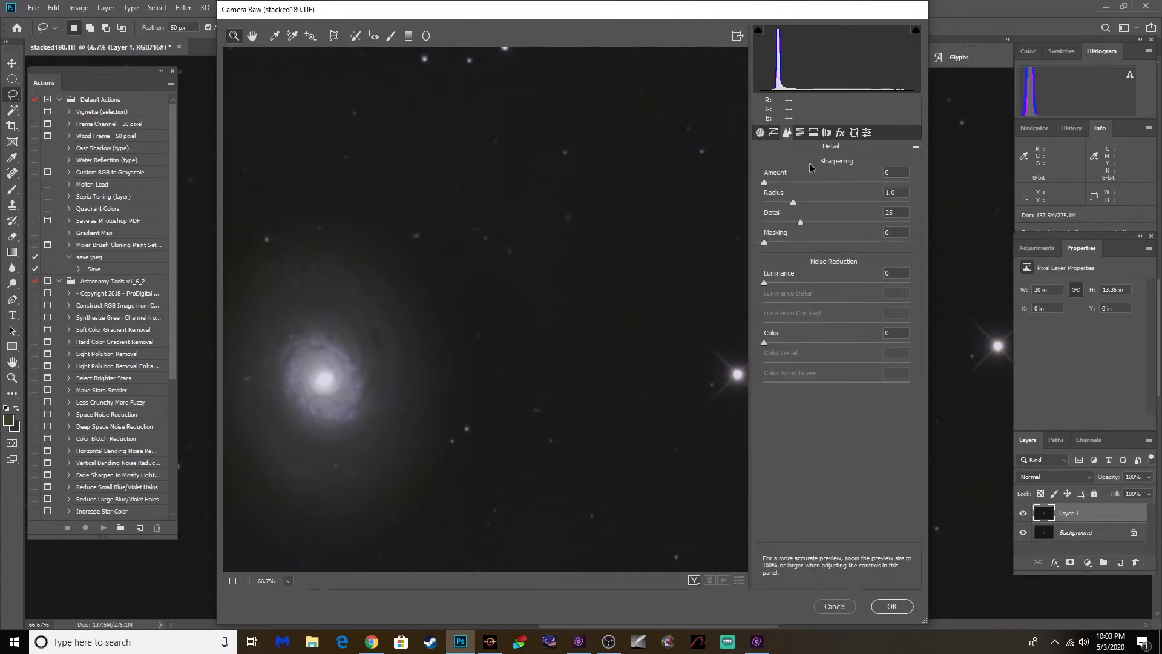
pyautogui.moveTo(763, 282); pyautogui.dragTo(811, 294)
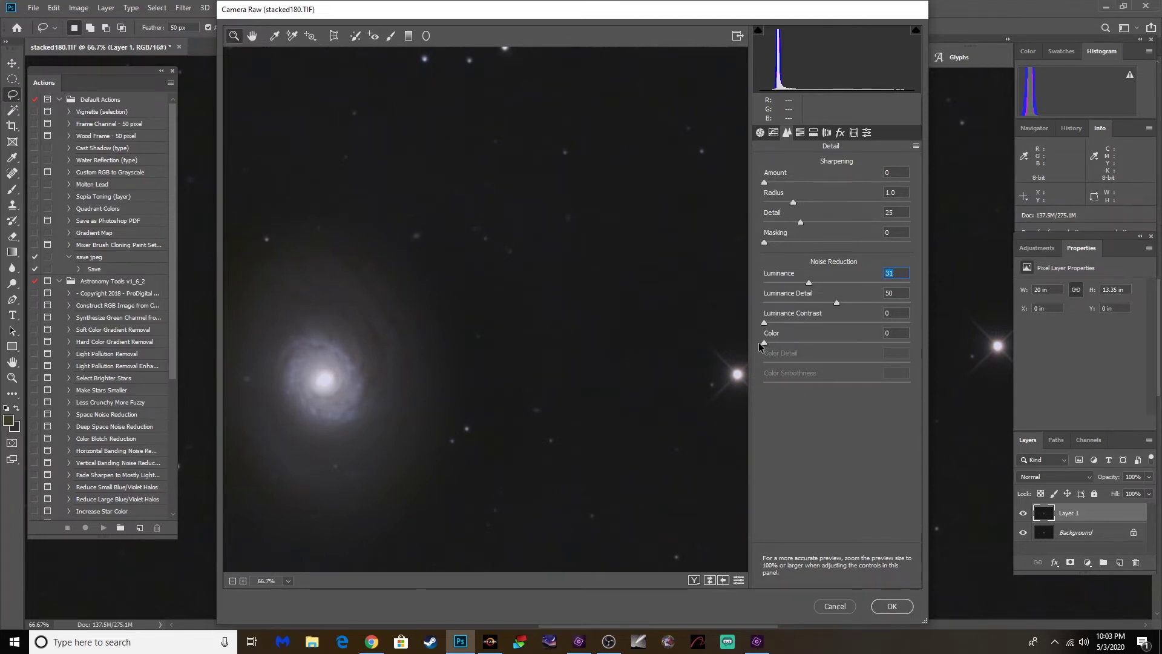
pyautogui.moveTo(763, 343); pyautogui.dragTo(822, 349)
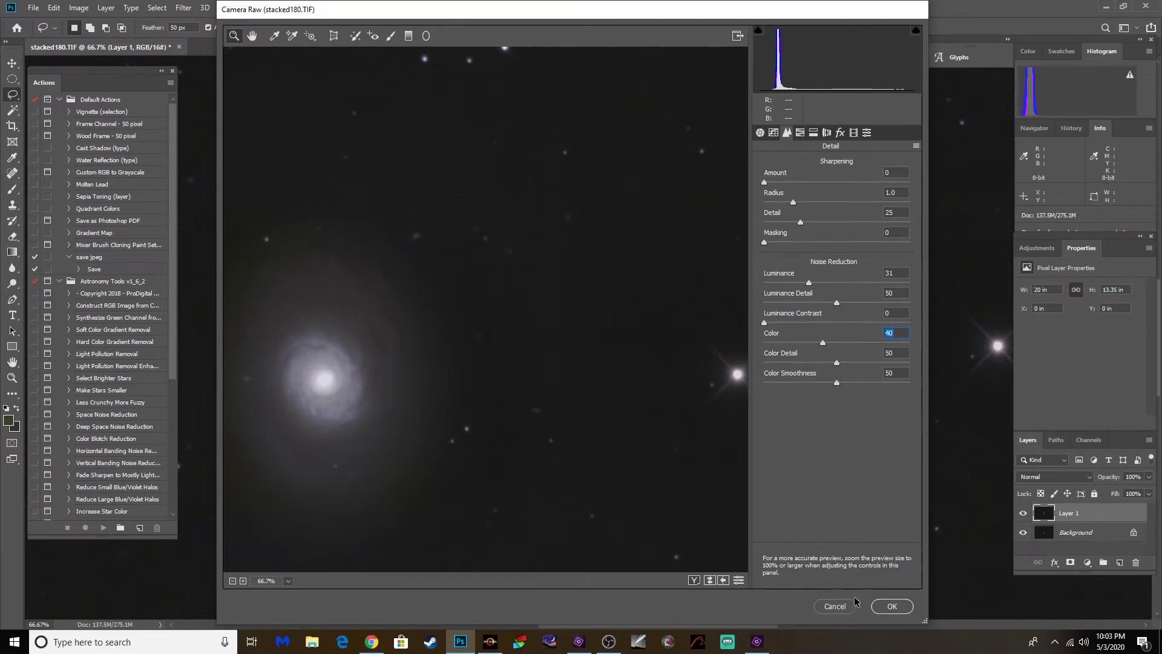
# Set Vibrance +21 and Saturation +23, then apply the Camera Raw filter.
pyautogui.click(761, 133)
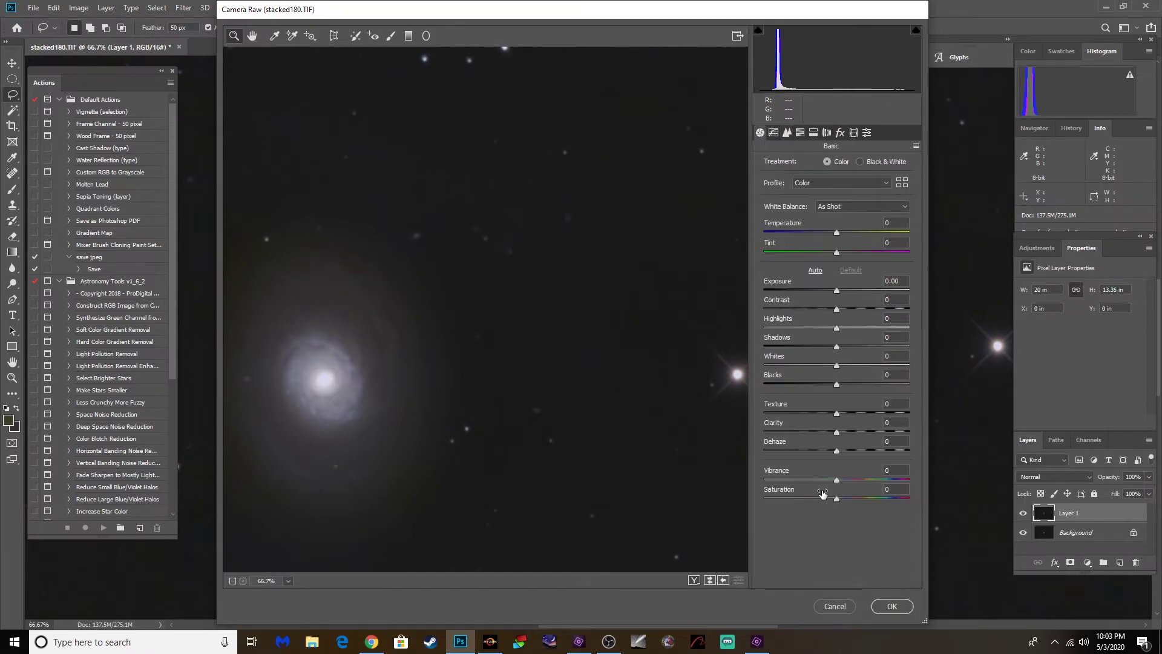
pyautogui.moveTo(838, 482); pyautogui.dragTo(853, 483)
pyautogui.moveTo(837, 499)
pyautogui.mouseDown()
pyautogui.moveTo(863, 504)
pyautogui.moveTo(852, 506)
pyautogui.mouseUp()
pyautogui.click(232, 581)
pyautogui.click(233, 581)
pyautogui.click(232, 581)
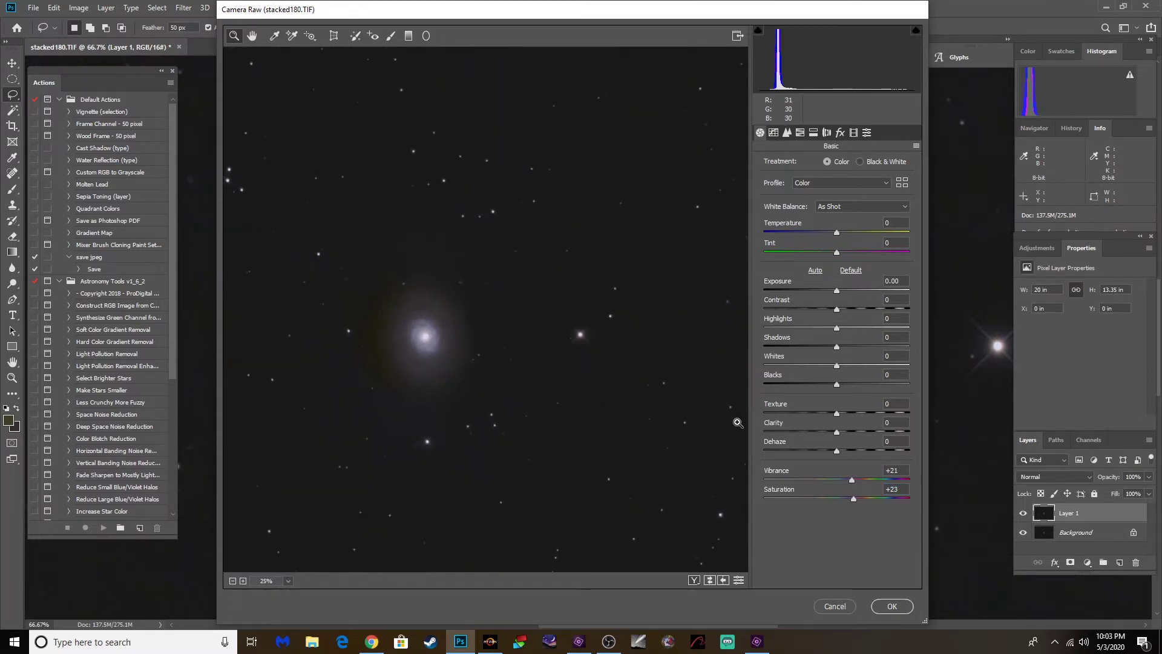
pyautogui.click(890, 606)
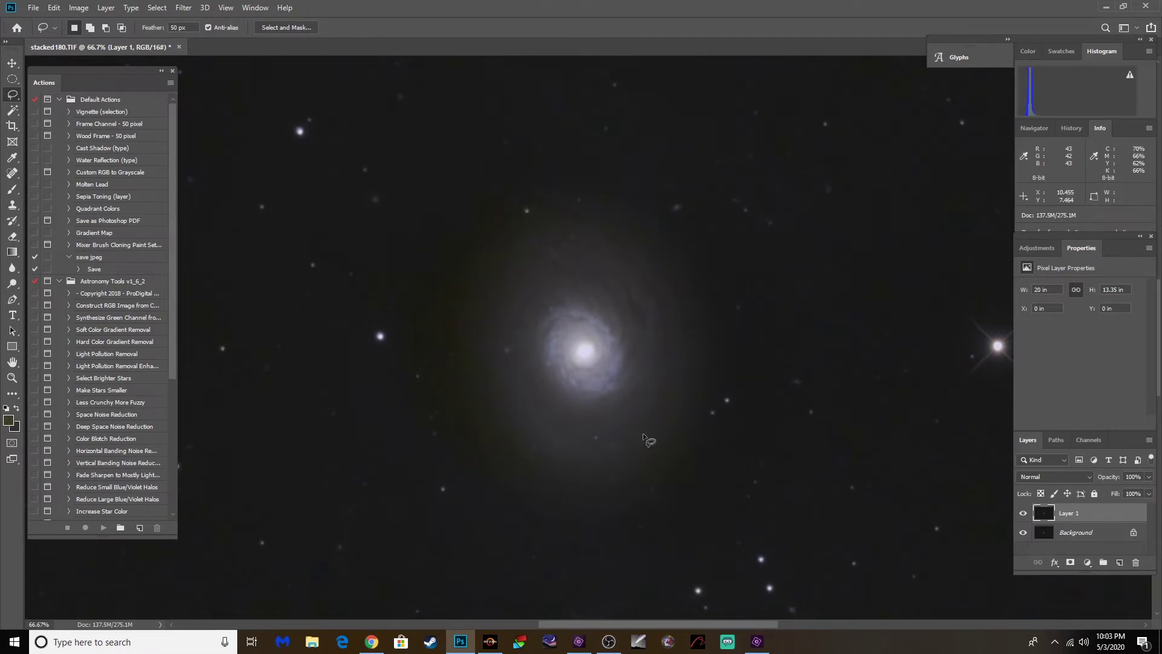
# Reframe the view and lasso a freehand selection around the galaxy core.
pyautogui.hotkey('ctrl', '-')
pyautogui.hotkey('ctrl', '-')
pyautogui.hotkey('ctrl', '-')
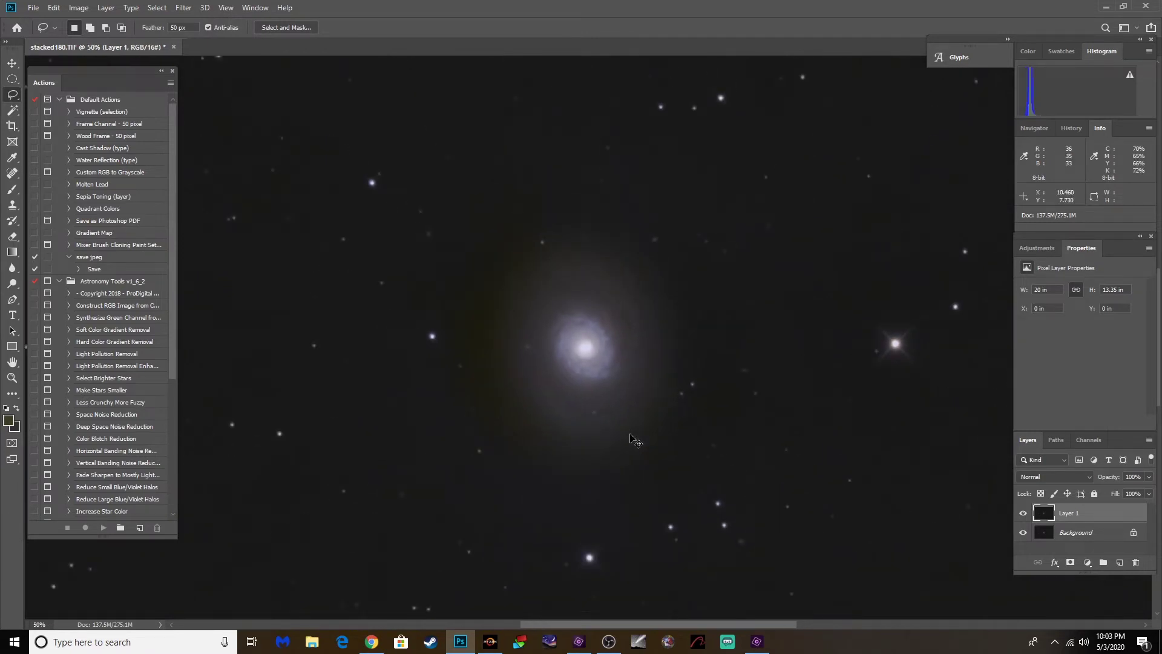
pyautogui.hotkey('ctrl', '-')
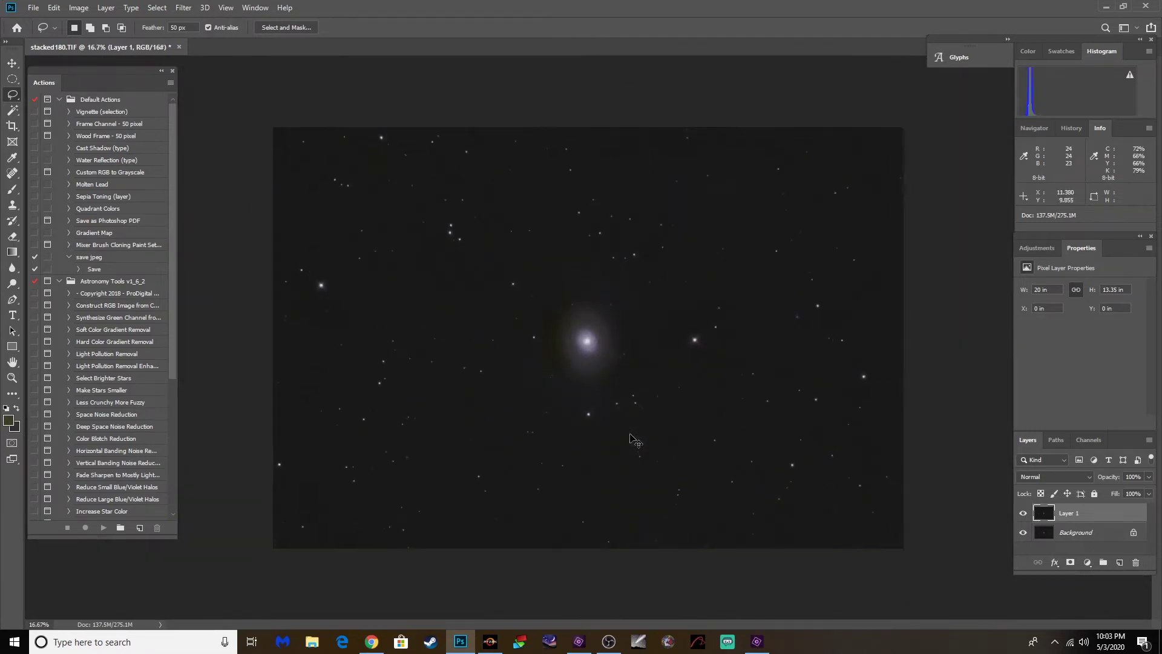
pyautogui.hotkey('ctrl', '+')
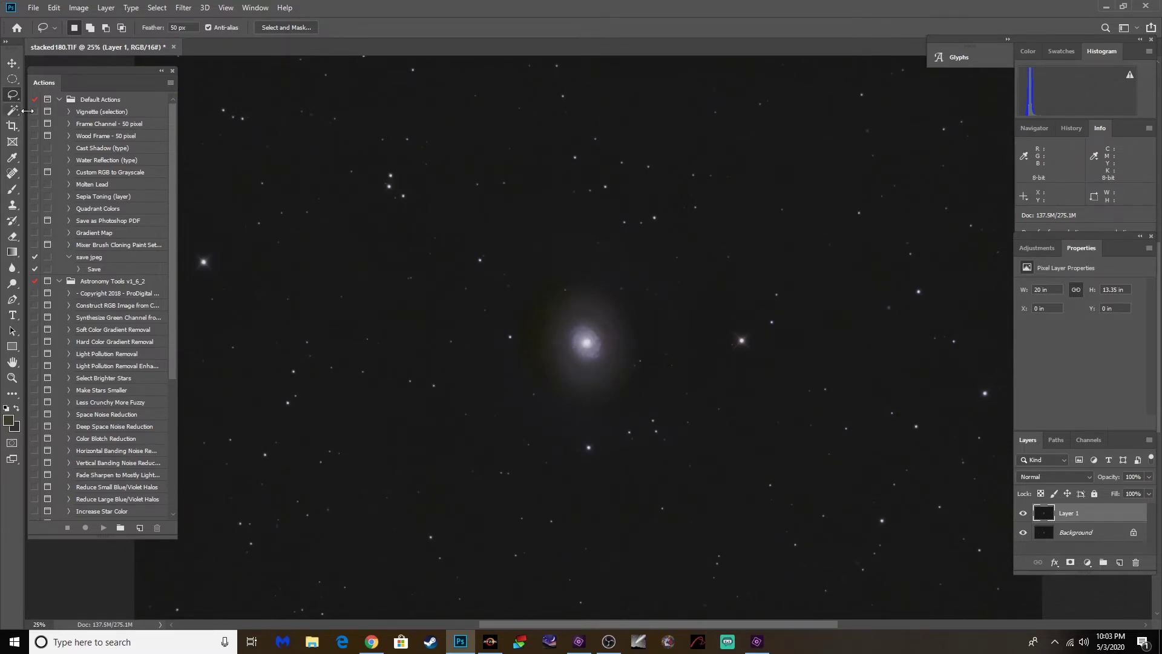
pyautogui.moveTo(544, 317)
pyautogui.mouseDown()
pyautogui.moveTo(566, 294)
pyautogui.moveTo(611, 304)
pyautogui.moveTo(628, 328)
pyautogui.moveTo(626, 369)
pyautogui.moveTo(603, 387)
pyautogui.moveTo(570, 382)
pyautogui.moveTo(548, 359)
pyautogui.moveTo(543, 316)
pyautogui.mouseUp()
# Apply Smart Sharpen to the selection at Amount 121%, Radius 5.4 px, Reduce Noise 56%.
pyautogui.click(184, 8)
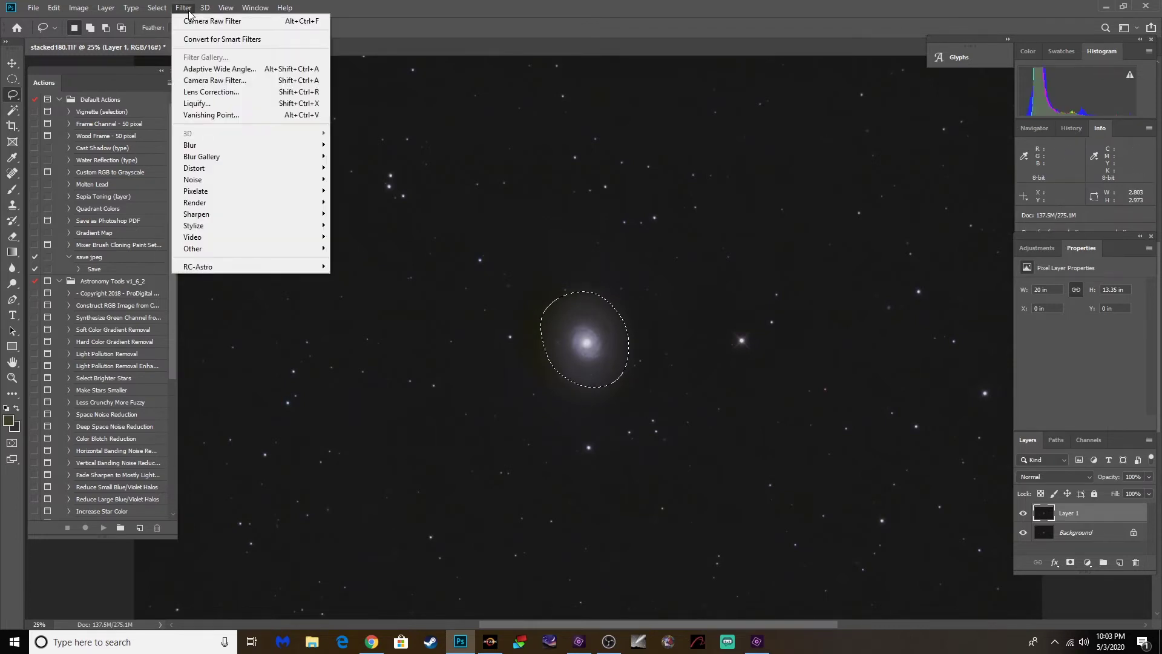
pyautogui.moveTo(306, 212)
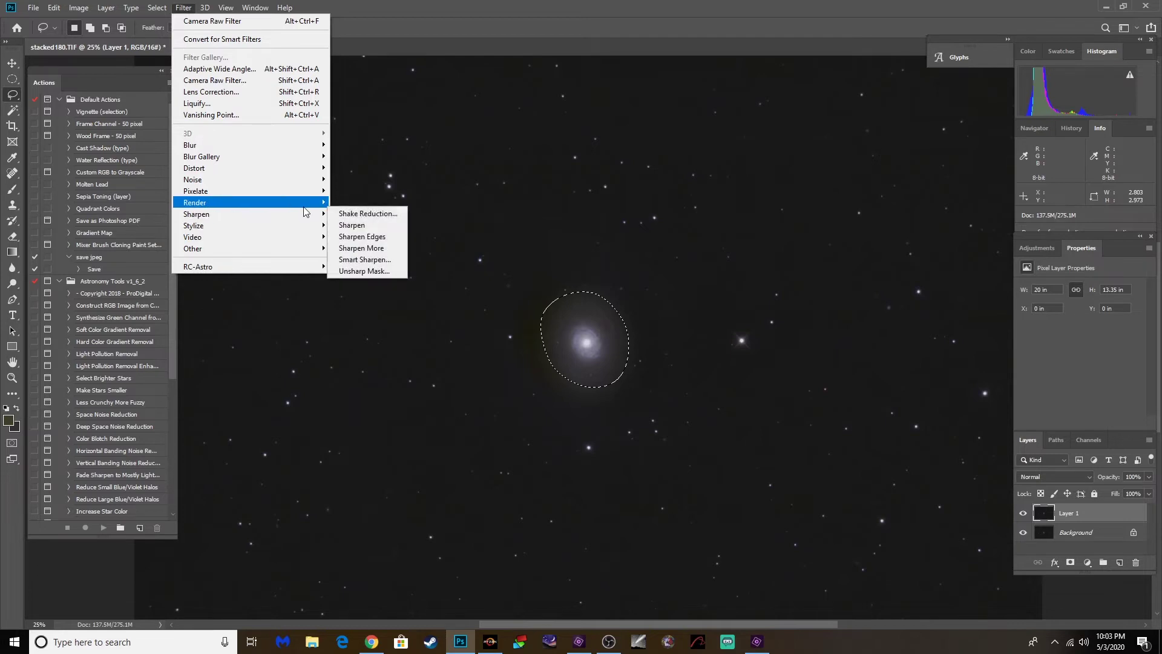
pyautogui.click(364, 259)
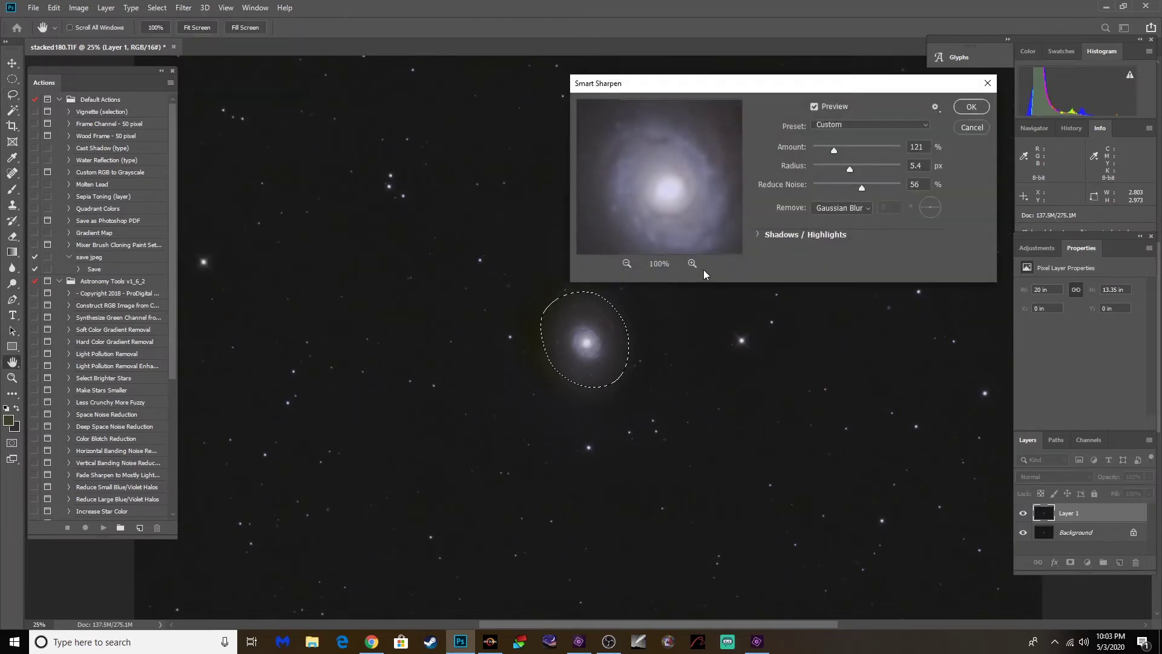
pyautogui.moveTo(669, 171); pyautogui.dragTo(672, 187)
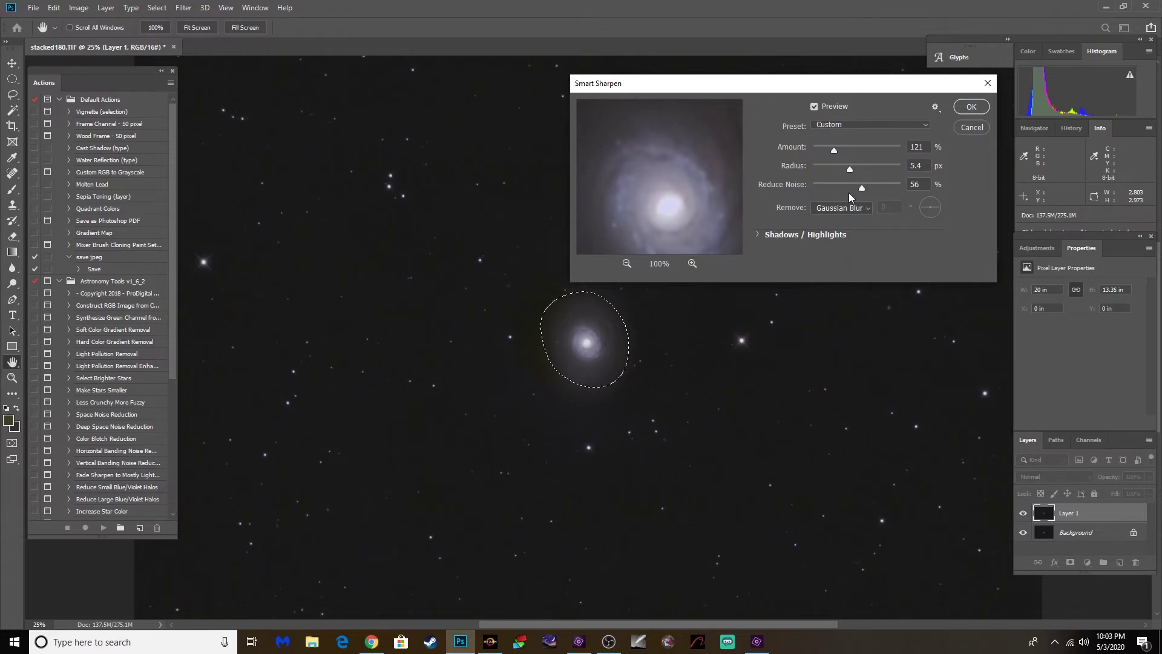
pyautogui.moveTo(620, 199)
pyautogui.mouseDown()
pyautogui.moveTo(609, 185)
pyautogui.moveTo(618, 191)
pyautogui.moveTo(605, 210)
pyautogui.mouseUp()
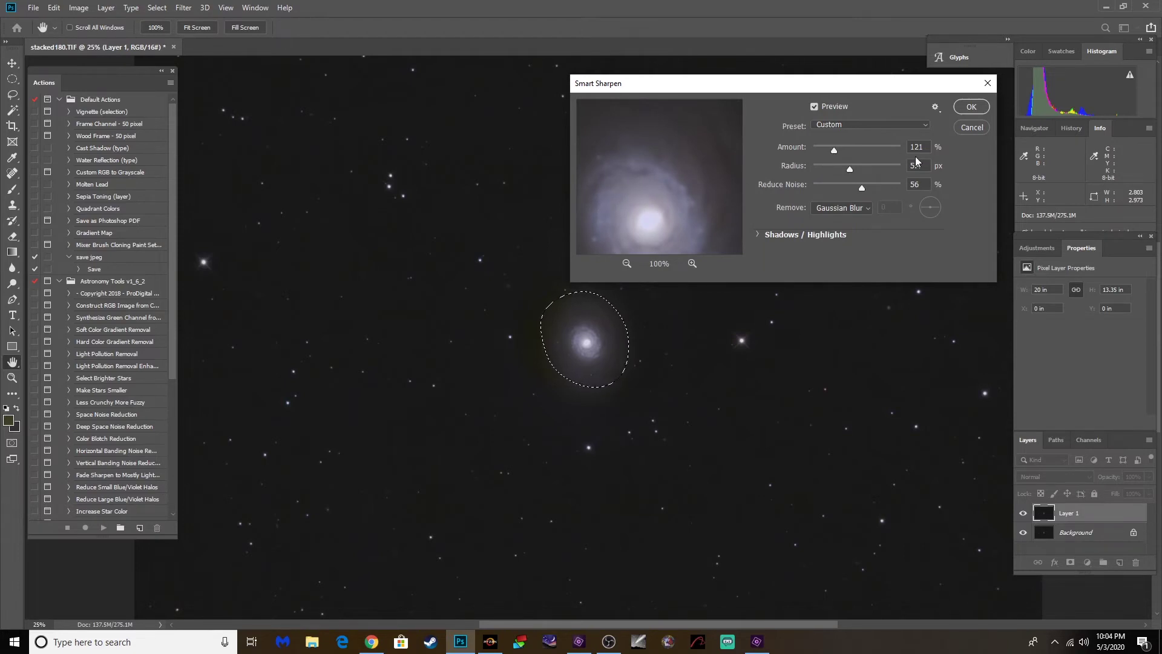
pyautogui.moveTo(664, 206)
pyautogui.mouseDown()
pyautogui.moveTo(652, 167)
pyautogui.moveTo(673, 198)
pyautogui.mouseUp()
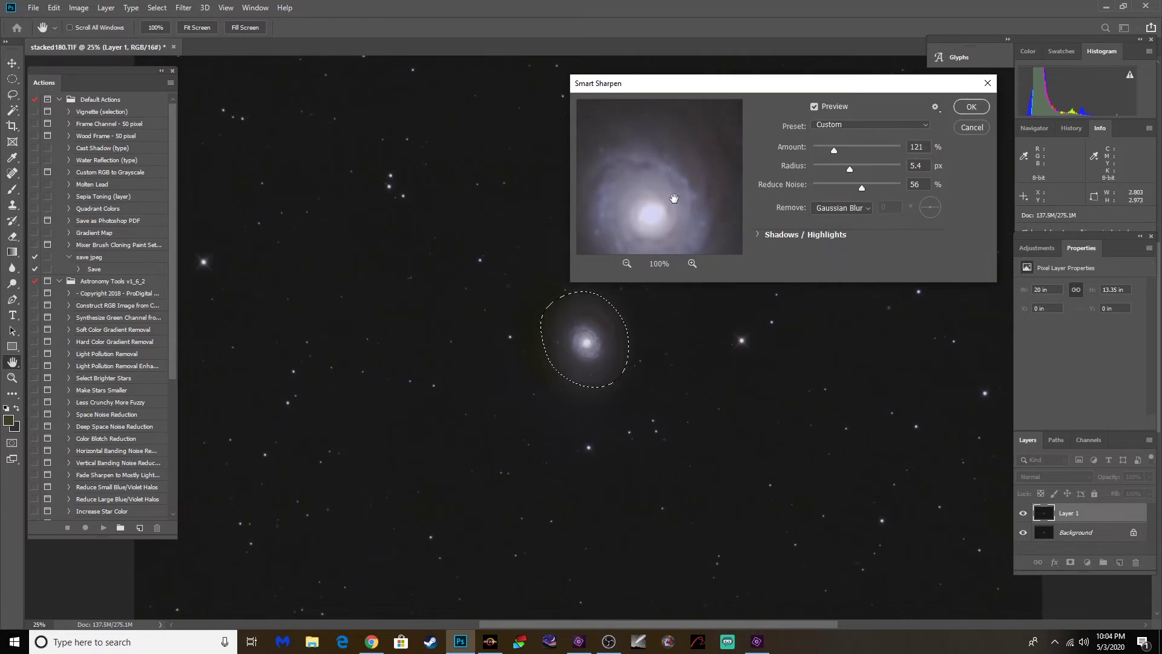
pyautogui.moveTo(674, 198); pyautogui.dragTo(673, 208)
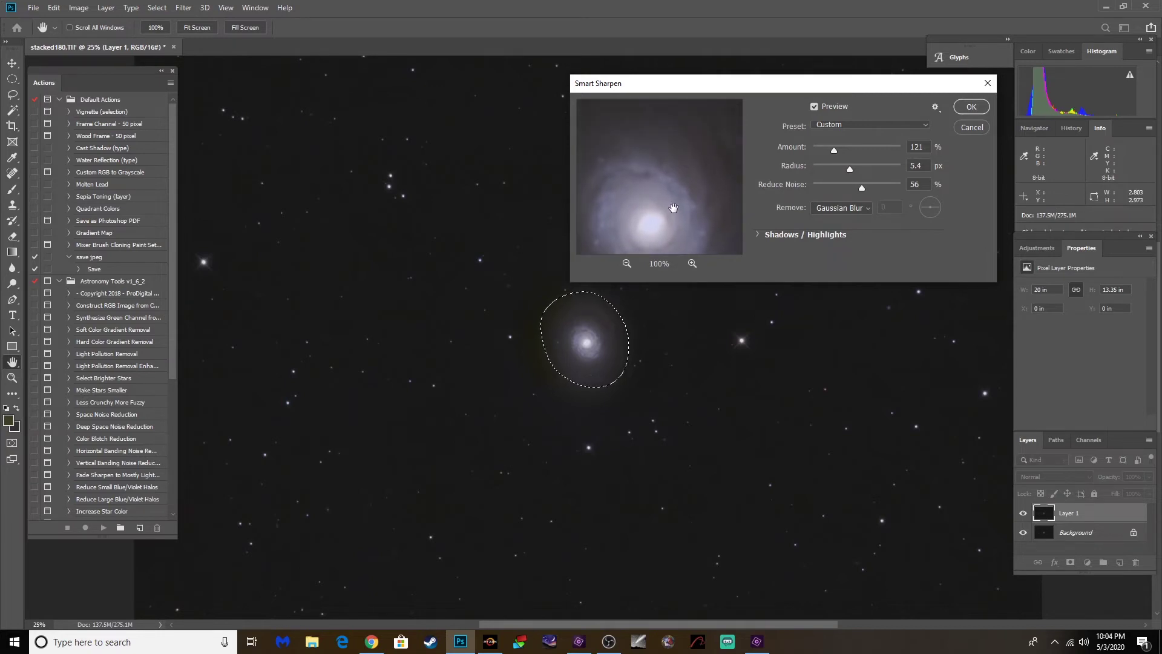
pyautogui.click(971, 106)
# Deselect and zoom in to inspect the sharpened galaxy.
pyautogui.click(157, 8)
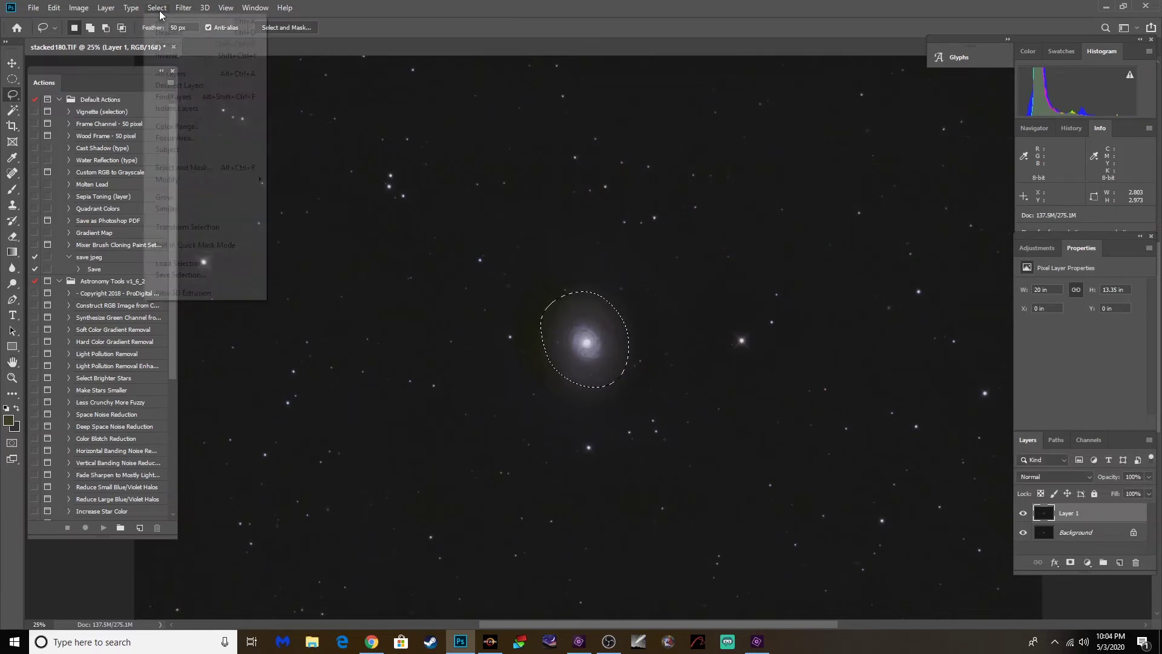
pyautogui.click(170, 35)
pyautogui.hotkey('ctrl', '+')
pyautogui.hotkey('ctrl', '+')
pyautogui.hotkey('ctrl', '+')
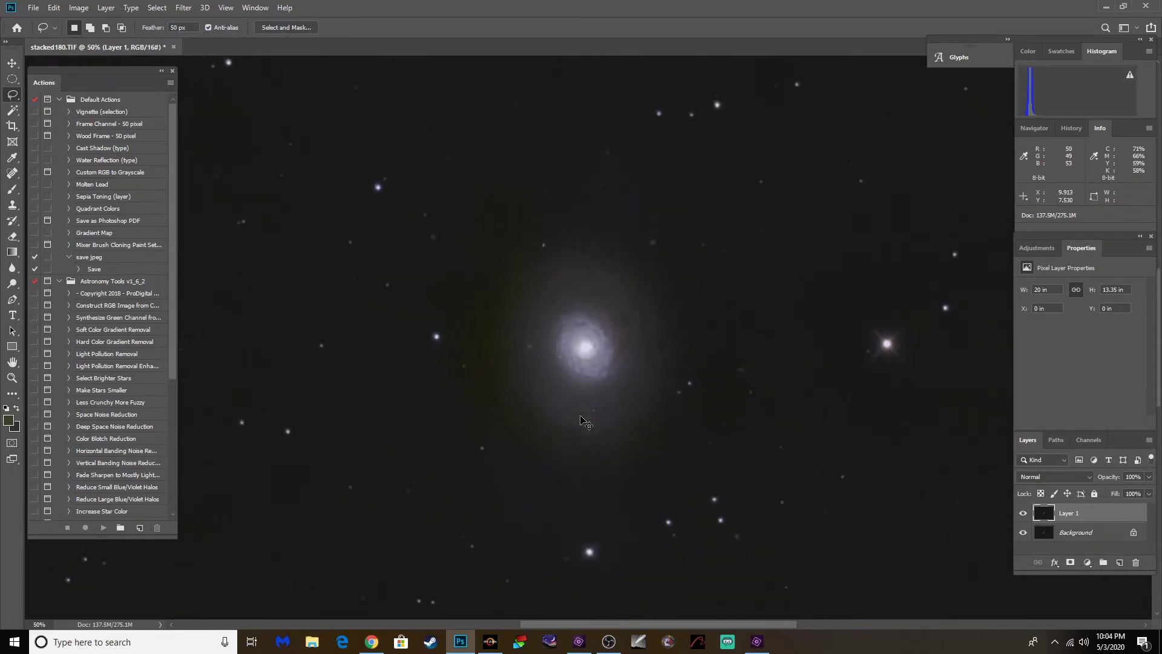
# Move the Actions panel out of the way and dismiss the 'No pixels are selected' warning.
pyautogui.hotkey('ctrl', '-')
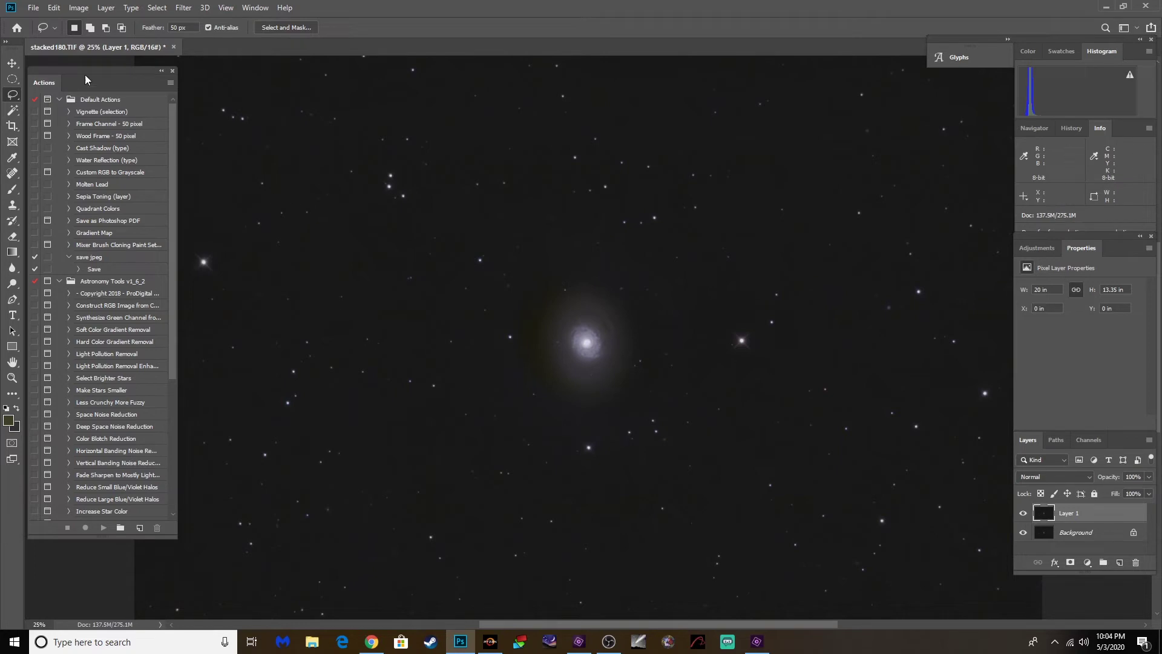
pyautogui.moveTo(78, 67); pyautogui.dragTo(81, 66)
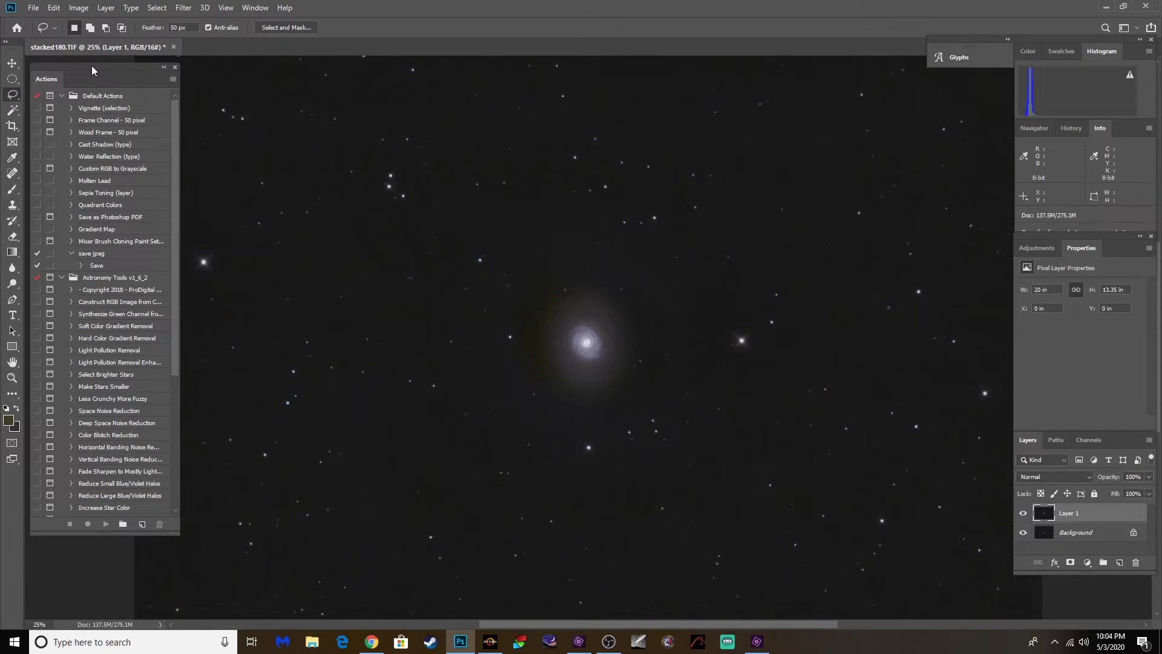
pyautogui.moveTo(92, 66); pyautogui.dragTo(89, 61)
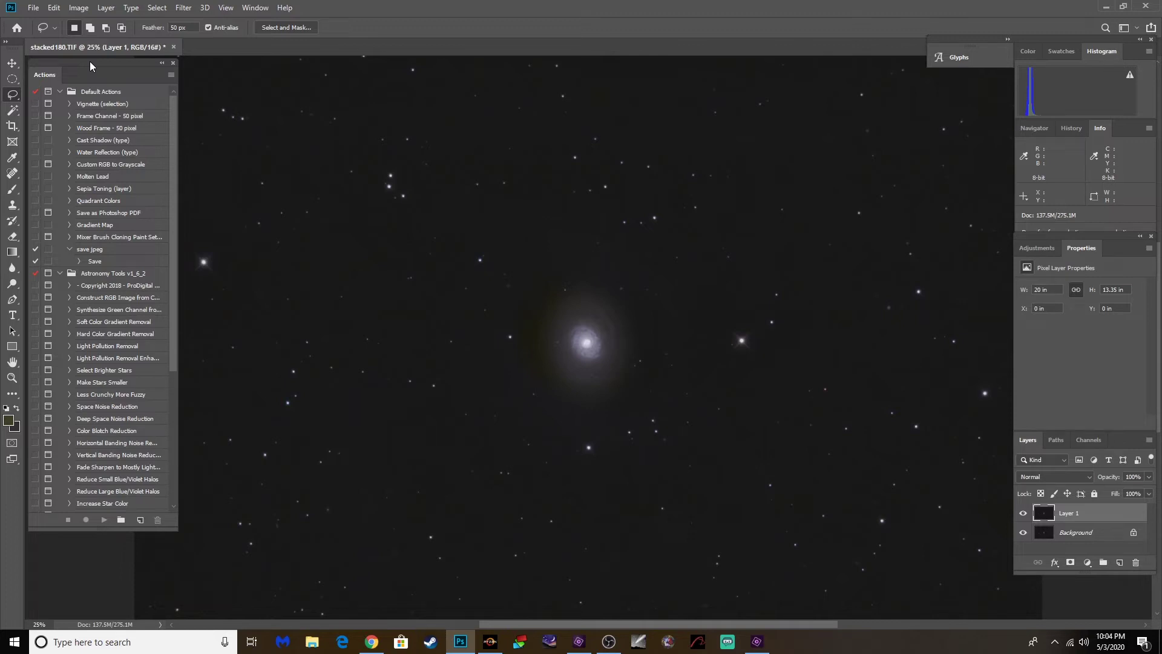
pyautogui.moveTo(90, 61); pyautogui.dragTo(92, 63)
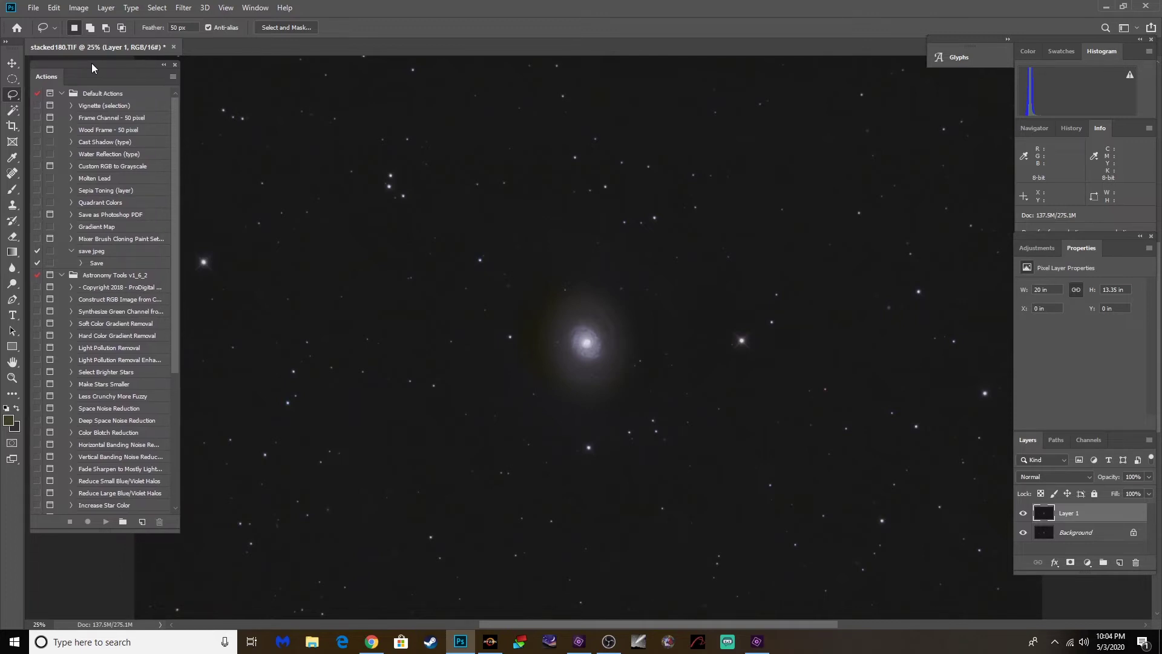
pyautogui.moveTo(92, 63); pyautogui.dragTo(90, 73)
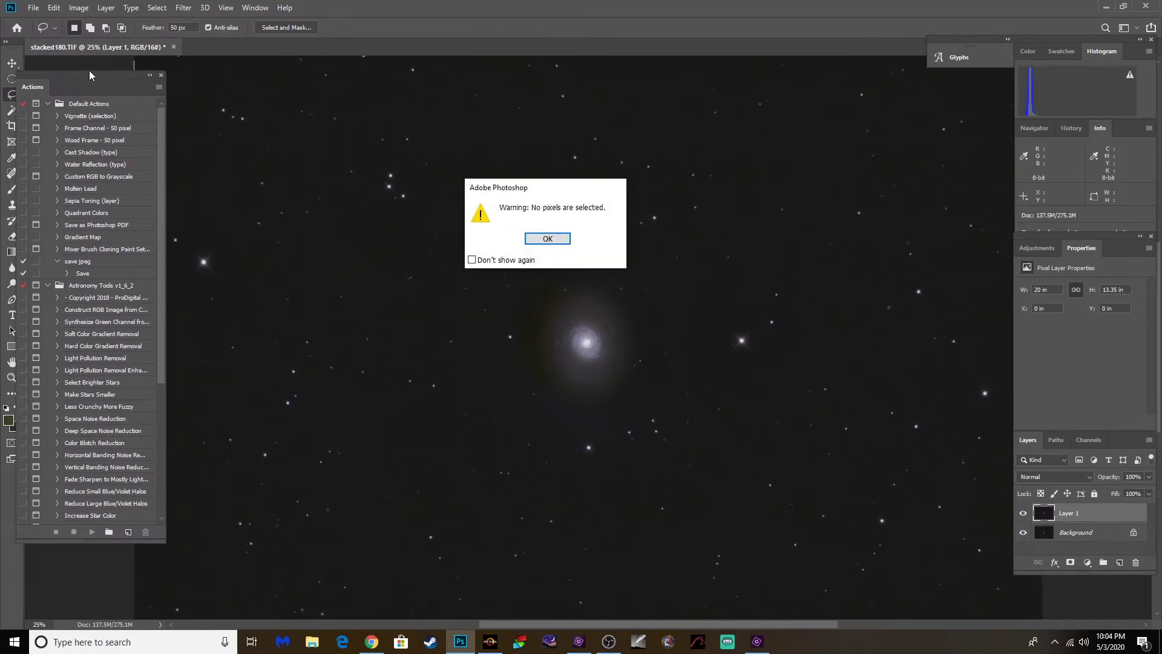
pyautogui.click(557, 240)
pyautogui.moveTo(90, 76); pyautogui.dragTo(109, 66)
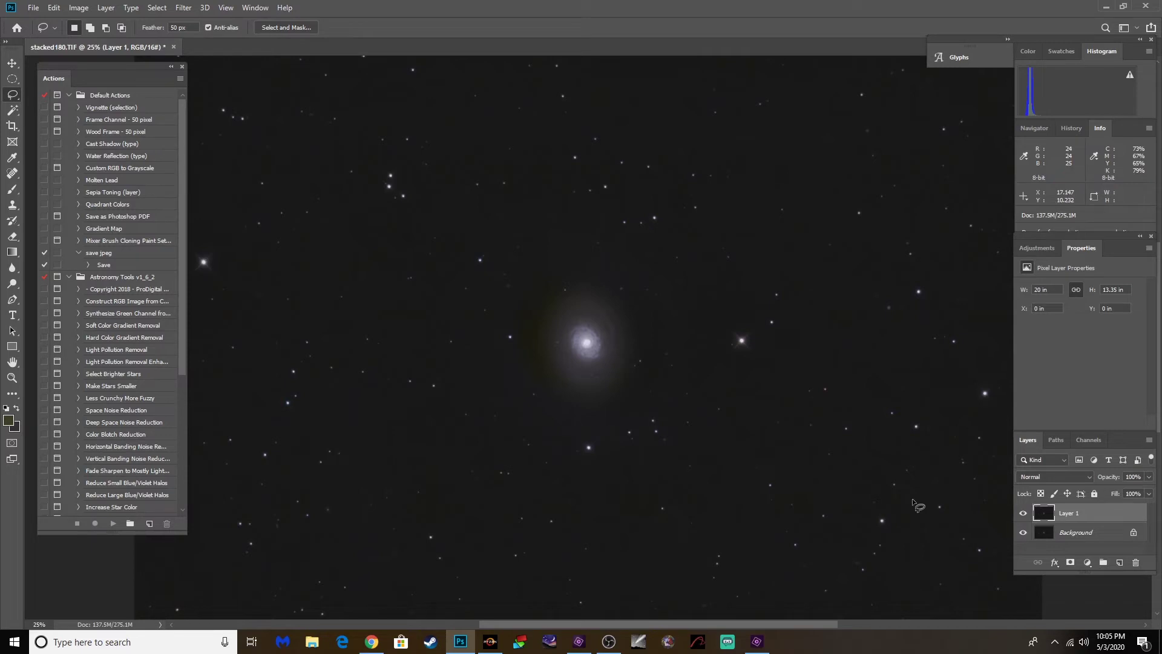
# Check the zoom, return to 25%, and bring up the Layer menu.
pyautogui.hotkey('ctrl', '-')
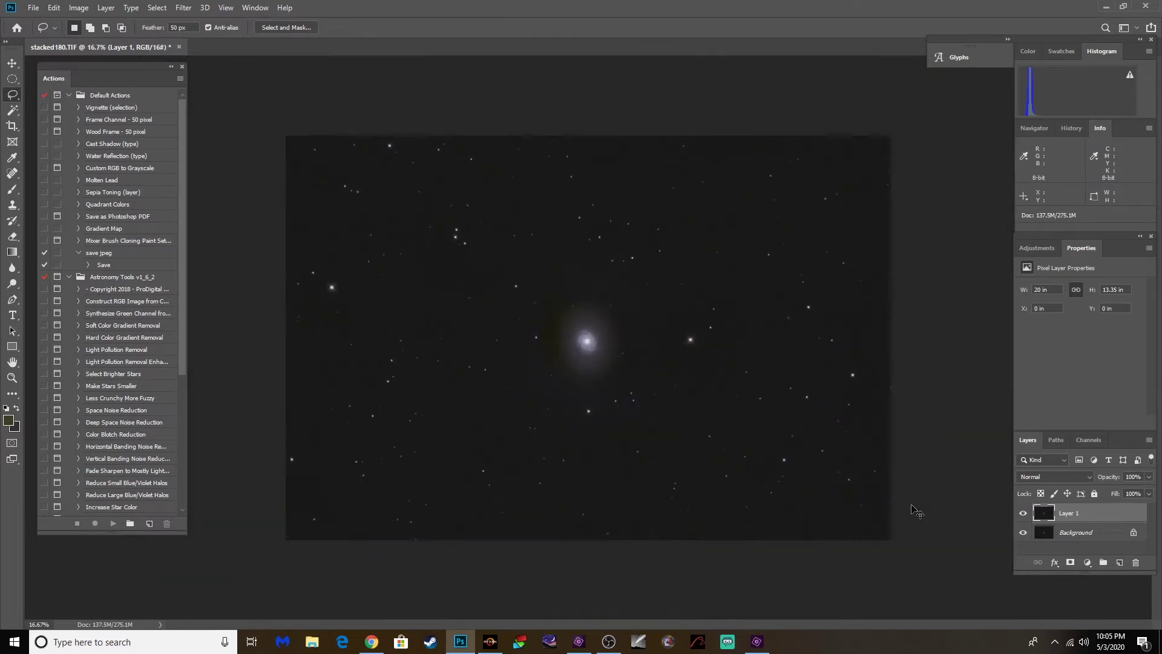
pyautogui.hotkey('ctrl', '+')
pyautogui.hotkey('ctrl', '+')
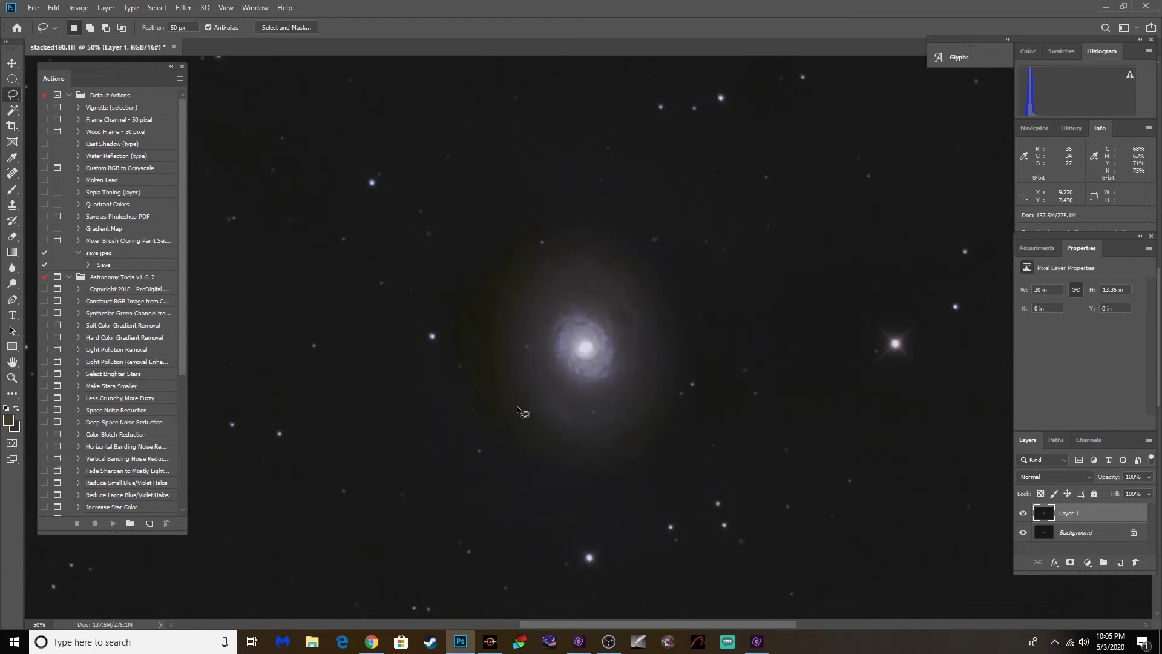
pyautogui.hotkey('ctrl', '-')
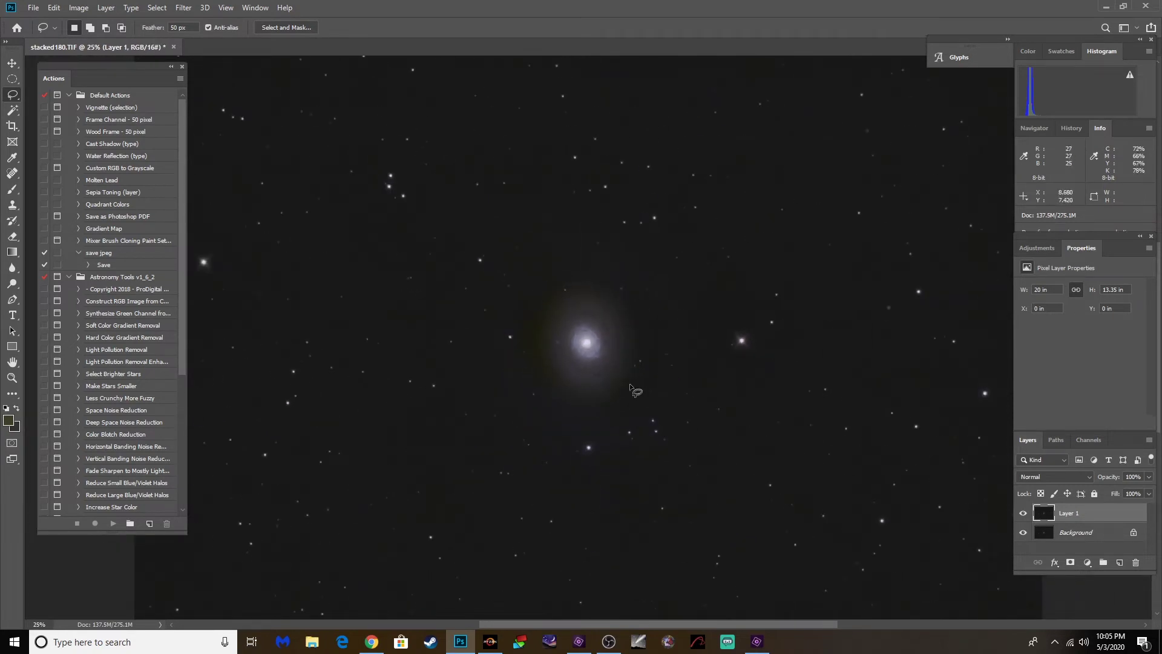
pyautogui.click(106, 8)
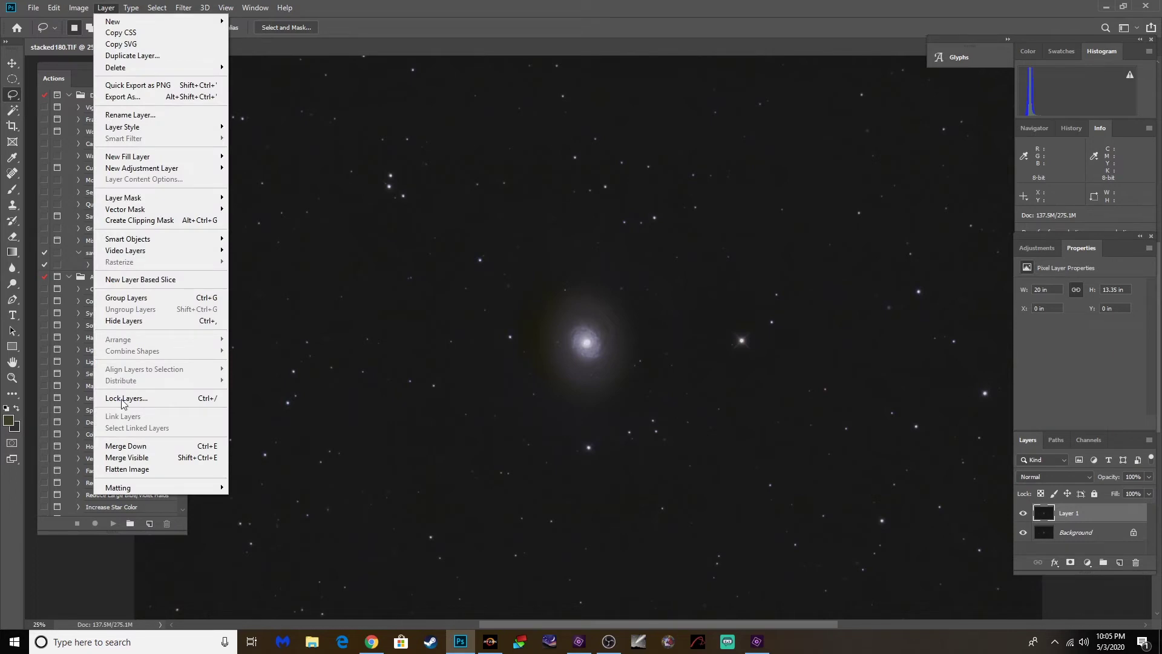
# Try Flatten Image, dismiss the locked-layer error, and undo to restore Layer 1.
pyautogui.click(130, 470)
pyautogui.hotkey('ctrl', 'Left')
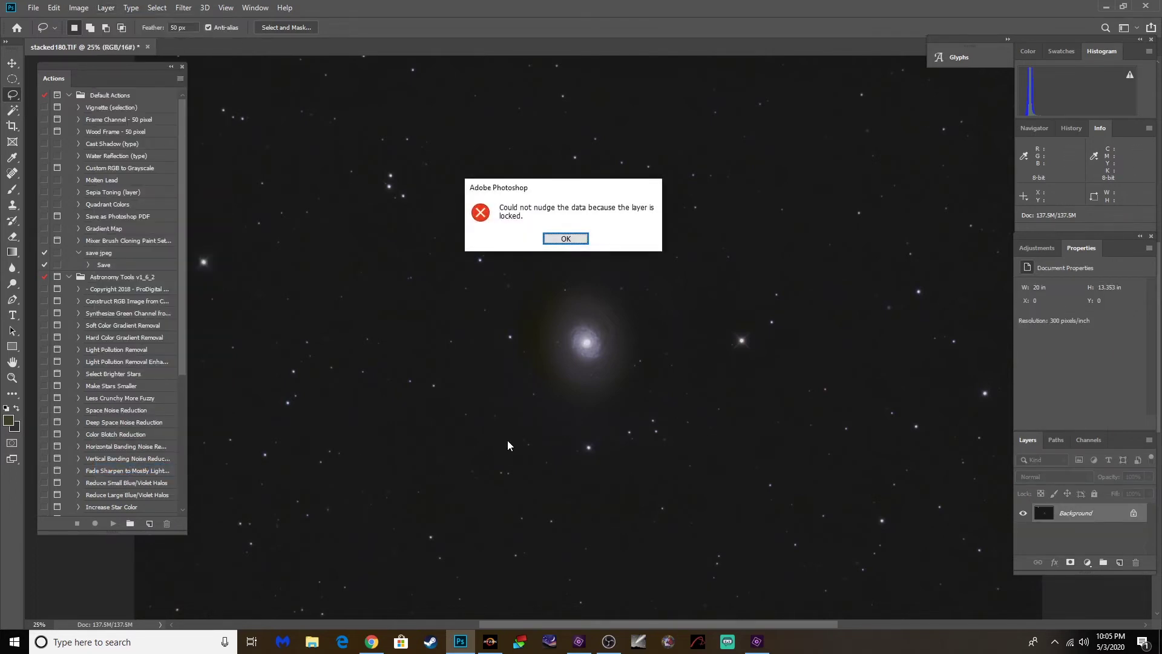
pyautogui.click(569, 236)
pyautogui.hotkey('ctrl', 'z')
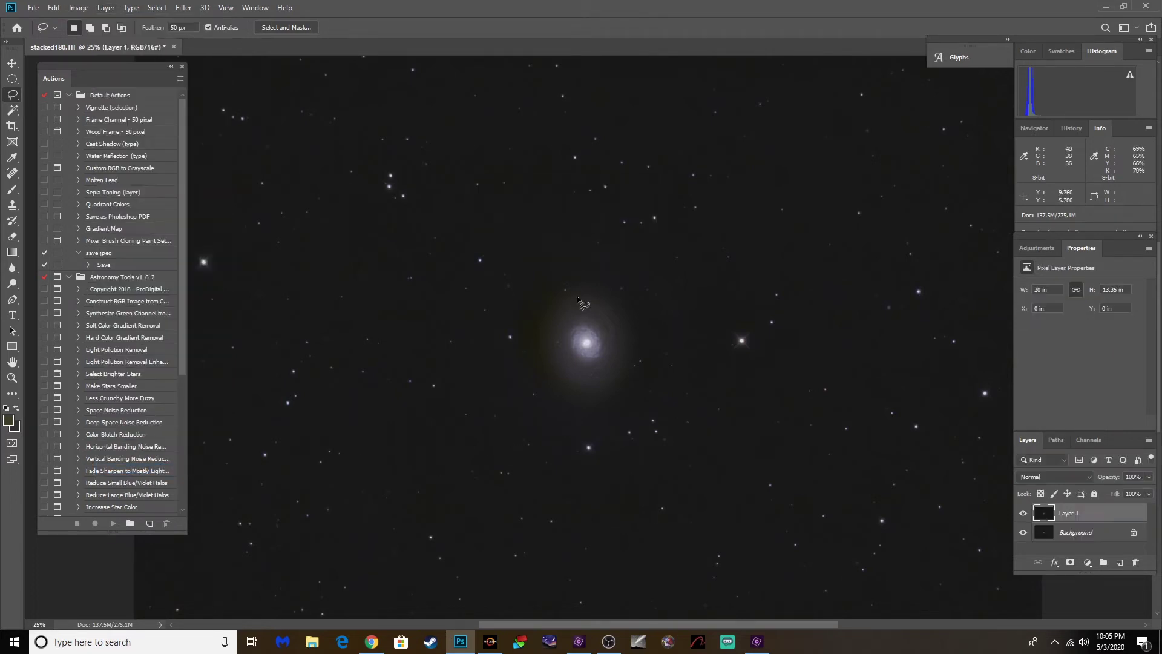
pyautogui.moveTo(129, 63); pyautogui.dragTo(120, 59)
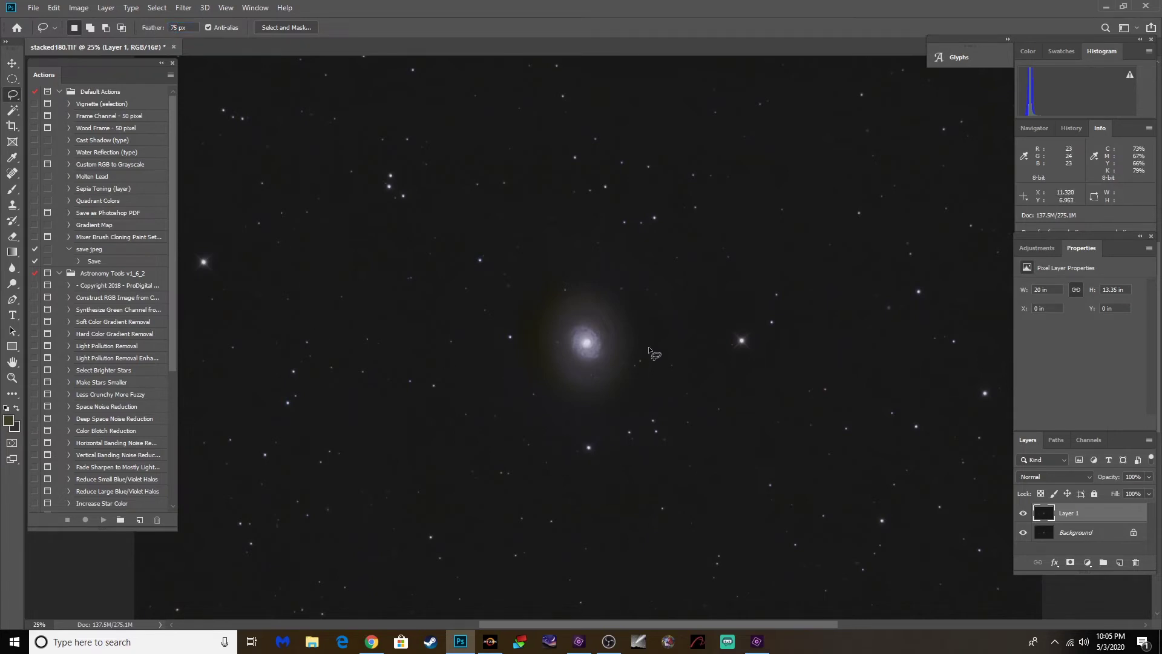
# Brighten a lassoed crescent below the core by slightly raising the RGB curve midpoint, then deselect.
pyautogui.moveTo(648, 347)
pyautogui.mouseDown()
pyautogui.moveTo(644, 391)
pyautogui.moveTo(597, 408)
pyautogui.moveTo(541, 395)
pyautogui.moveTo(493, 331)
pyautogui.moveTo(477, 354)
pyautogui.moveTo(482, 393)
pyautogui.moveTo(508, 426)
pyautogui.moveTo(585, 447)
pyautogui.moveTo(661, 423)
pyautogui.moveTo(688, 393)
pyautogui.moveTo(690, 359)
pyautogui.moveTo(672, 342)
pyautogui.moveTo(652, 368)
pyautogui.mouseUp()
pyautogui.hotkey('ctrl', 'm')
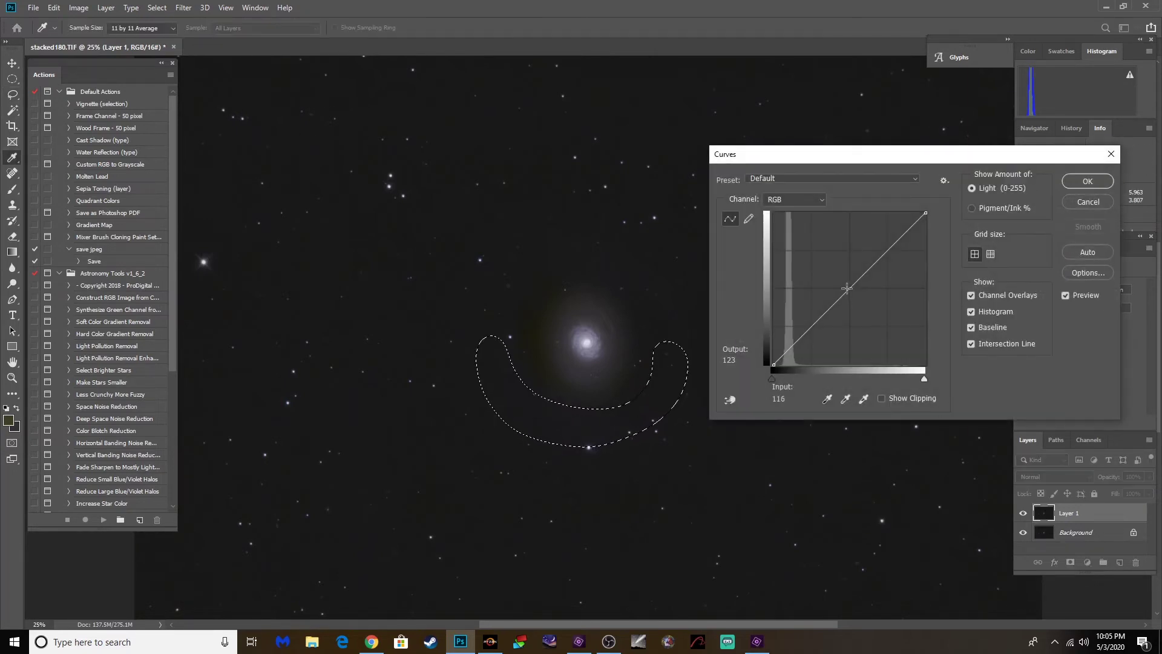
pyautogui.moveTo(847, 288); pyautogui.dragTo(846, 285)
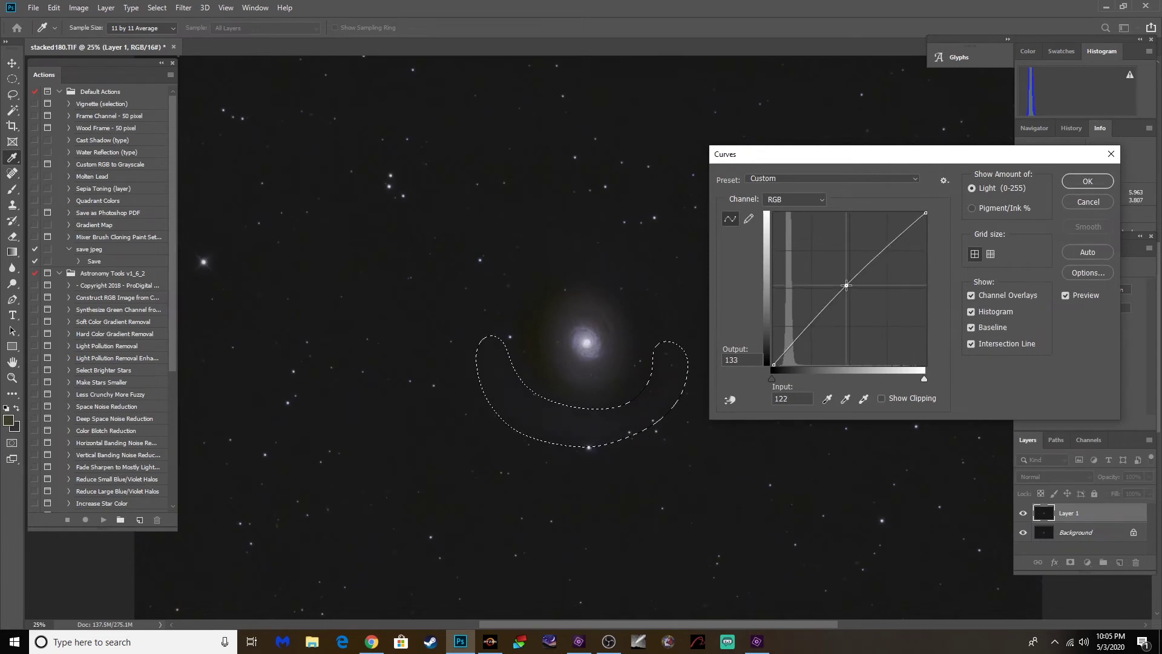
pyautogui.click(1085, 183)
pyautogui.click(696, 317)
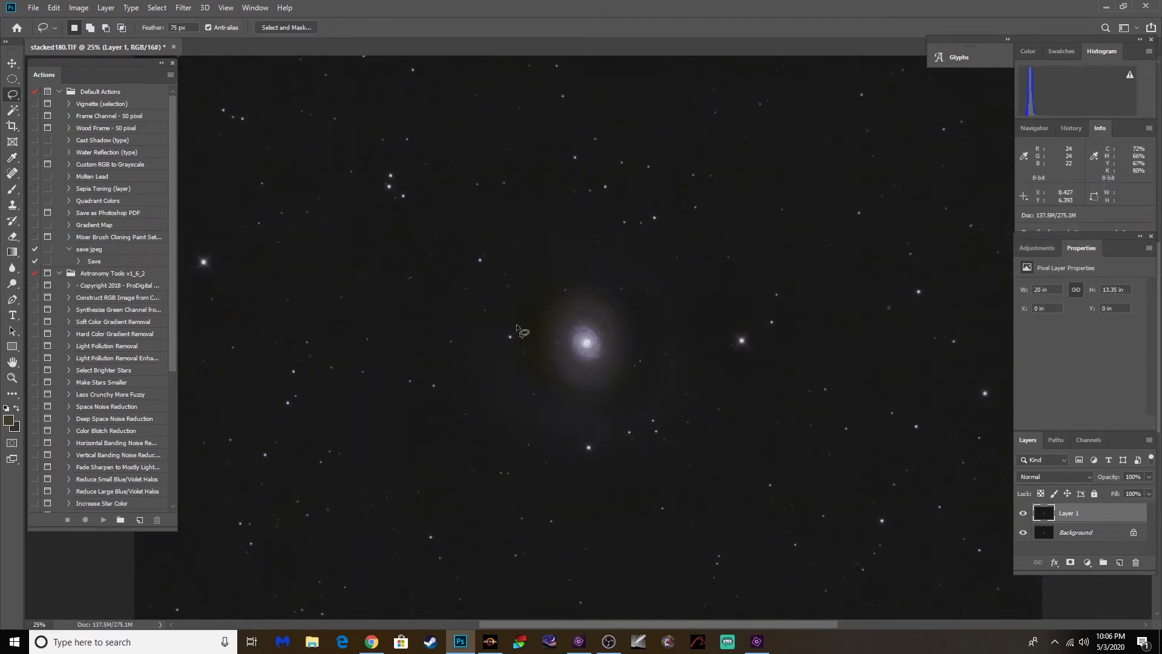
pyautogui.moveTo(524, 331)
pyautogui.mouseDown()
pyautogui.moveTo(489, 337)
pyautogui.moveTo(493, 284)
pyautogui.moveTo(545, 232)
pyautogui.moveTo(635, 243)
pyautogui.moveTo(675, 270)
pyautogui.moveTo(695, 343)
pyautogui.mouseUp()
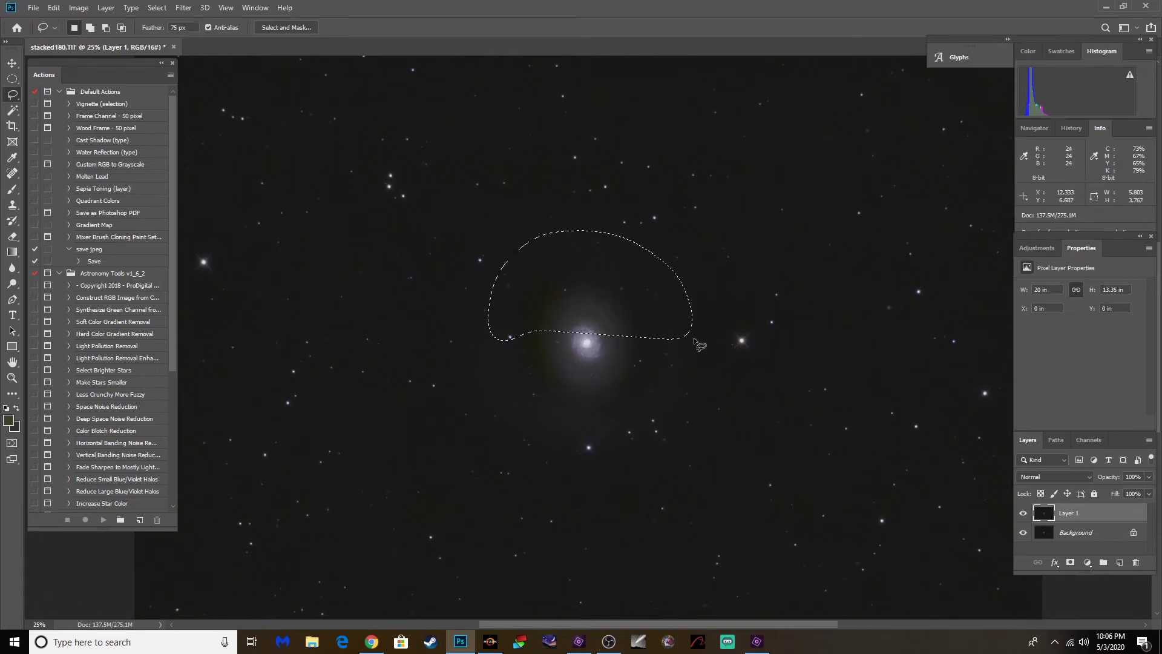
# Lasso an arch above the core, lift its curve midpoint from 119 to 133, then deselect.
pyautogui.click(540, 287)
pyautogui.moveTo(521, 331)
pyautogui.mouseDown()
pyautogui.moveTo(500, 350)
pyautogui.moveTo(477, 330)
pyautogui.moveTo(492, 295)
pyautogui.moveTo(545, 239)
pyautogui.moveTo(593, 233)
pyautogui.moveTo(674, 281)
pyautogui.moveTo(689, 346)
pyautogui.moveTo(662, 347)
pyautogui.moveTo(628, 281)
pyautogui.moveTo(590, 269)
pyautogui.moveTo(543, 273)
pyautogui.moveTo(511, 353)
pyautogui.mouseUp()
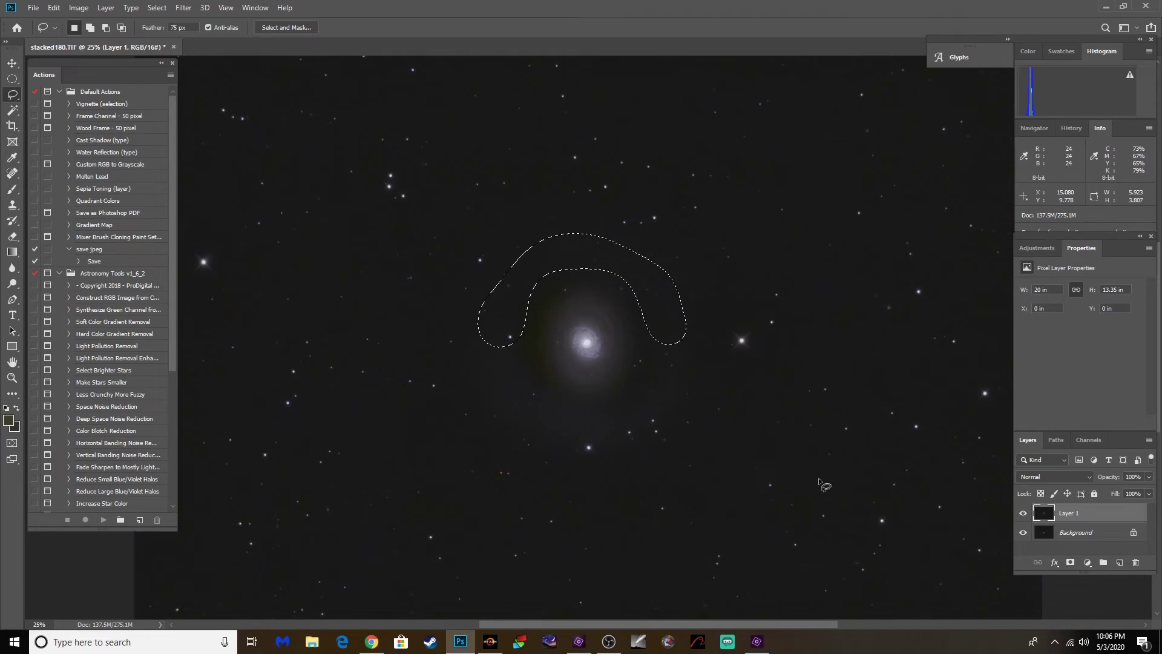
pyautogui.hotkey('ctrl', 'm')
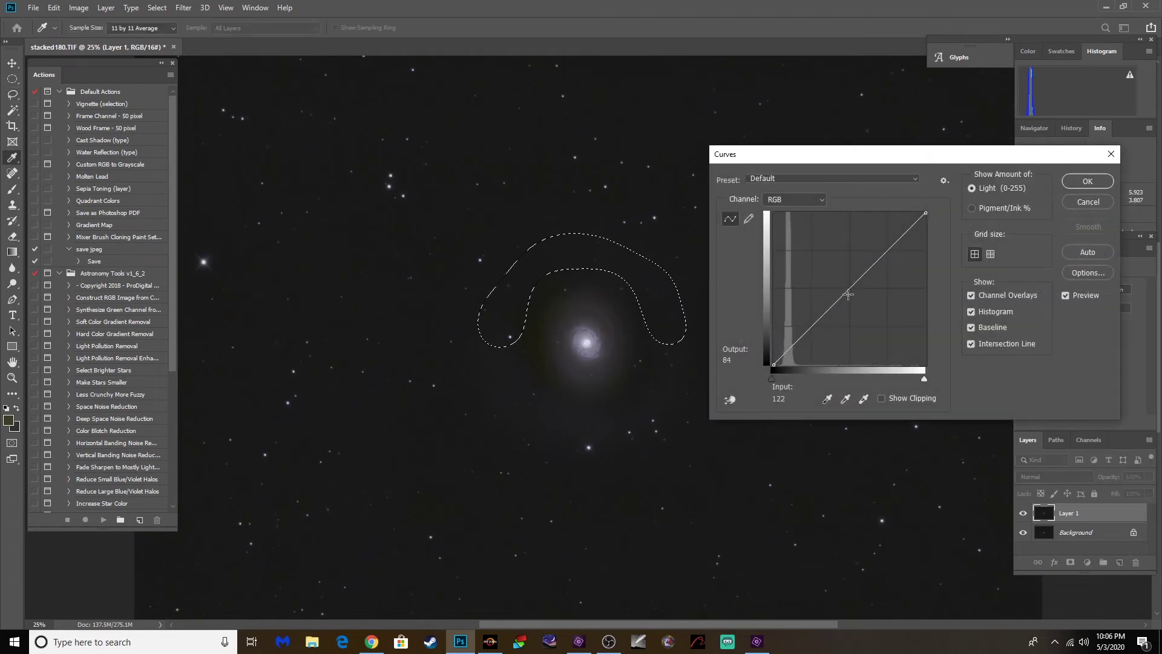
pyautogui.moveTo(848, 291); pyautogui.dragTo(845, 285)
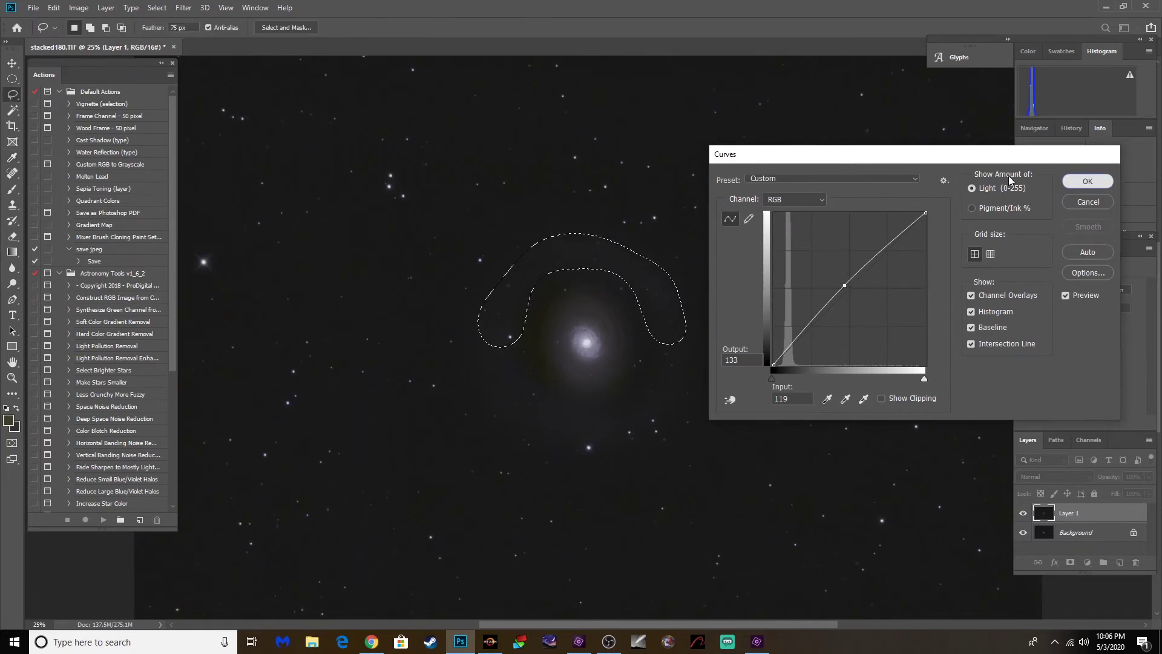
pyautogui.press('Return')
pyautogui.hotkey('ctrl', 'd')
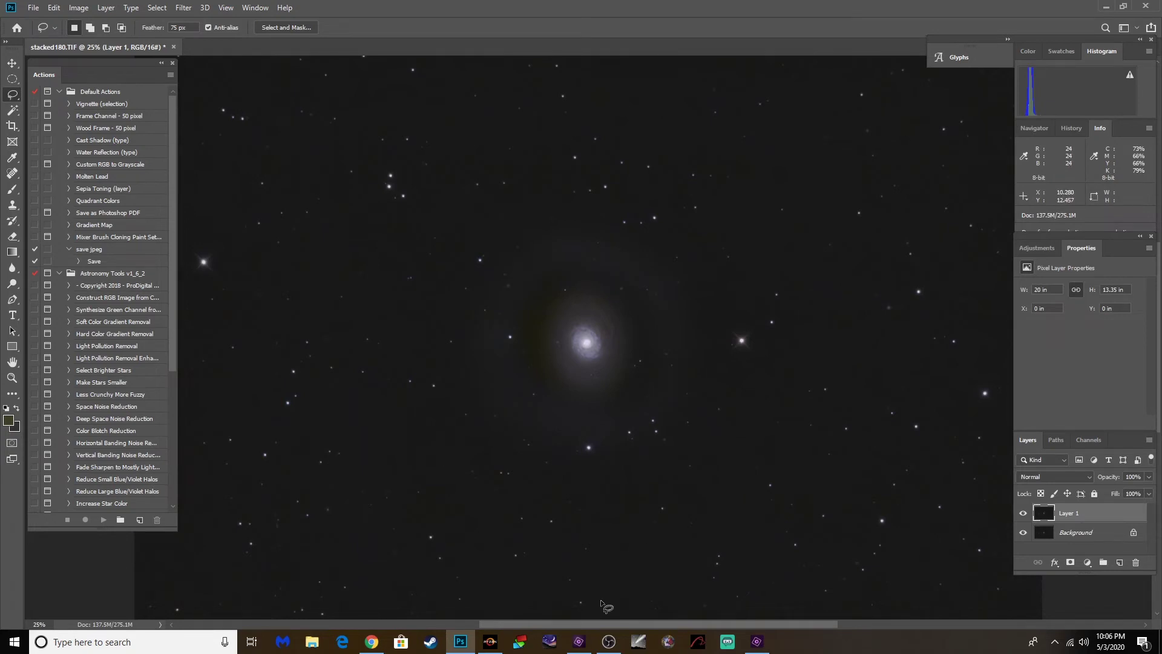
# Zoom out and in on stacked180 to check the brightened halo, ending at 25%.
pyautogui.hotkey('ctrl', '-')
pyautogui.hotkey('ctrl', '-')
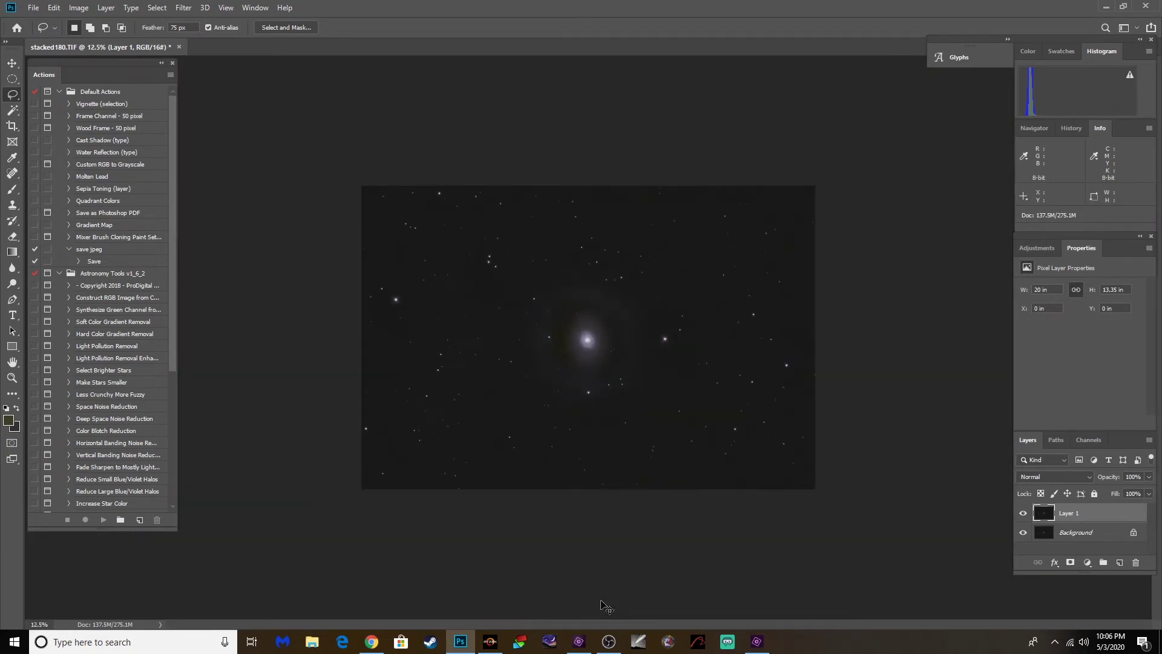
pyautogui.hotkey('ctrl', '+')
pyautogui.hotkey('ctrl', '+')
pyautogui.hotkey('ctrl', '+')
pyautogui.hotkey('ctrl', '+')
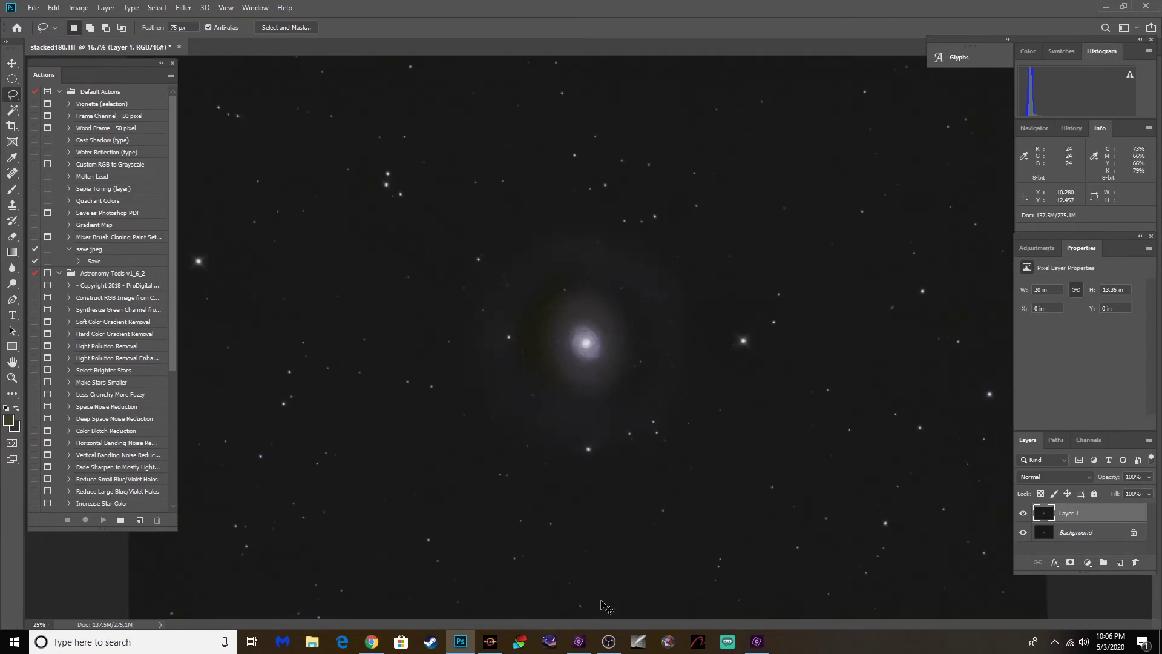
pyautogui.hotkey('ctrl', '-')
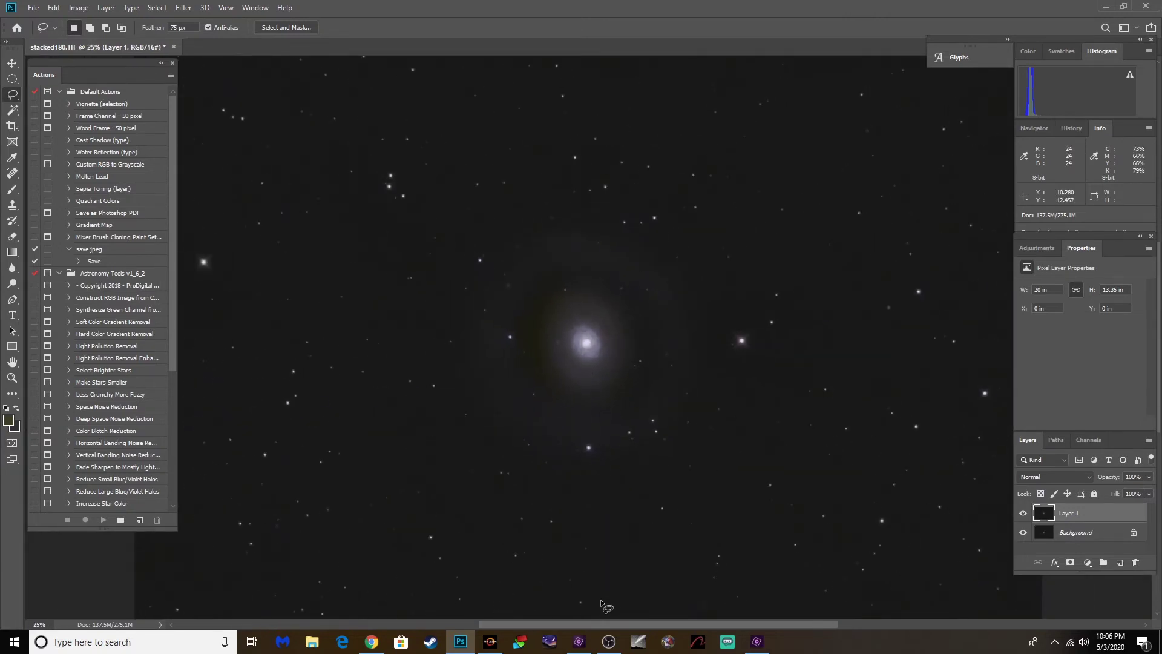
pyautogui.hotkey('ctrl', '-')
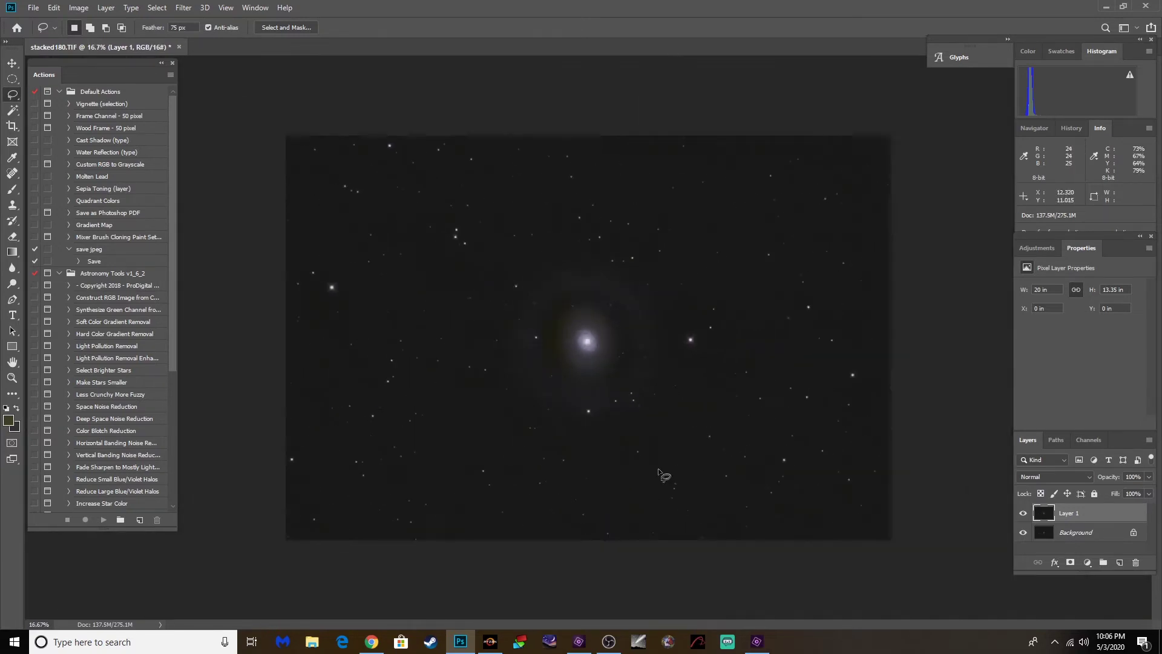
pyautogui.hotkey('ctrl', '+')
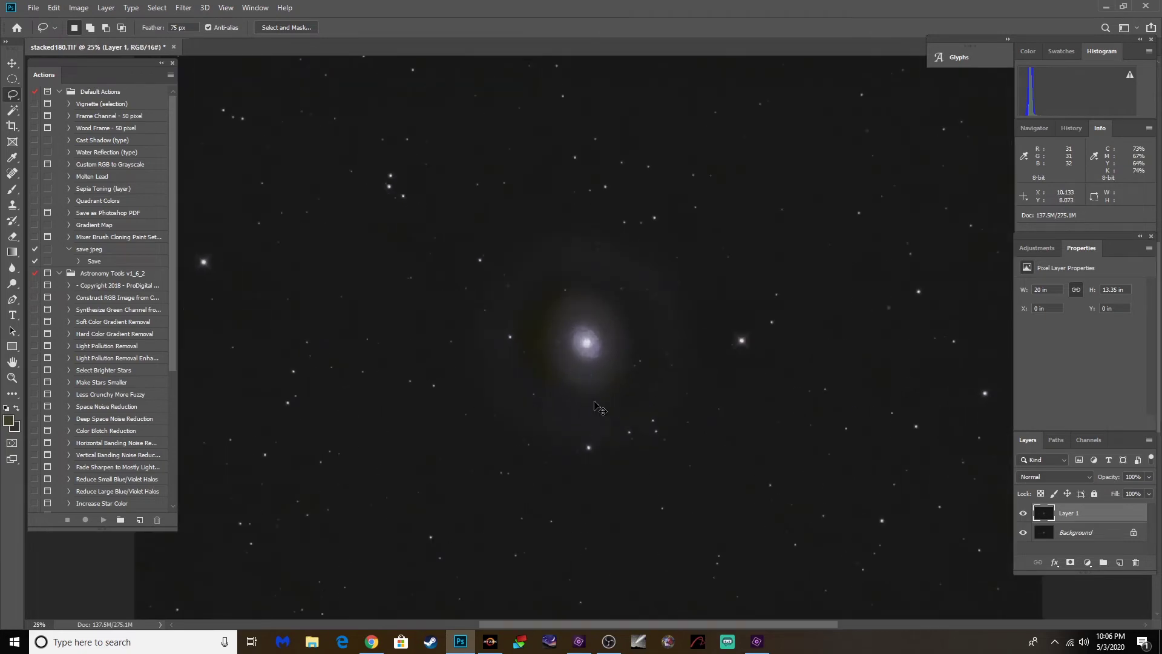
pyautogui.hotkey('ctrl', '+')
pyautogui.hotkey('ctrl', '+')
pyautogui.hotkey('ctrl', '-')
pyautogui.hotkey('ctrl', '-')
pyautogui.hotkey('ctrl', '-')
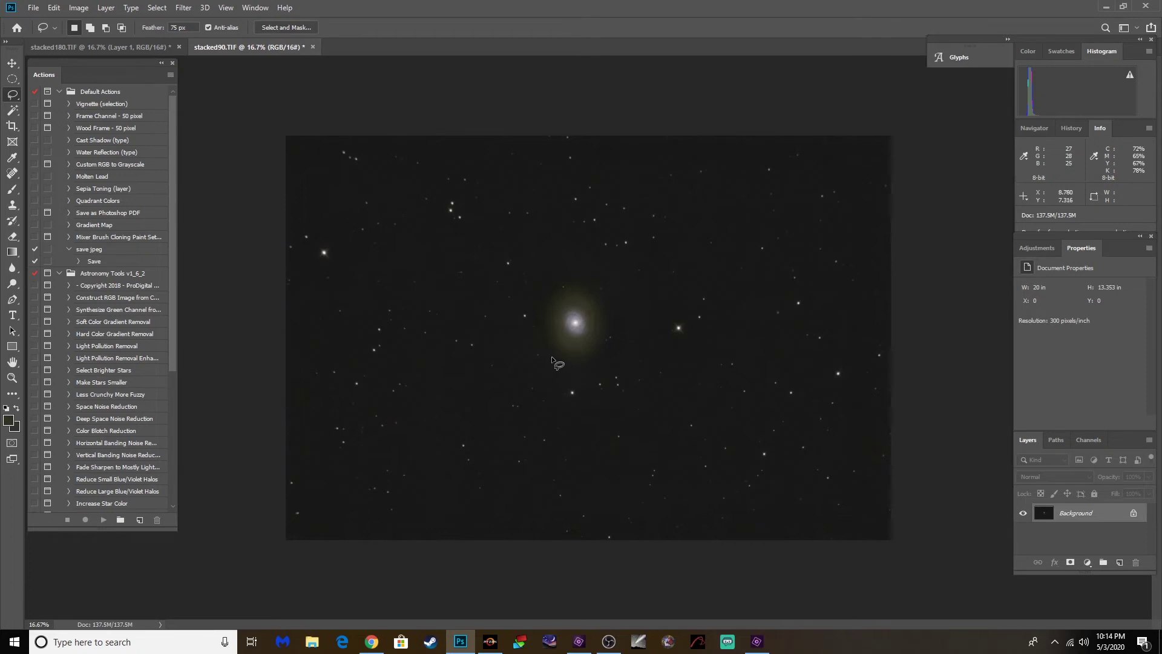
# Compare the galaxy cores by switching between the stacked90.TIF and stacked180.TIF tabs at 50%.
pyautogui.hotkey('ctrl', '+')
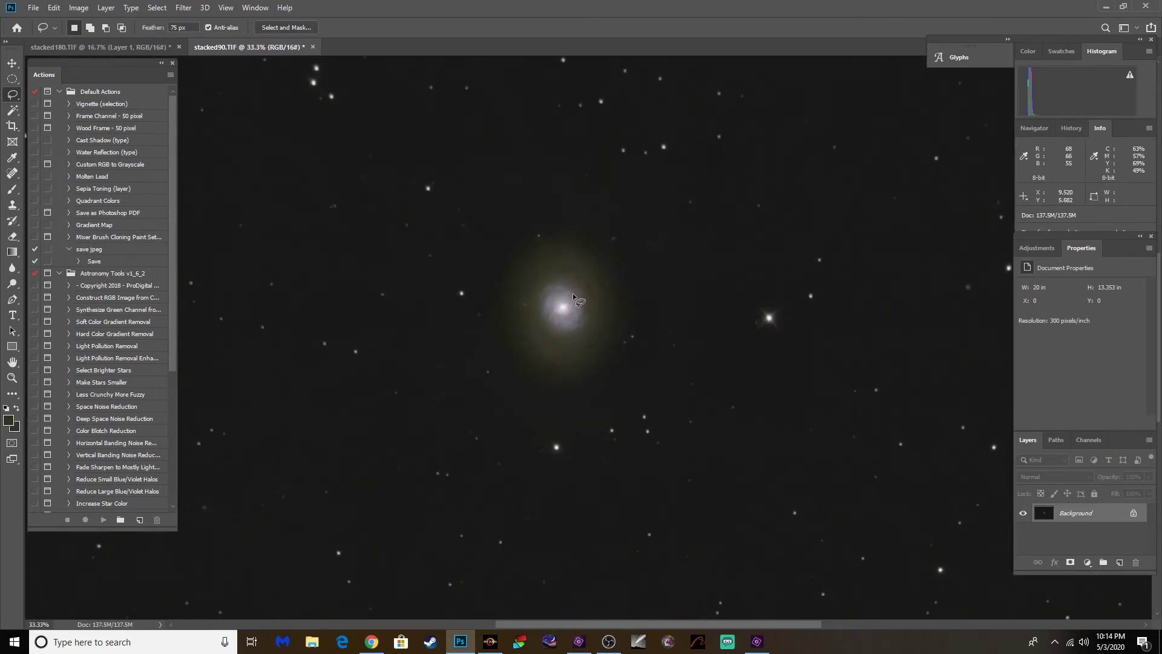
pyautogui.click(121, 46)
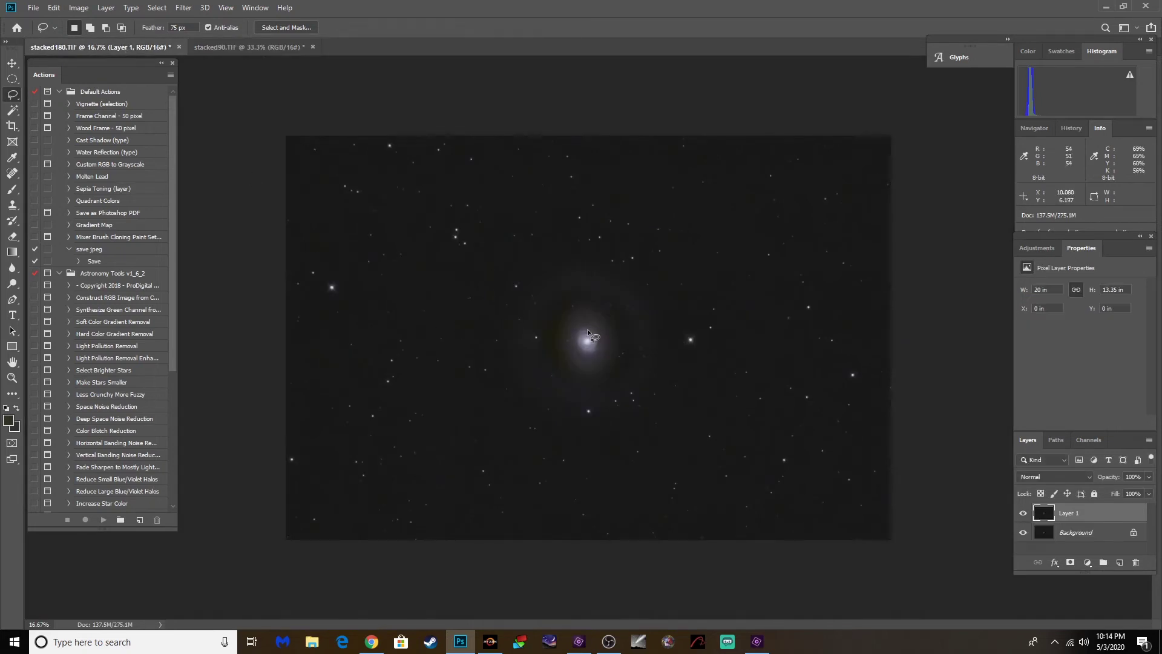
pyautogui.hotkey('ctrl', '+')
pyautogui.hotkey('ctrl', '+')
pyautogui.hotkey('ctrl', '+')
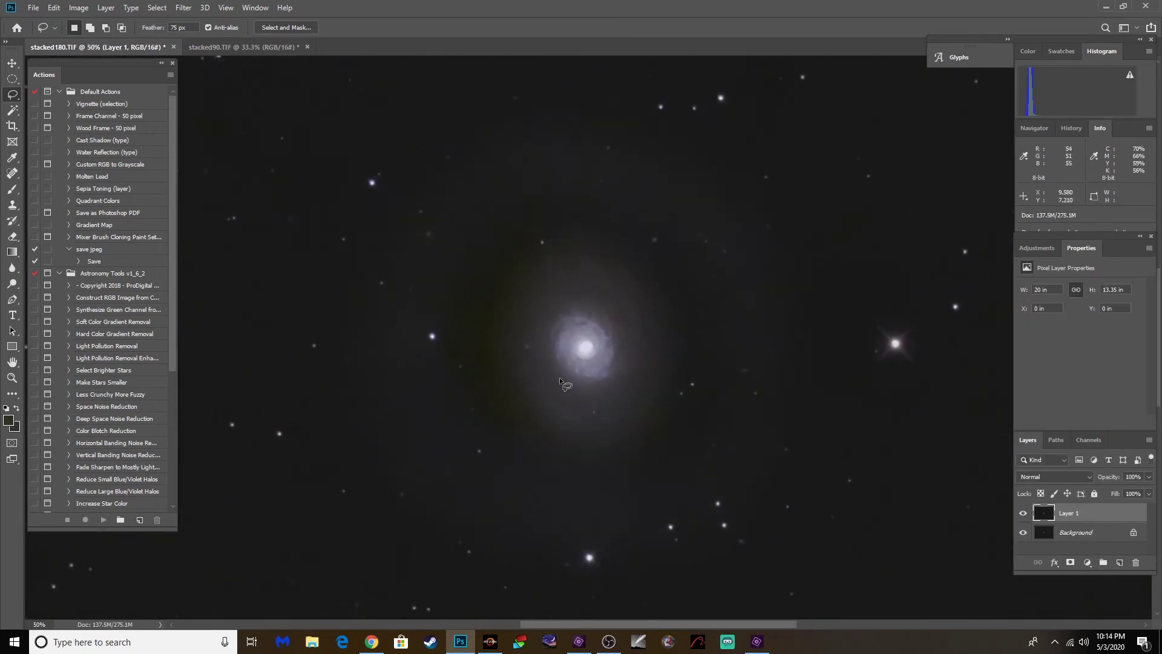
pyautogui.click(230, 48)
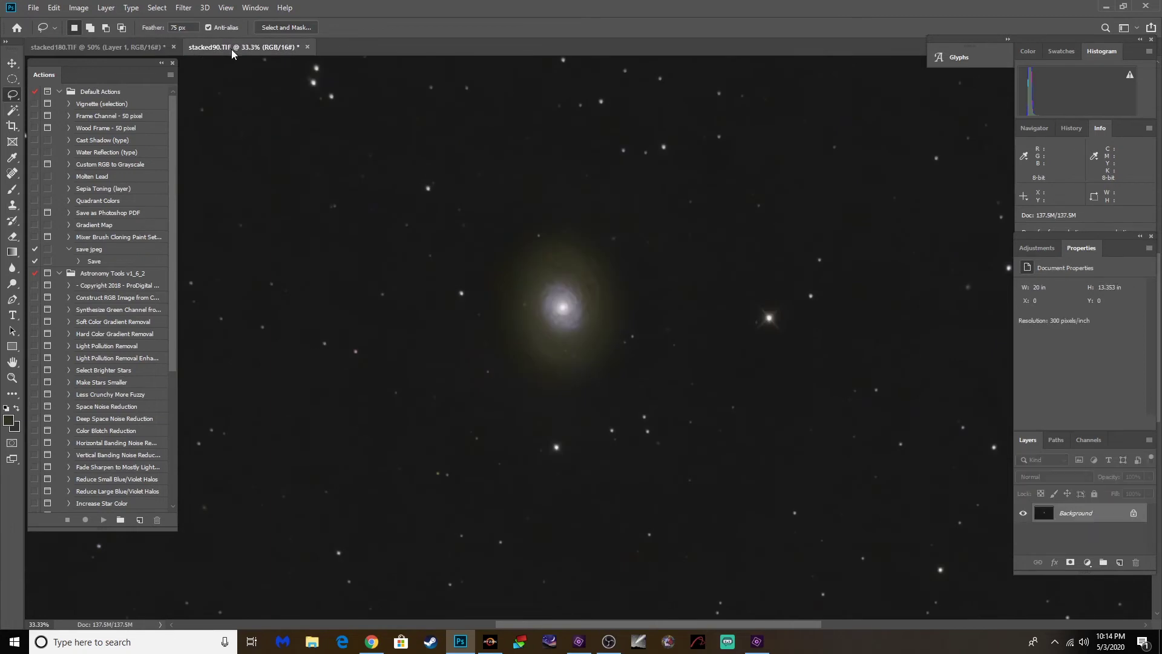
pyautogui.click(90, 42)
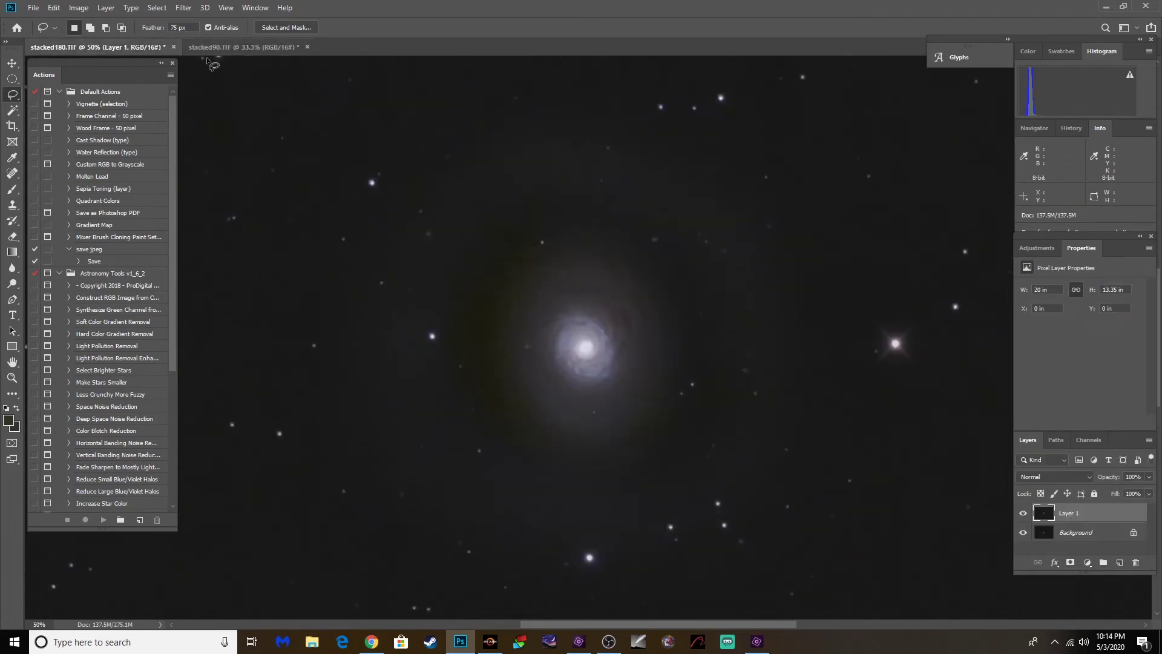
pyautogui.click(244, 48)
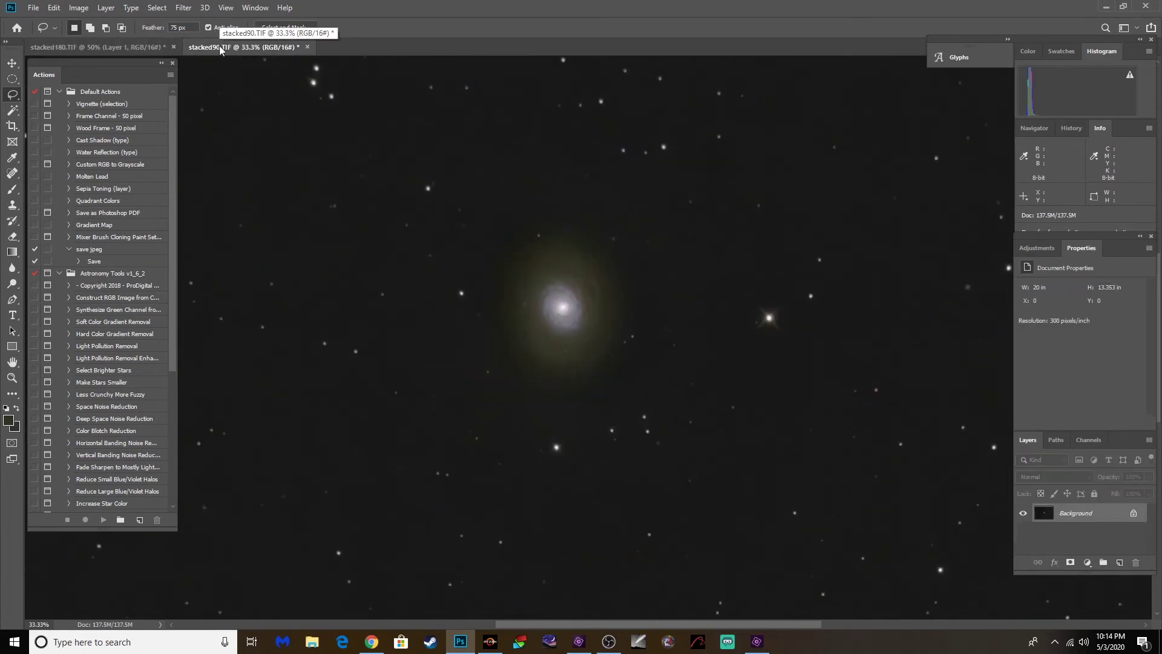
# Float stacked90 and stacked180 in separate windows and move the Actions panel to the bottom.
pyautogui.moveTo(323, 86); pyautogui.dragTo(686, 191)
pyautogui.click(137, 48)
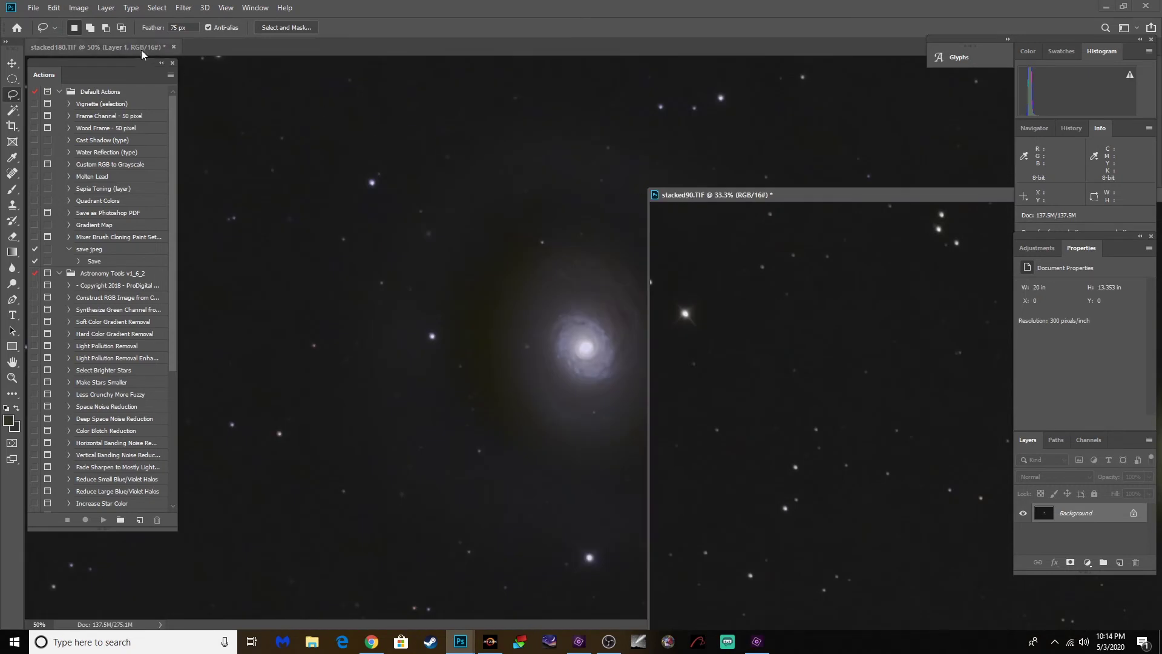
pyautogui.moveTo(135, 45); pyautogui.dragTo(107, 89)
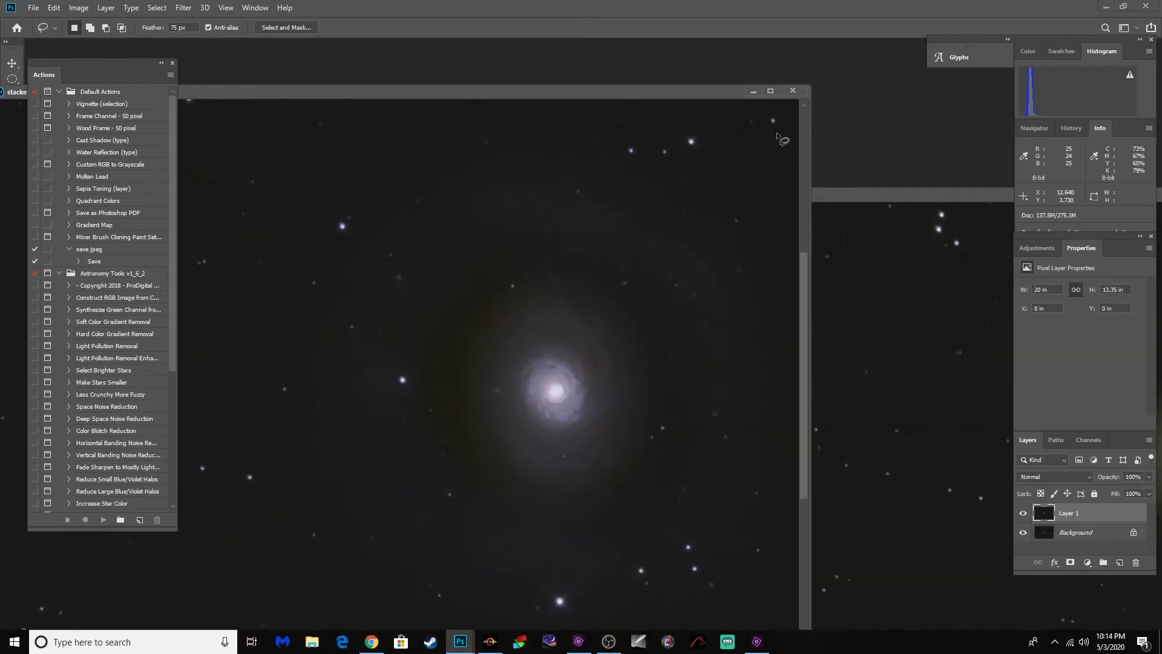
pyautogui.scroll(-5, 643, 341)
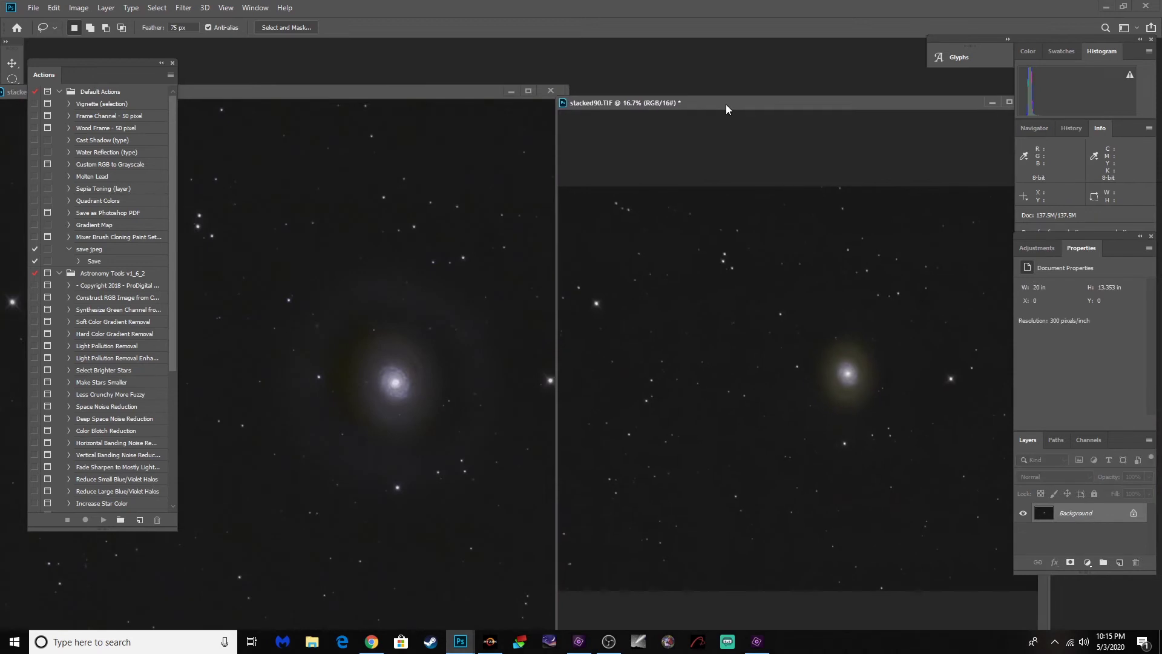
pyautogui.moveTo(727, 109); pyautogui.dragTo(734, 116)
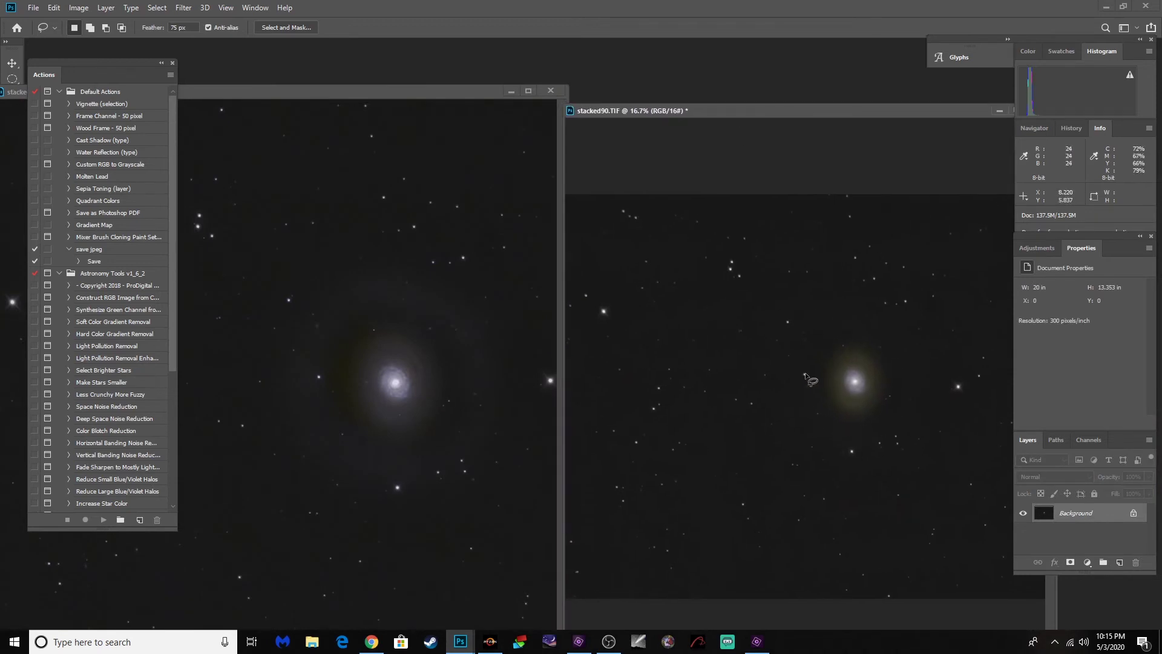
pyautogui.moveTo(139, 60); pyautogui.dragTo(140, 605)
pyautogui.moveTo(169, 93); pyautogui.dragTo(136, 111)
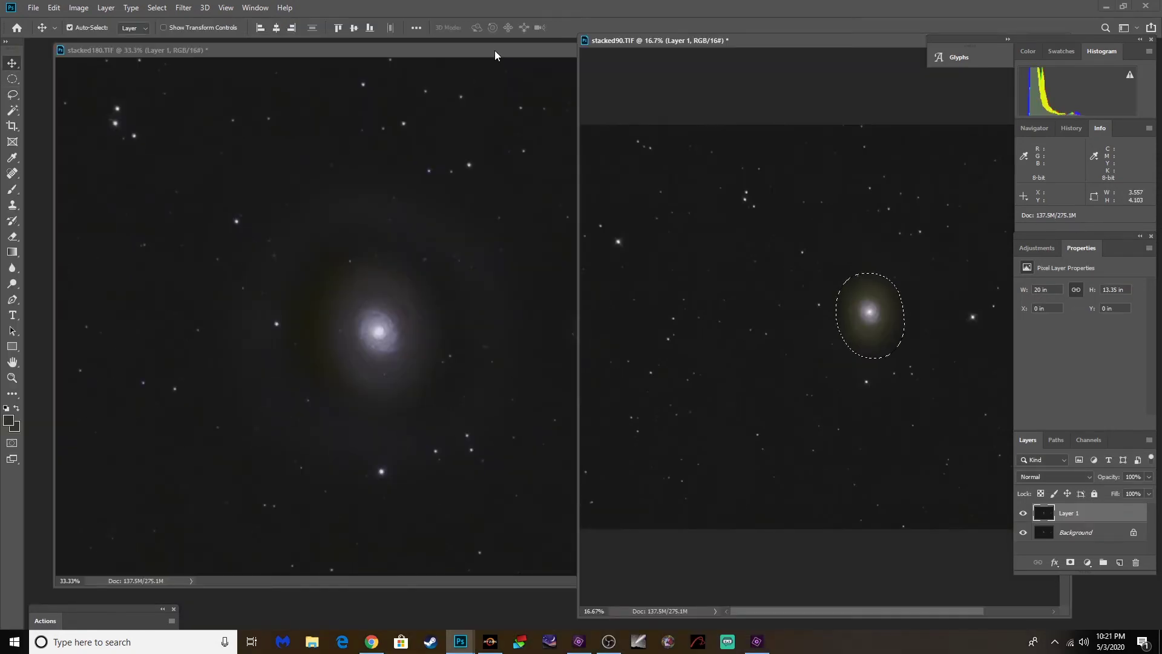
pyautogui.moveTo(483, 31); pyautogui.dragTo(451, 56)
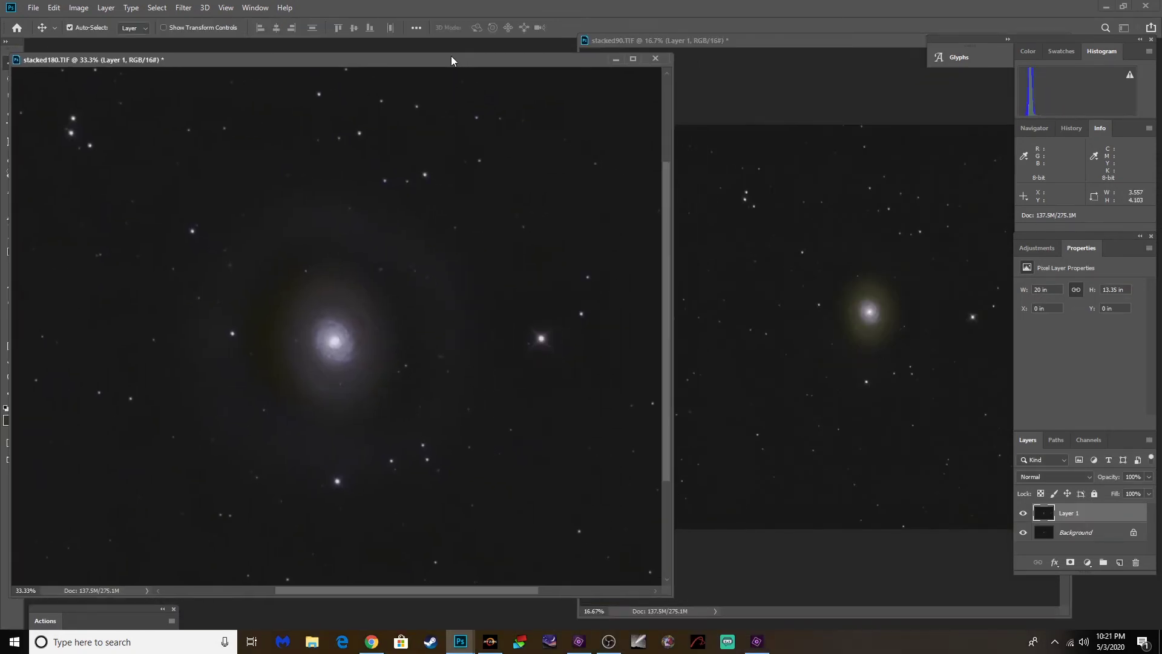
# Arrange stacked180 at 25% beside stacked90, pick the Move tool, and drag stacked90's core across.
pyautogui.click(725, 40)
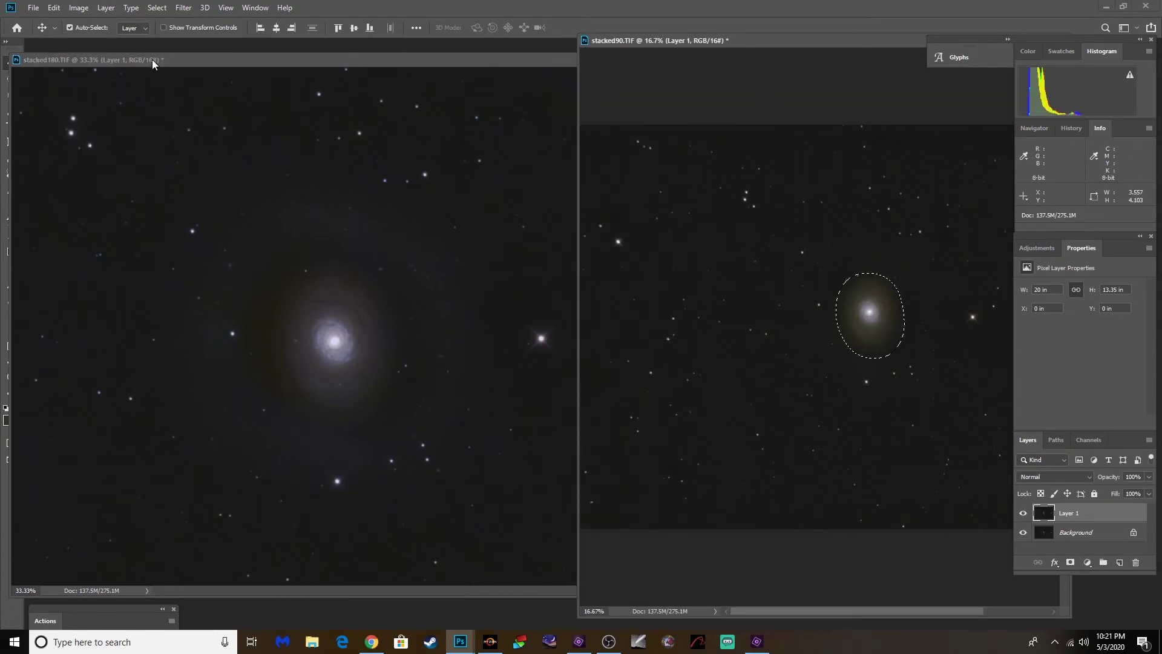
pyautogui.moveTo(151, 59); pyautogui.dragTo(184, 57)
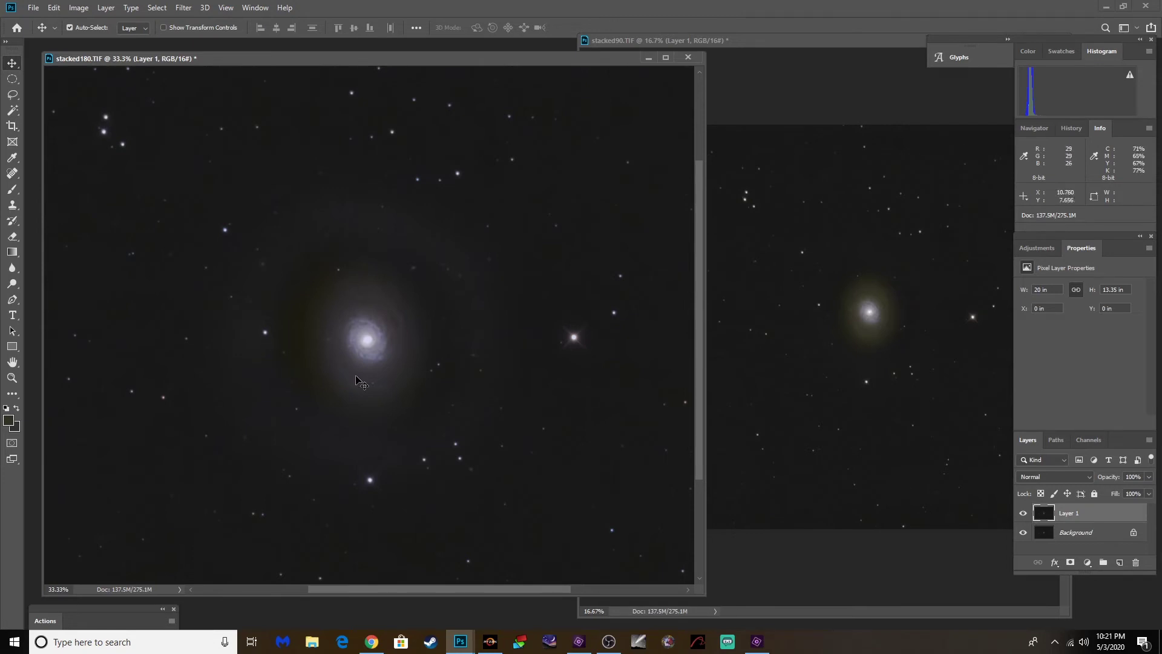
pyautogui.hotkey('ctrl', '-')
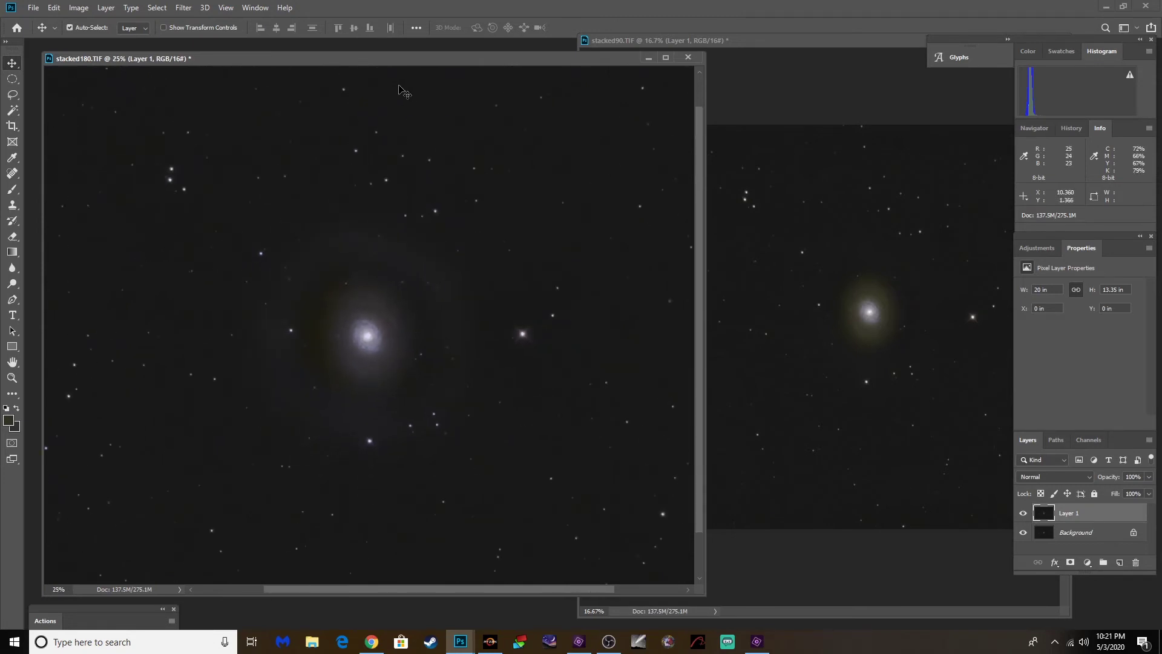
pyautogui.moveTo(435, 59)
pyautogui.mouseDown()
pyautogui.moveTo(423, 67)
pyautogui.moveTo(435, 67)
pyautogui.mouseUp()
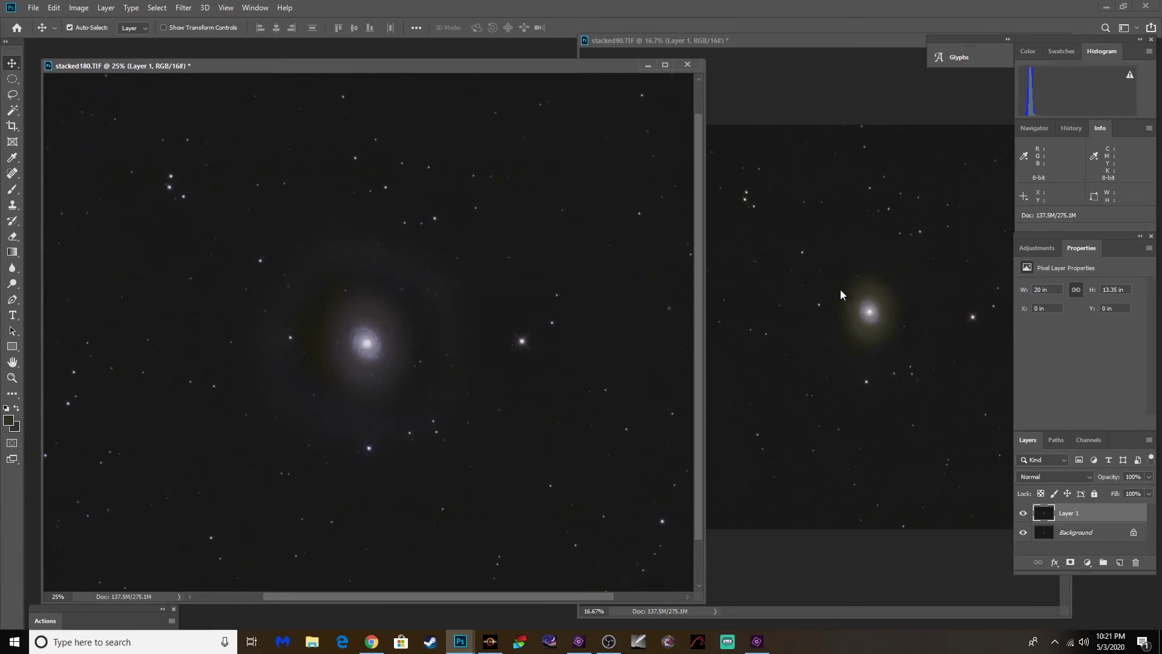
pyautogui.moveTo(242, 65); pyautogui.dragTo(248, 59)
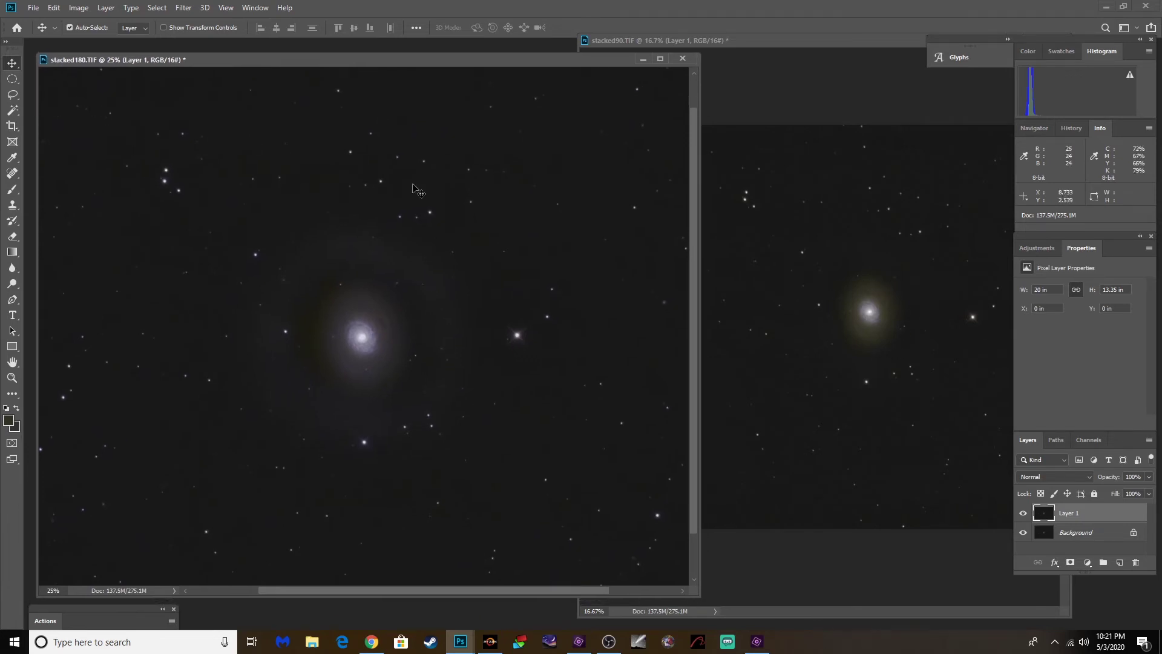
pyautogui.click(743, 54)
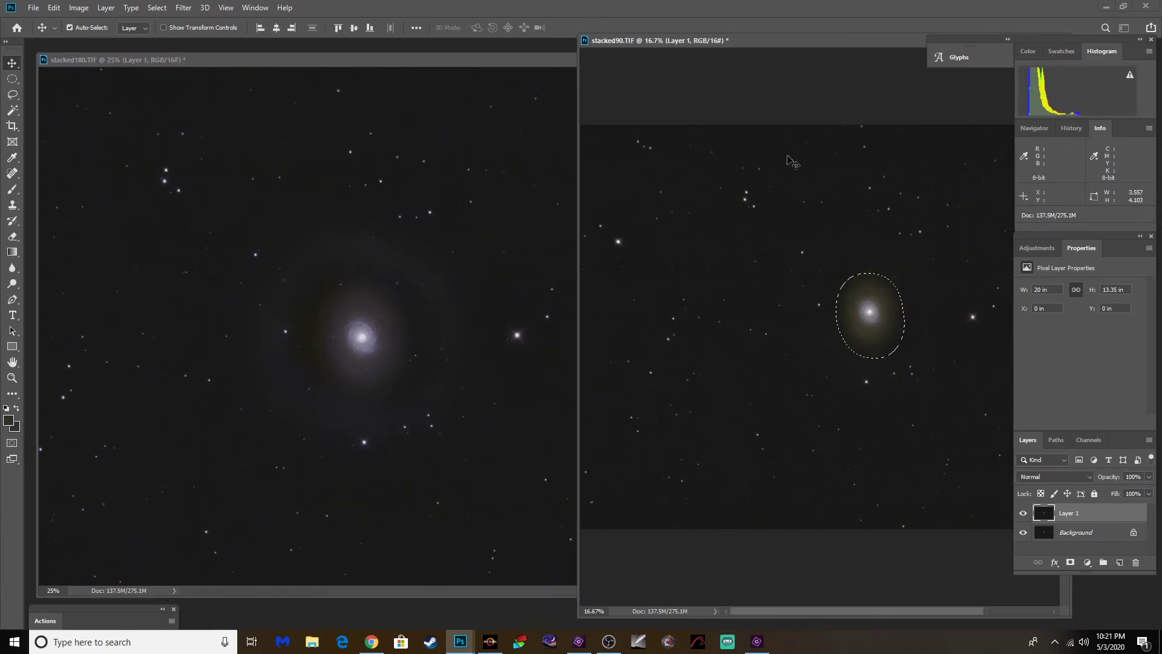
pyautogui.click(14, 97)
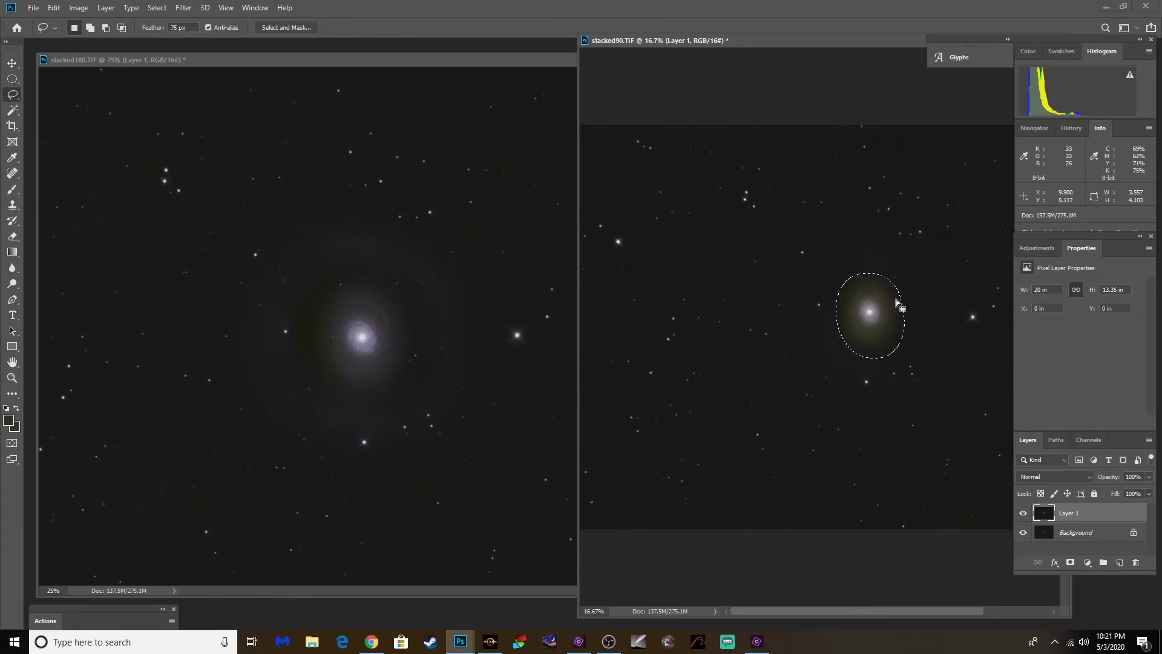
pyautogui.click(113, 54)
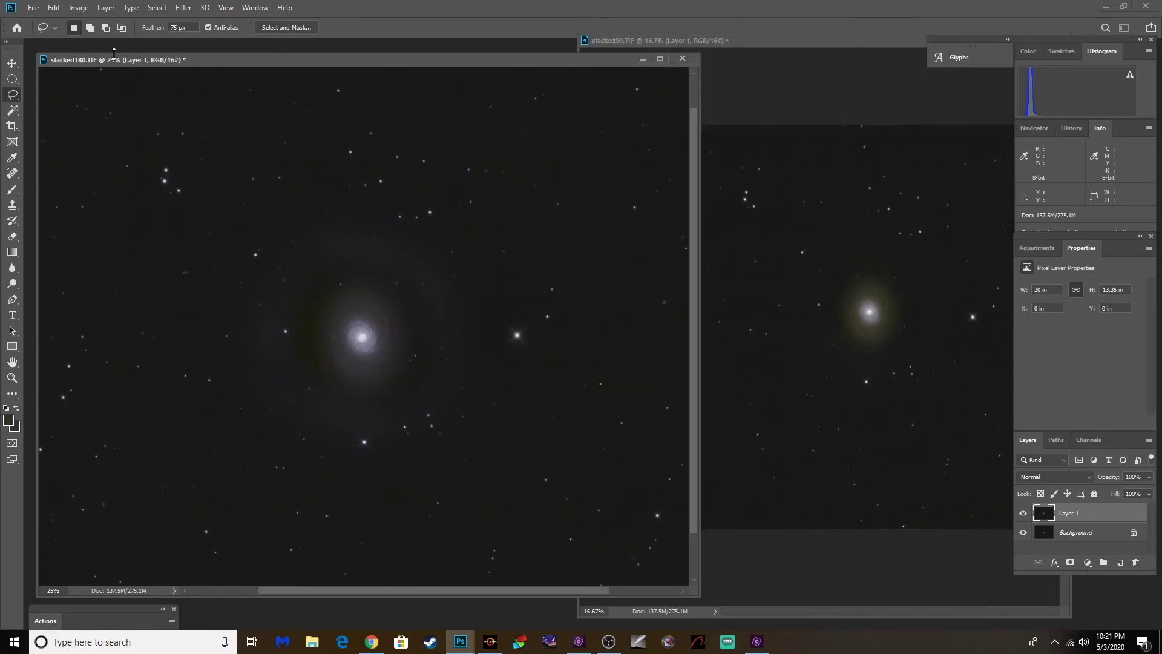
pyautogui.click(12, 64)
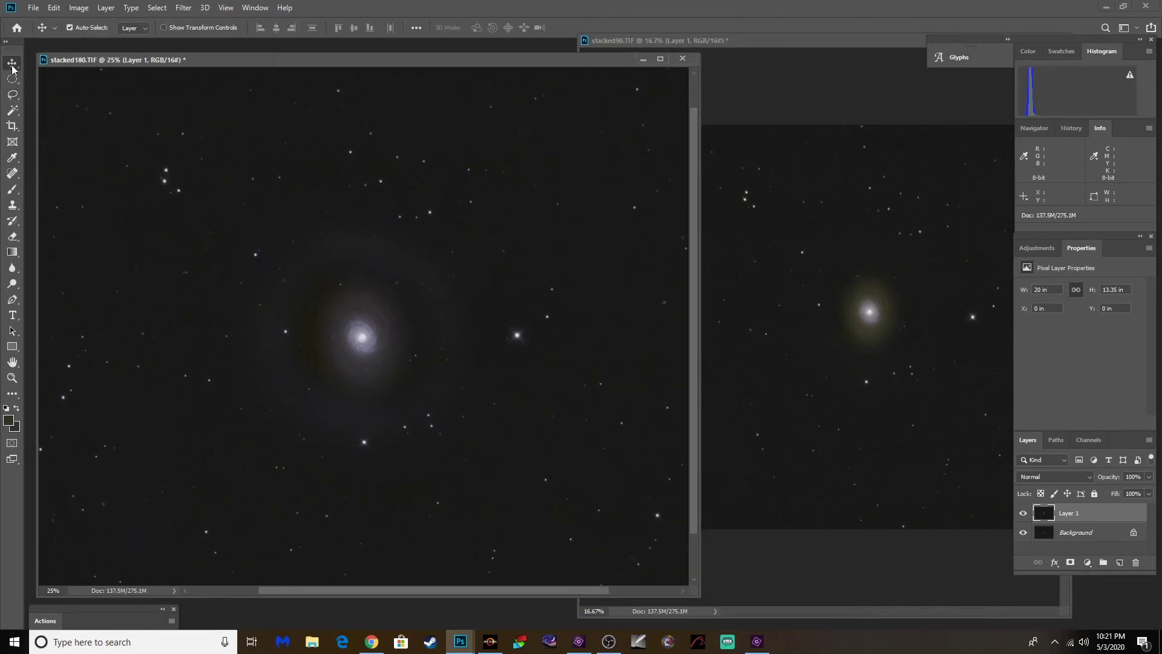
pyautogui.moveTo(511, 59); pyautogui.dragTo(504, 50)
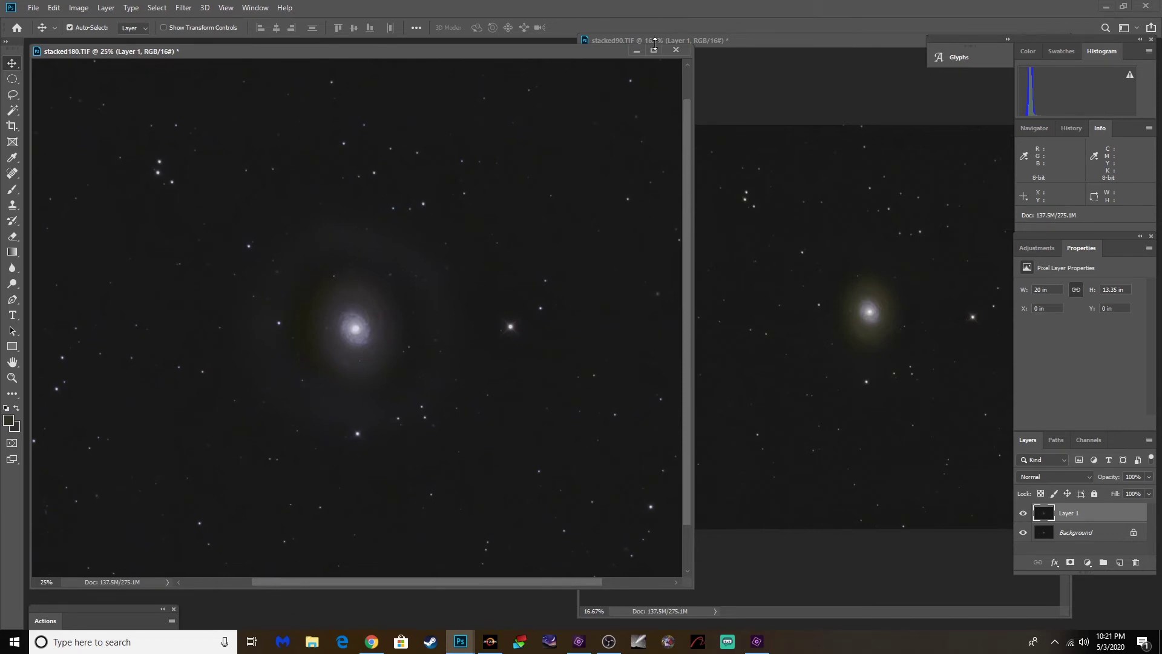
pyautogui.moveTo(655, 44); pyautogui.dragTo(683, 66)
# Drop stacked90's core into stacked180, align it at lowered opacity, then restore 100% opacity.
pyautogui.moveTo(893, 346); pyautogui.dragTo(355, 328)
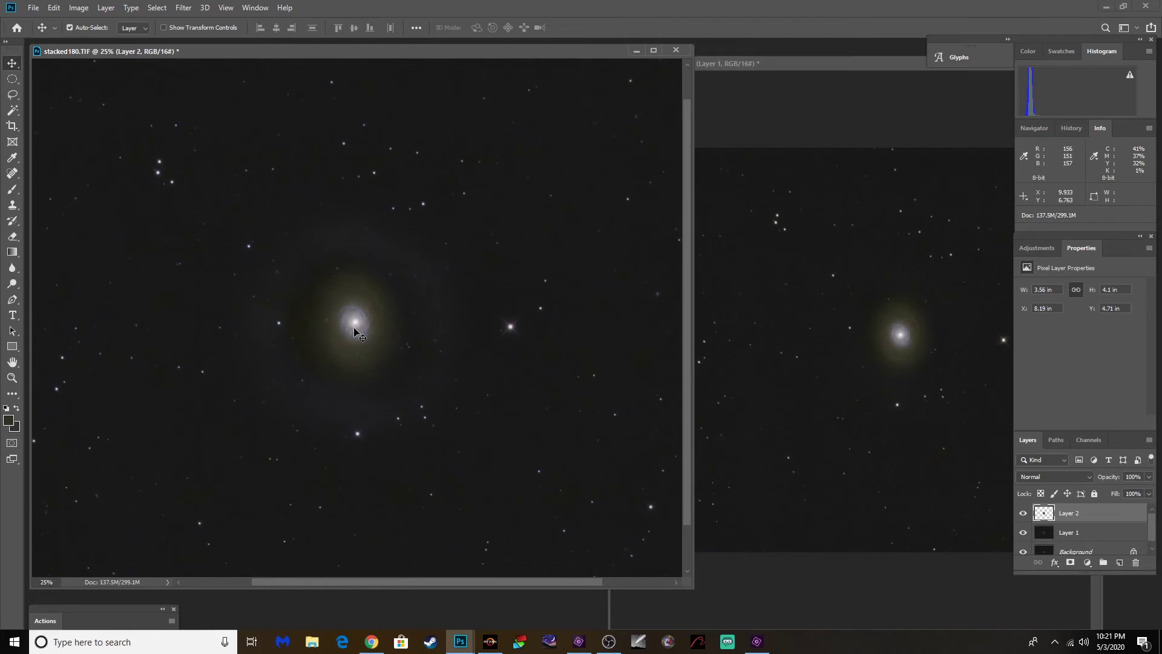
pyautogui.click(1149, 477)
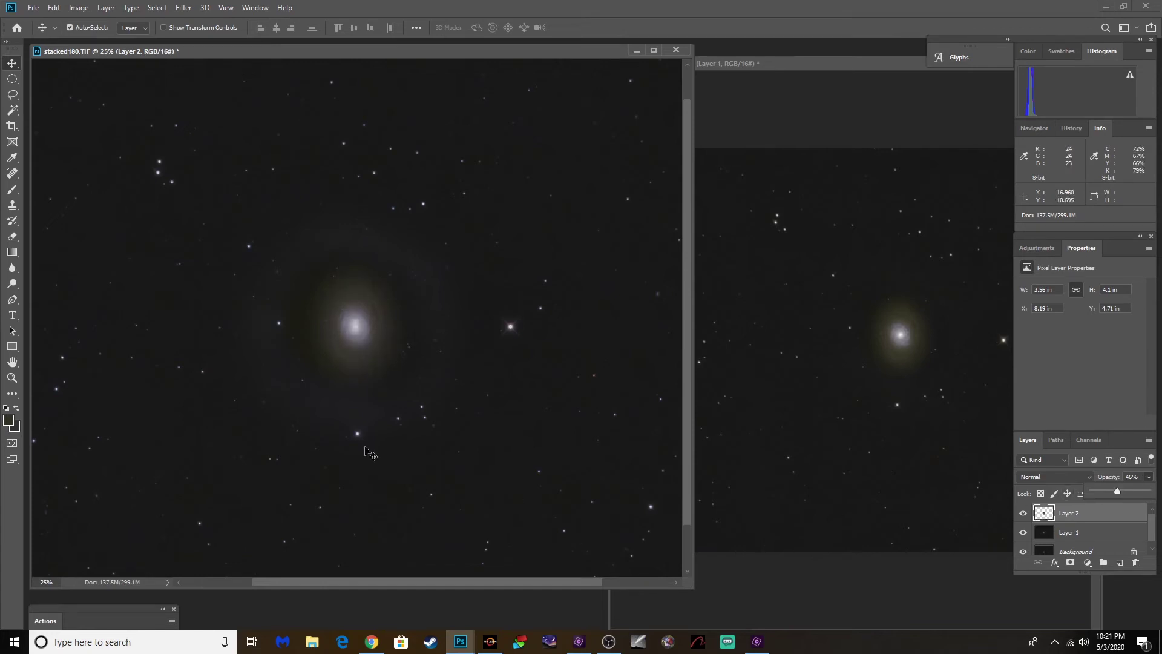
pyautogui.hotkey('ctrl', '+')
pyautogui.hotkey('ctrl', '+')
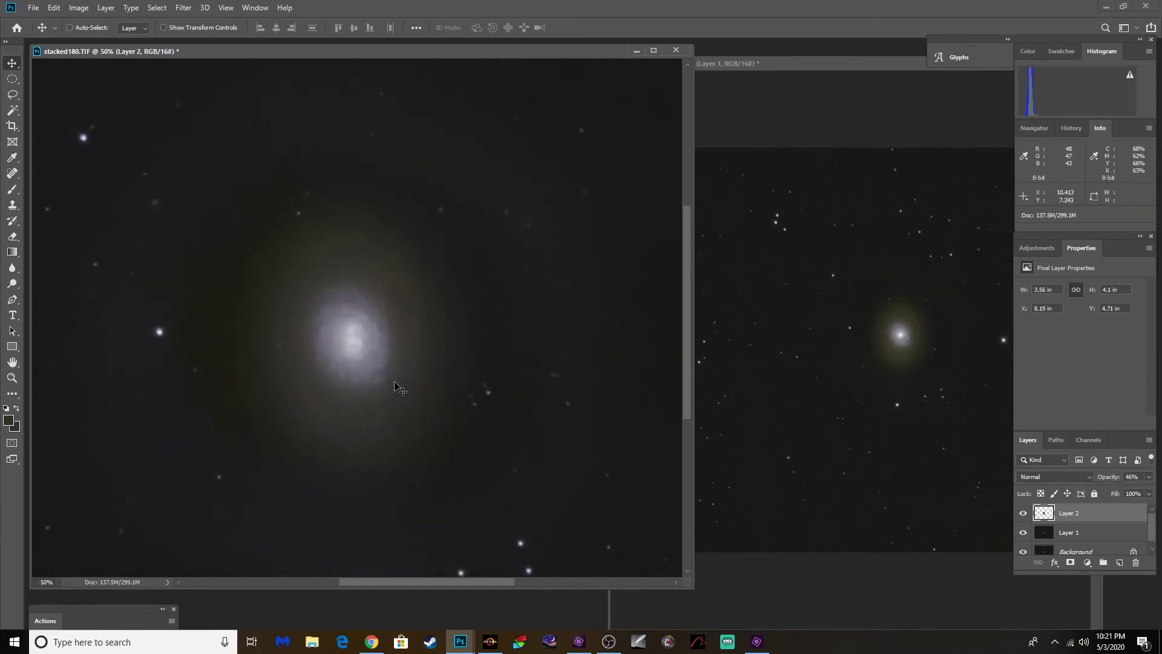
pyautogui.hotkey('ctrl', '+')
pyautogui.hotkey('ctrl', '-')
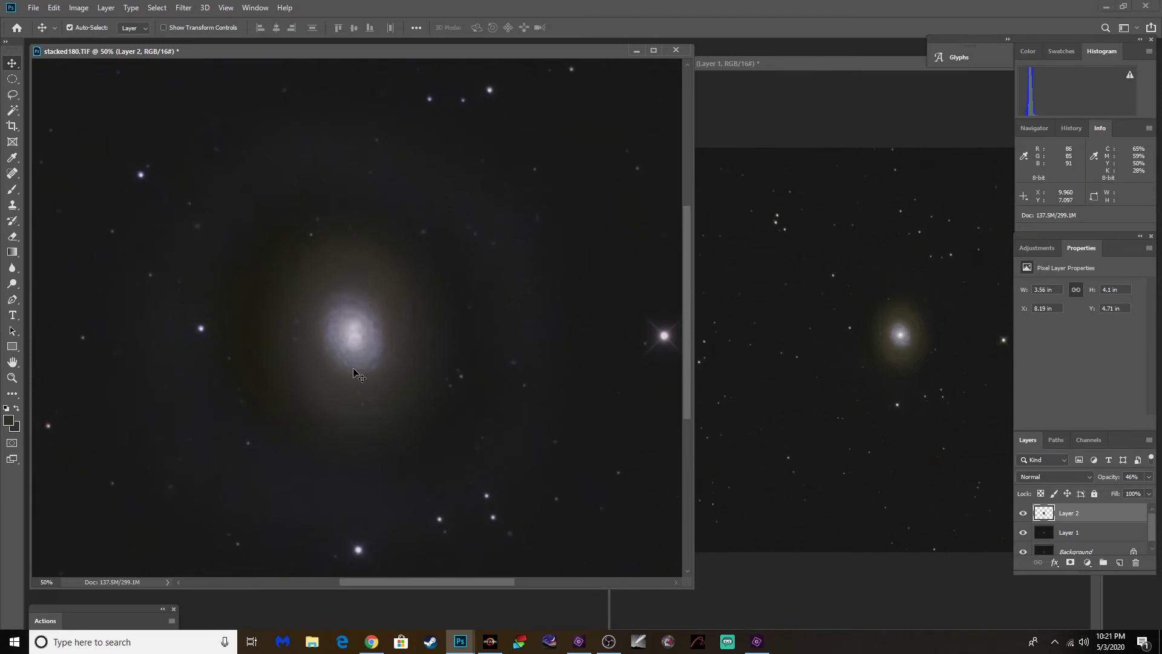
pyautogui.moveTo(354, 370); pyautogui.dragTo(353, 379)
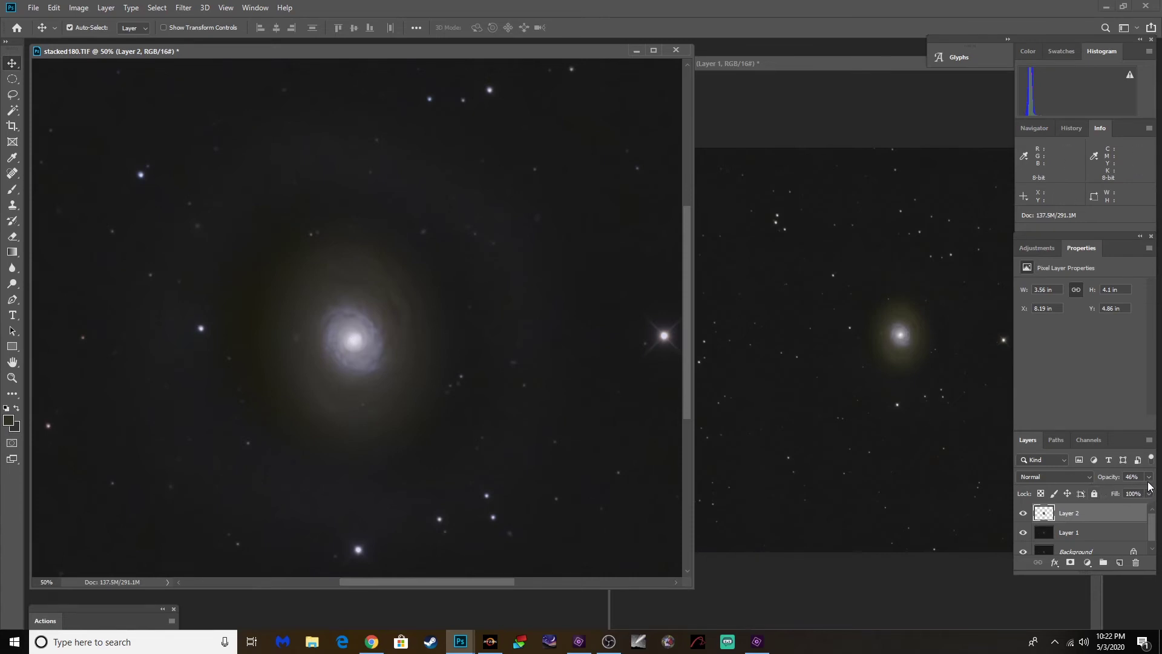
pyautogui.moveTo(1148, 482)
pyautogui.mouseDown()
pyautogui.moveTo(1160, 495)
pyautogui.moveTo(1056, 488)
pyautogui.moveTo(1139, 492)
pyautogui.mouseUp()
pyautogui.click(956, 410)
# Set stacked90 aside, zoom stacked180 to 33.3%, add a white mask to Layer 2, select Layer 1.
pyautogui.moveTo(809, 70); pyautogui.dragTo(508, 71)
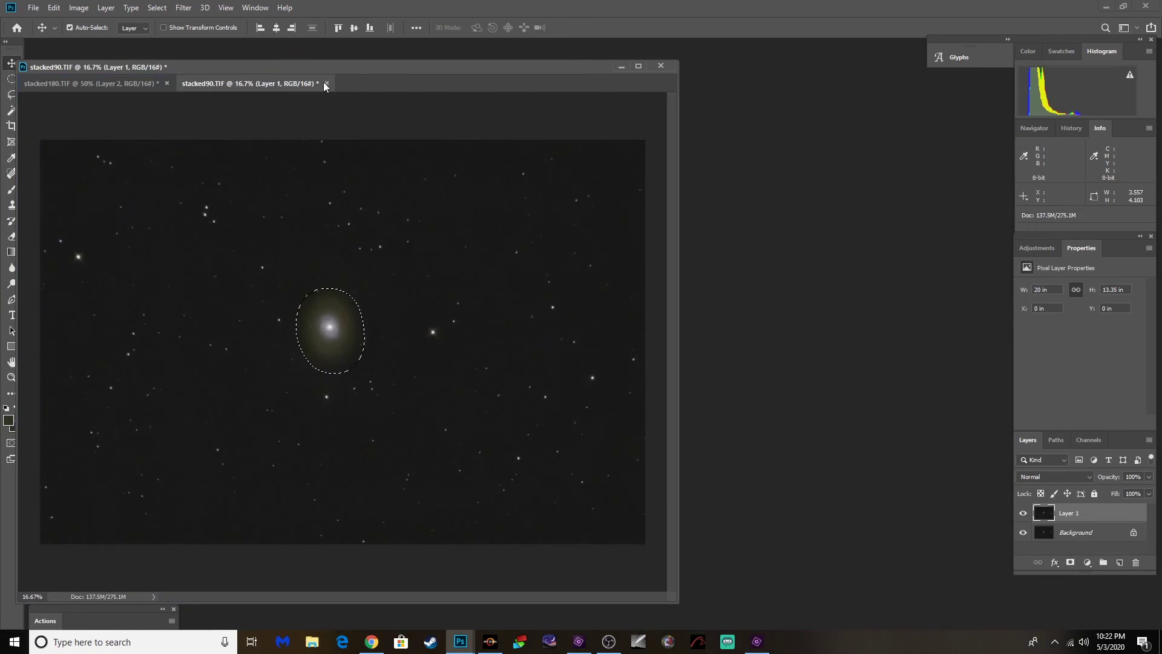
pyautogui.moveTo(309, 81); pyautogui.dragTo(401, 124)
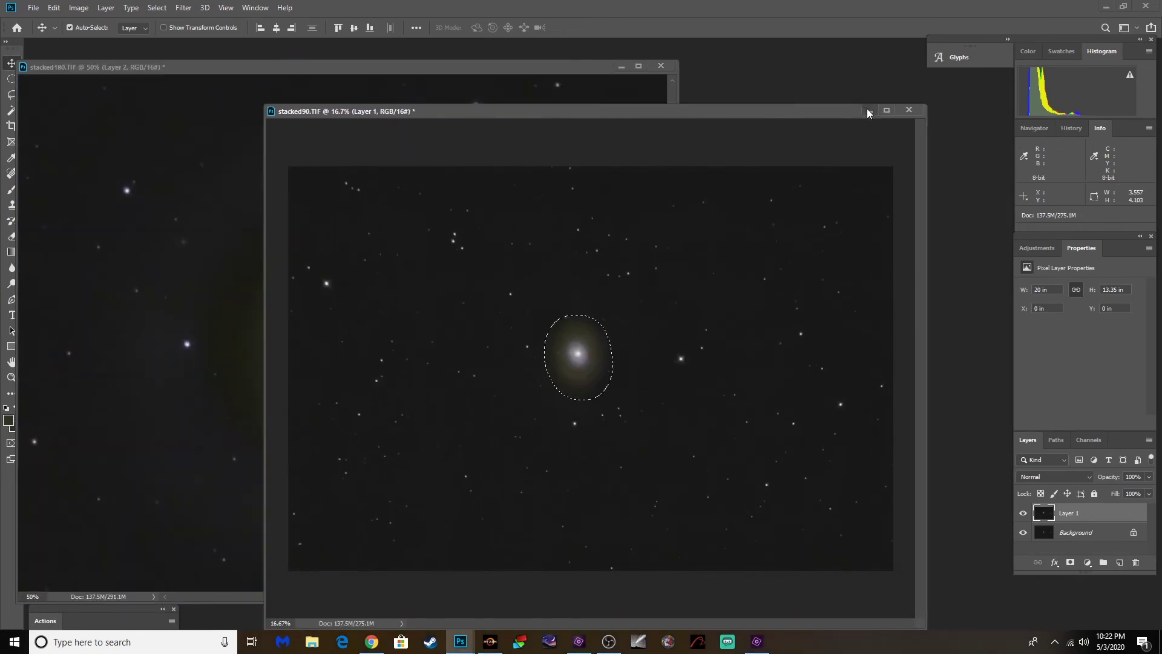
pyautogui.click(867, 108)
pyautogui.moveTo(461, 66); pyautogui.dragTo(637, 63)
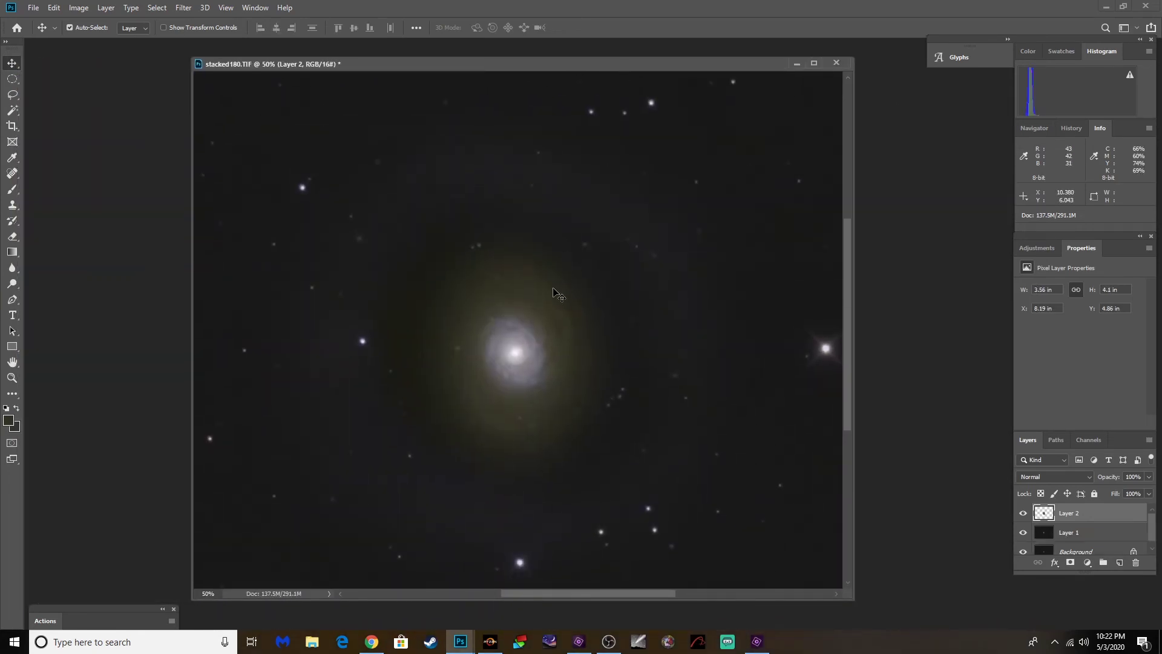
pyautogui.hotkey('ctrl', '-')
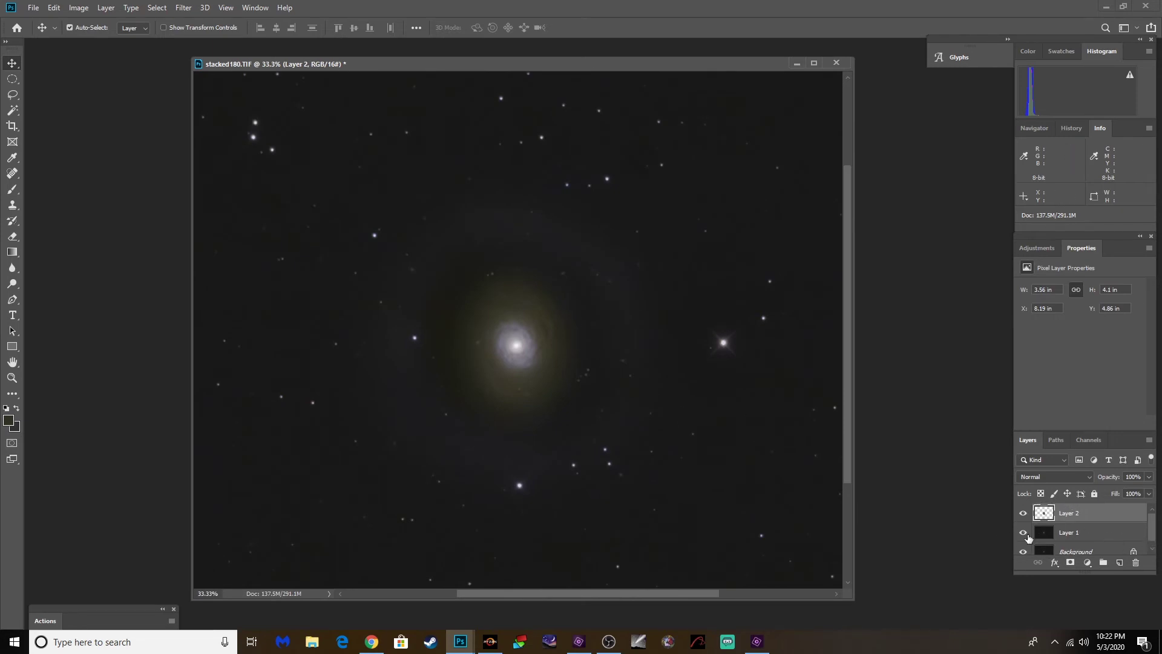
pyautogui.click(1070, 563)
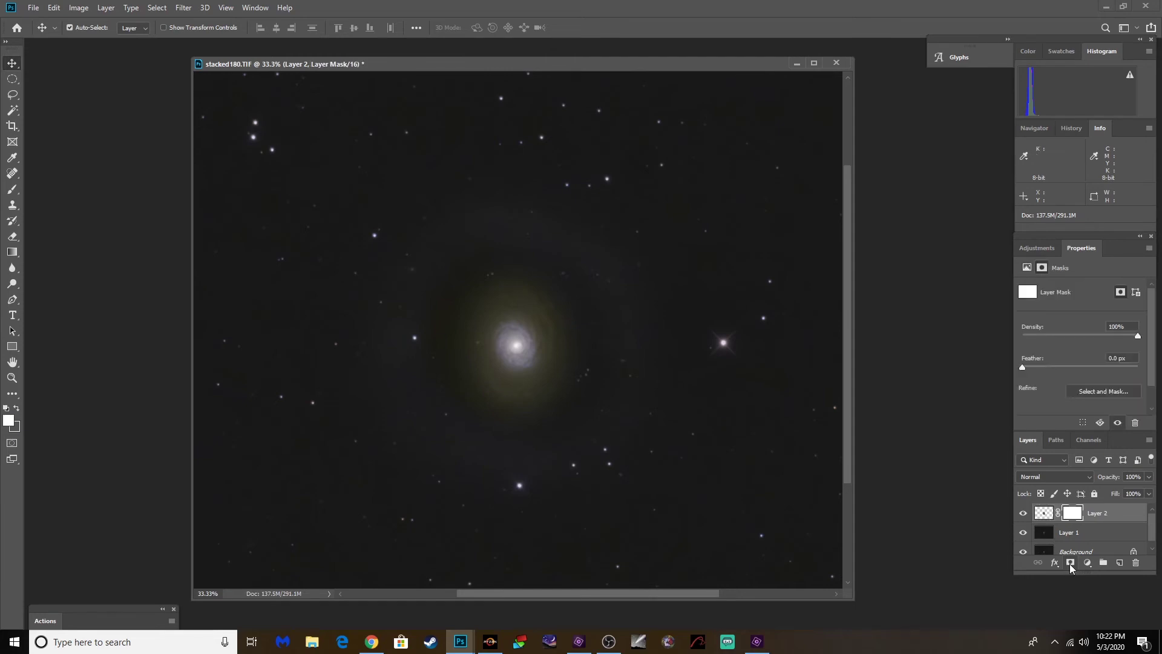
pyautogui.click(1044, 536)
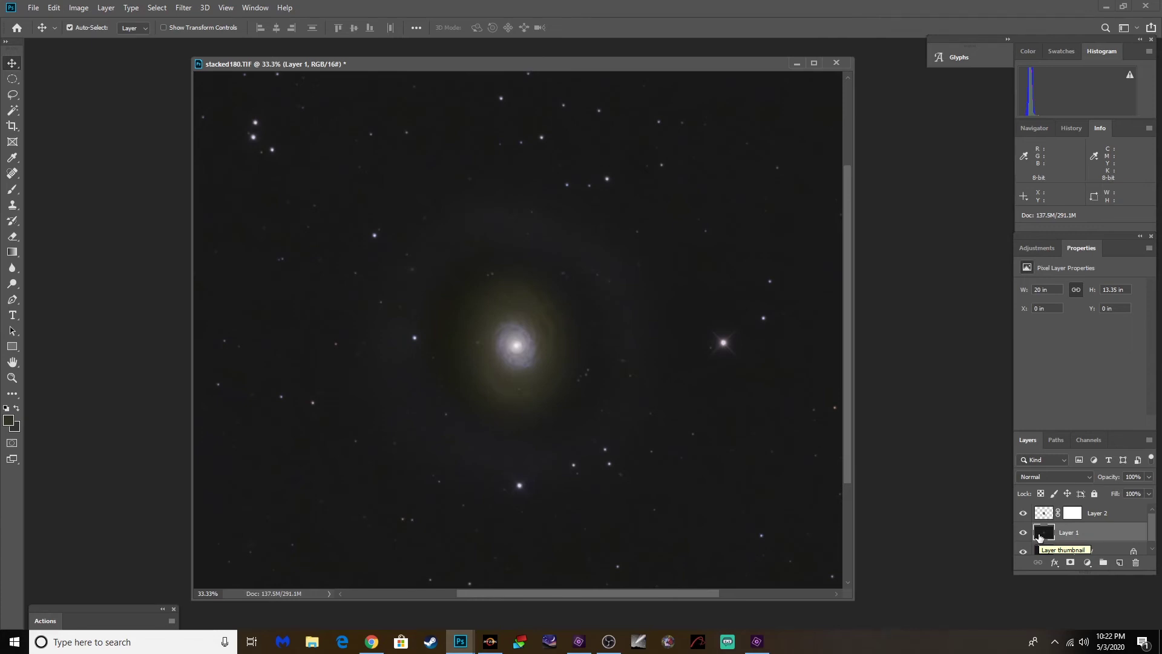
# Paste Layer 1's galaxy into Layer 2's mask as grayscale, then target Layer 2's pixels.
pyautogui.keyDown('ctrl'); pyautogui.click(1047, 535); pyautogui.keyUp('ctrl')
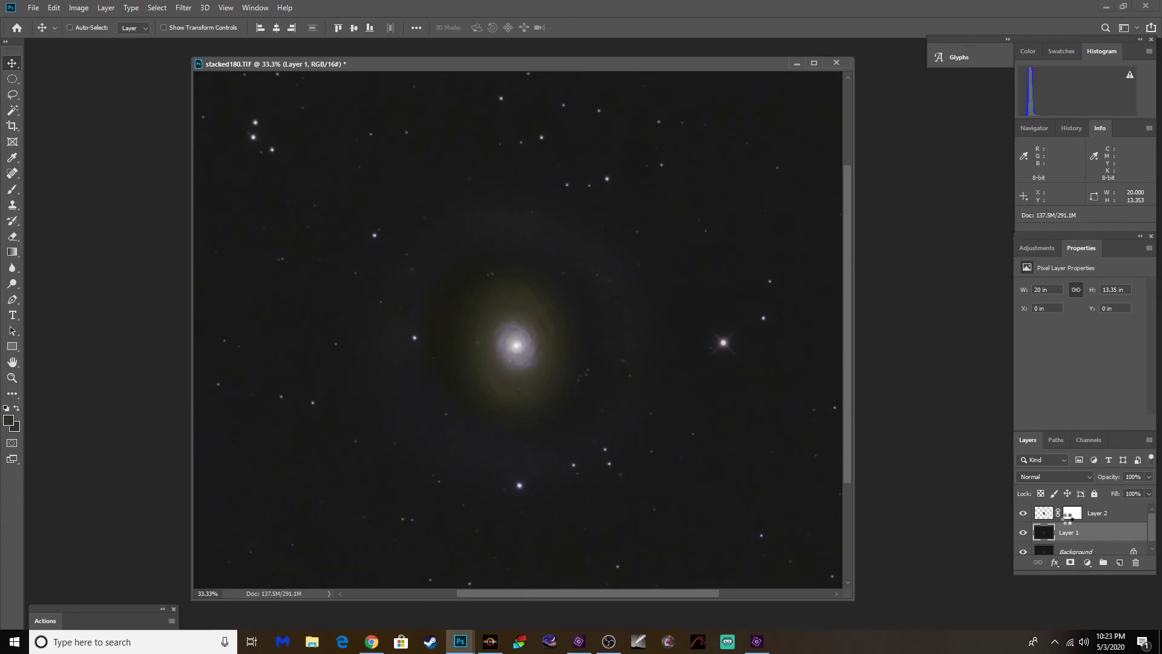
pyautogui.keyDown('ctrl'); pyautogui.click(1069, 519); pyautogui.keyUp('ctrl')
pyautogui.keyDown('alt'); pyautogui.click(1072, 516); pyautogui.keyUp('alt')
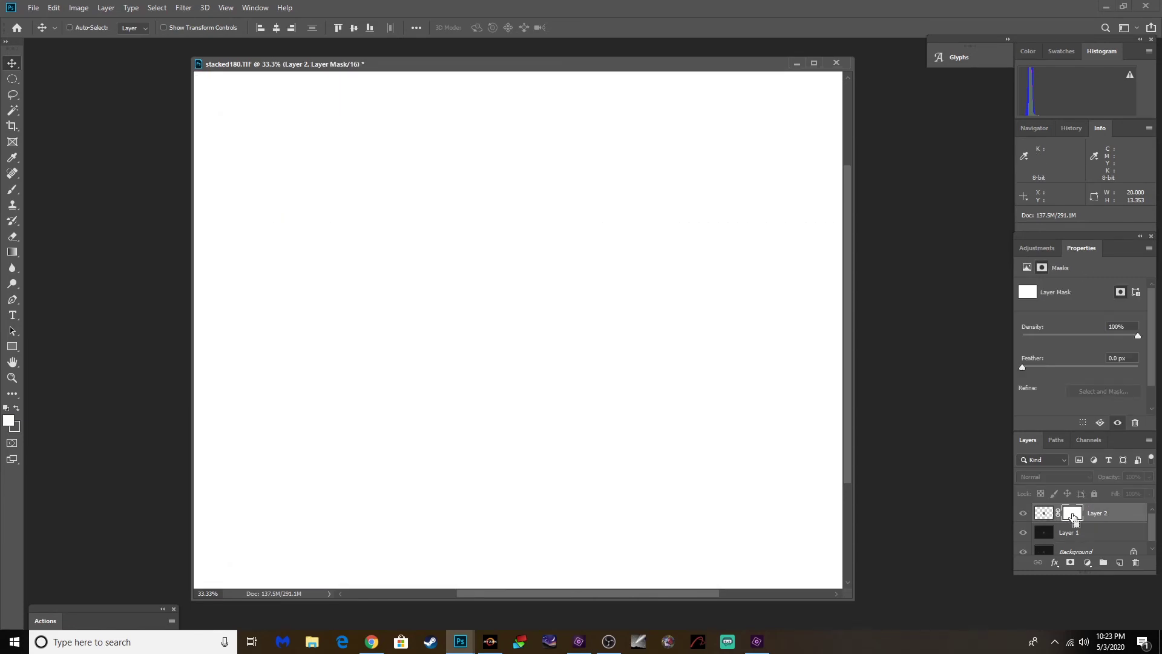
pyautogui.hotkey('ctrl', 'i')
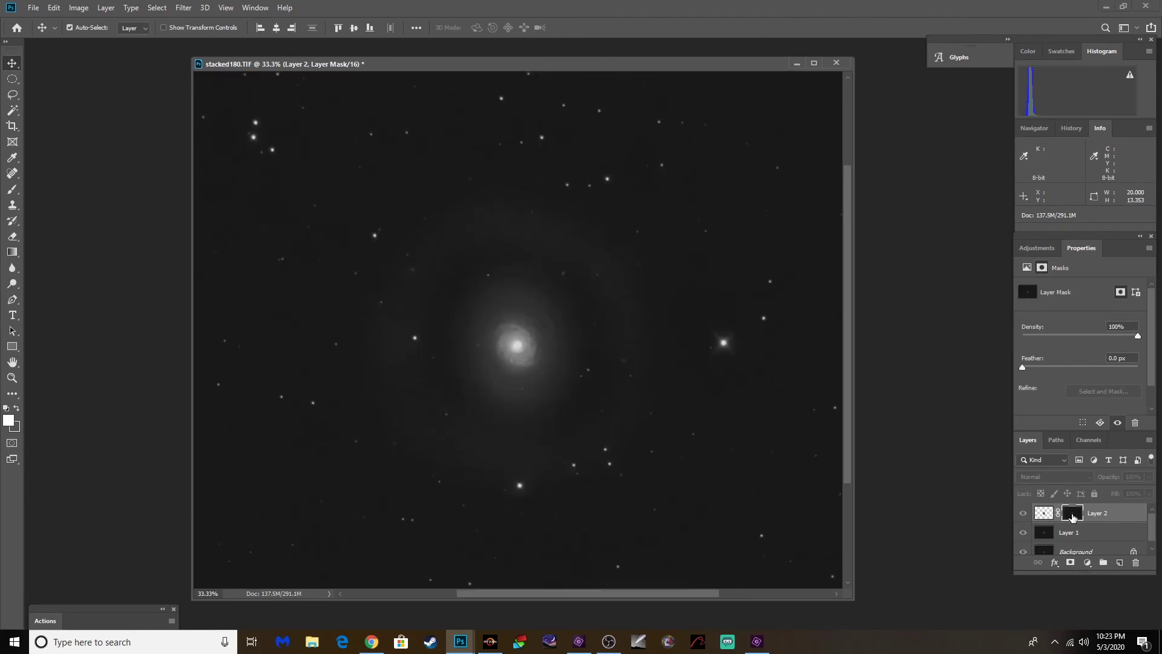
pyautogui.click(1038, 514)
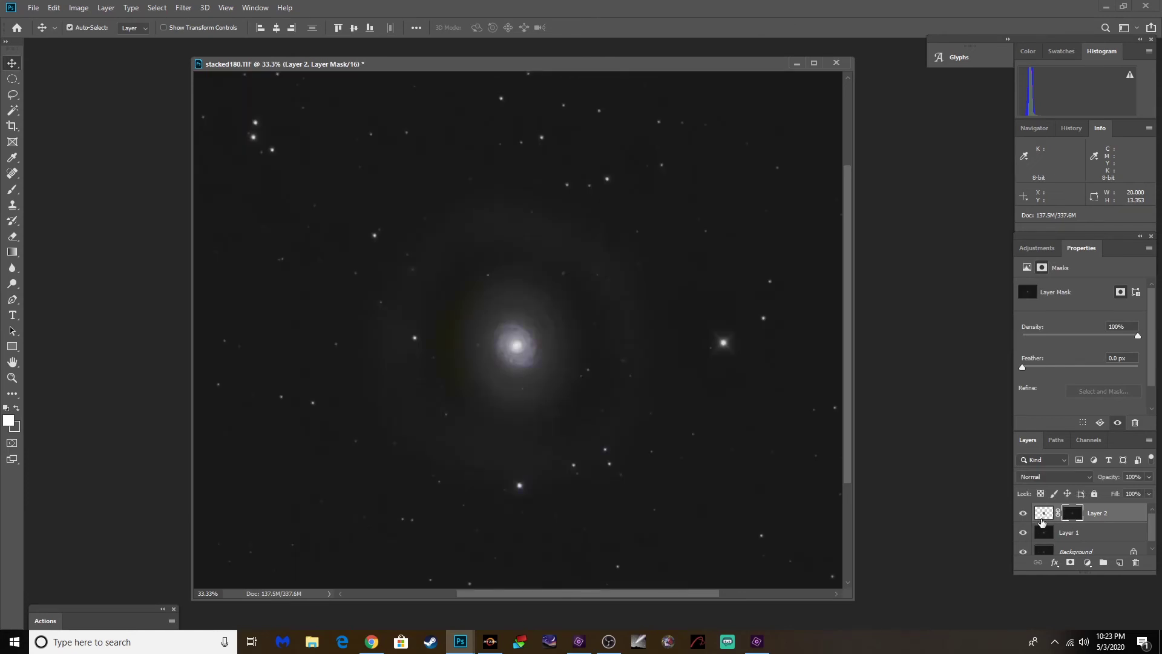
pyautogui.moveTo(496, 65); pyautogui.dragTo(511, 72)
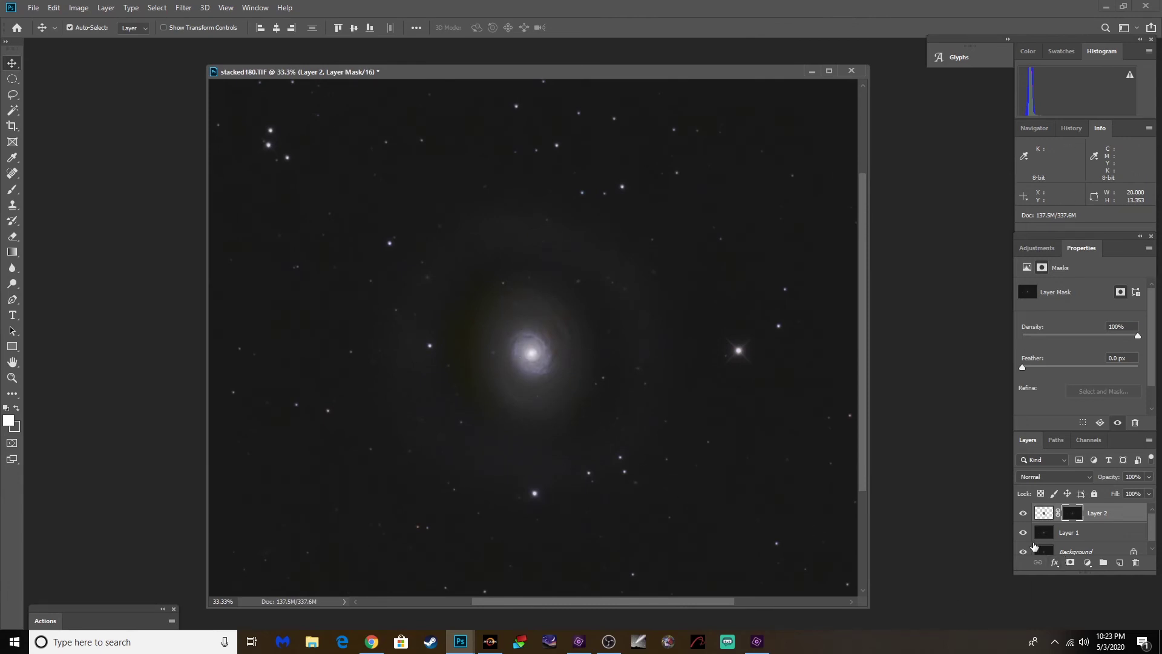
pyautogui.click(1042, 512)
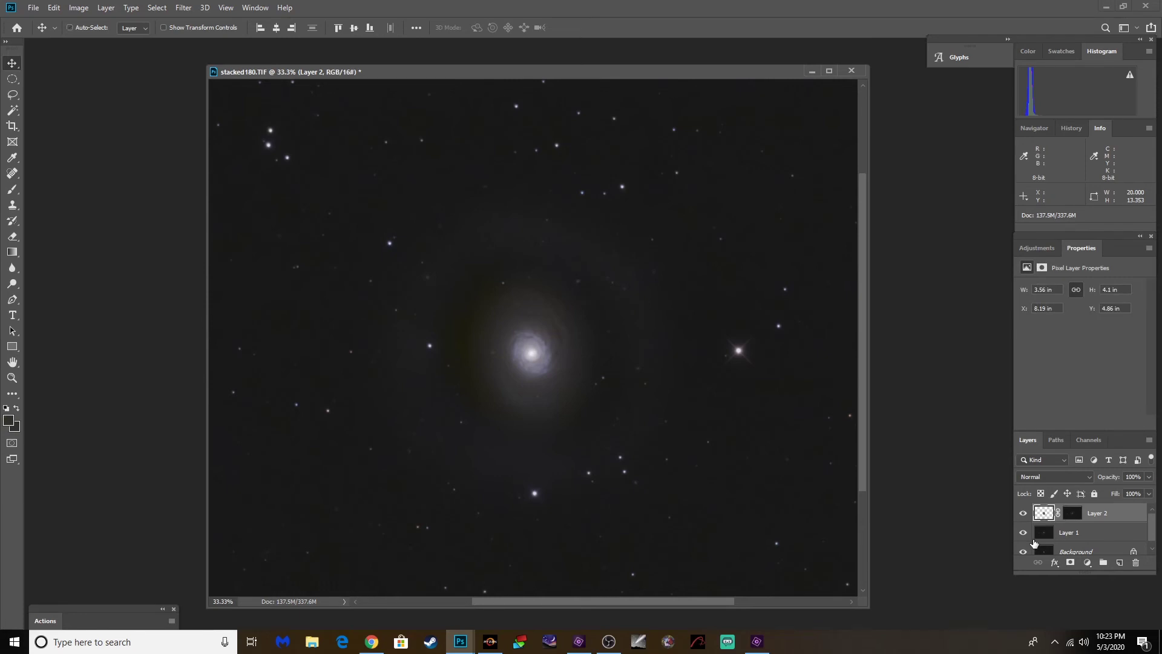
pyautogui.hotkey('ctrl', 'm')
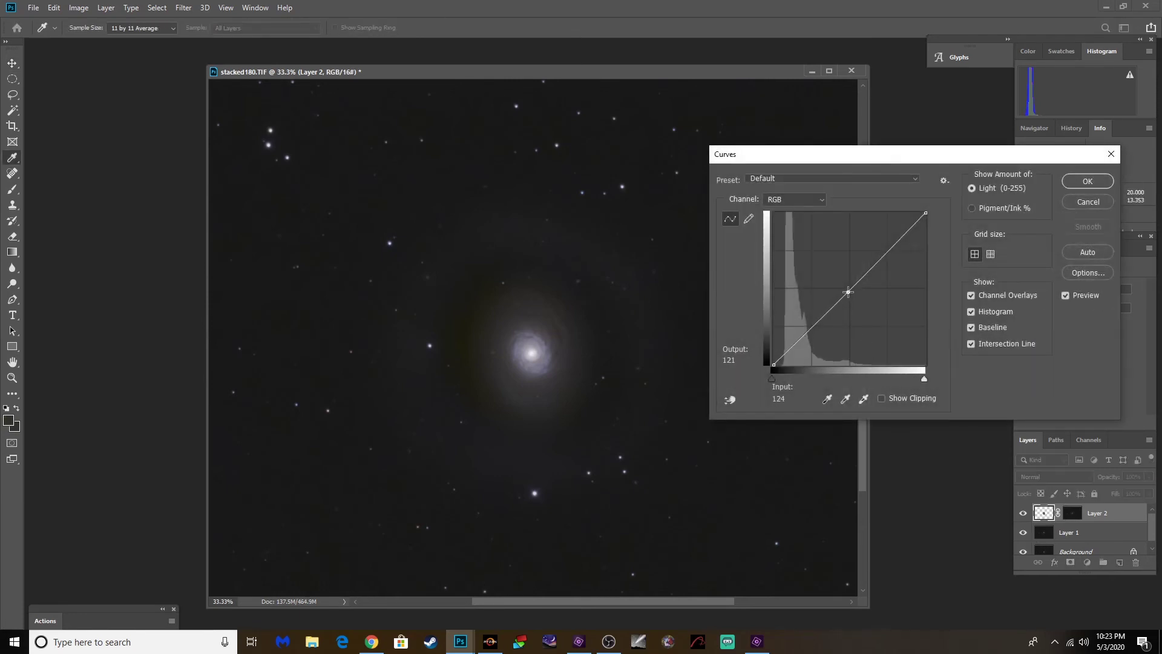
# Raise Layer 2's Curves black point to input 10 and apply, darkening the core's sky.
pyautogui.moveTo(848, 291)
pyautogui.mouseDown()
pyautogui.moveTo(819, 274)
pyautogui.moveTo(852, 310)
pyautogui.moveTo(839, 299)
pyautogui.mouseUp()
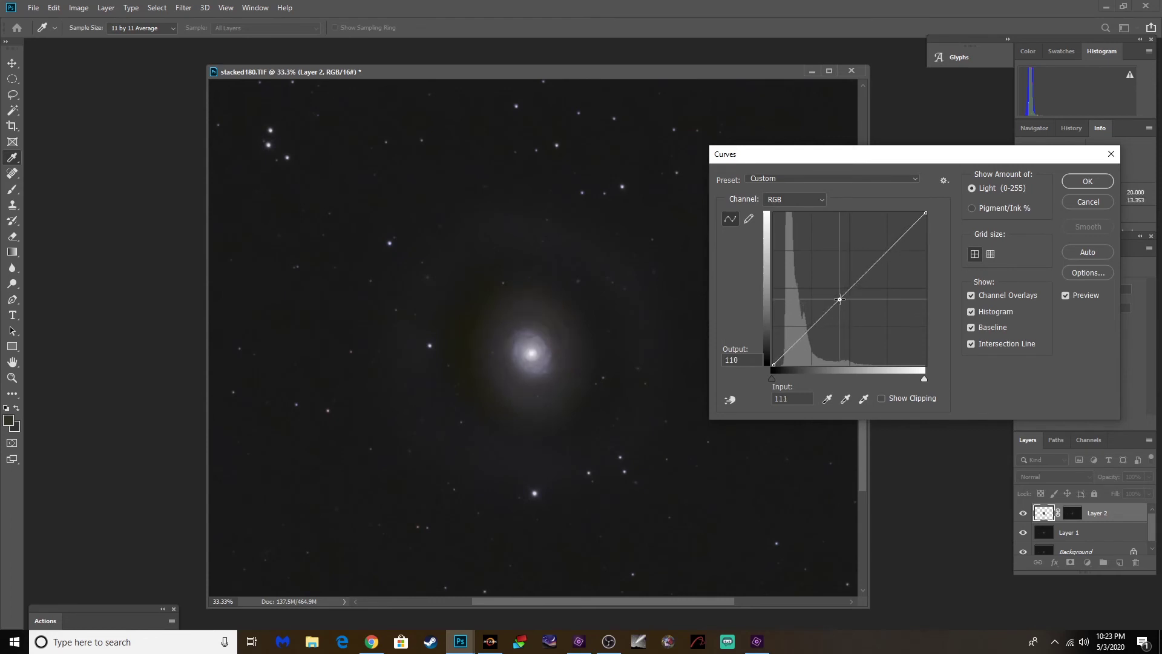
pyautogui.moveTo(774, 362); pyautogui.dragTo(800, 375)
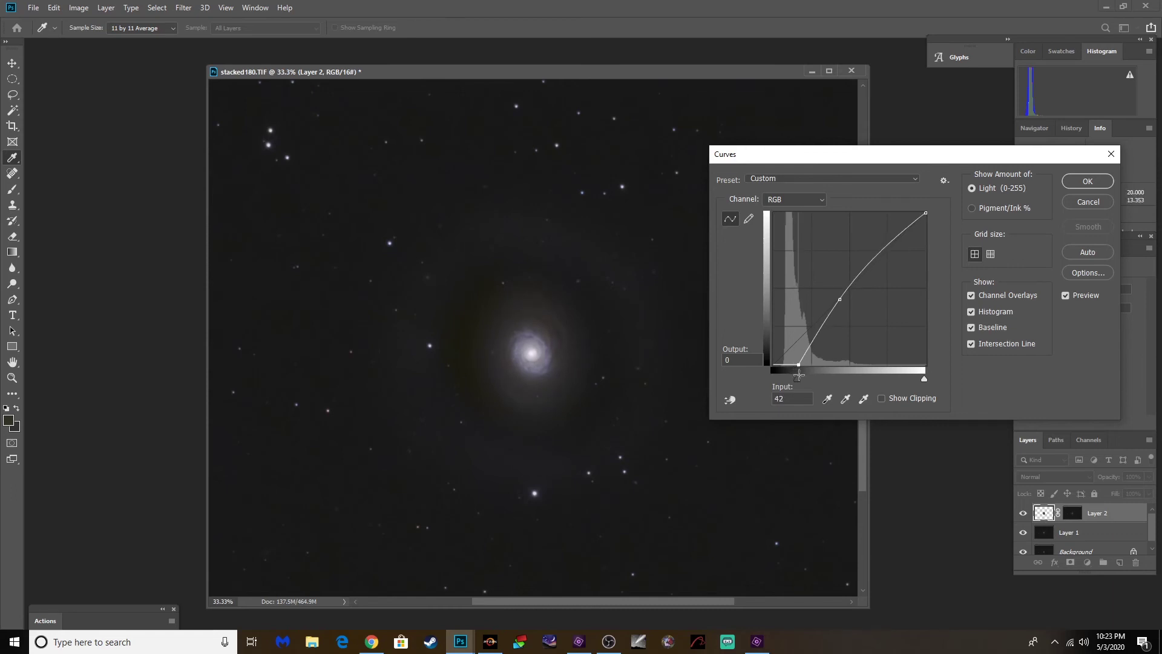
pyautogui.moveTo(799, 375); pyautogui.dragTo(769, 379)
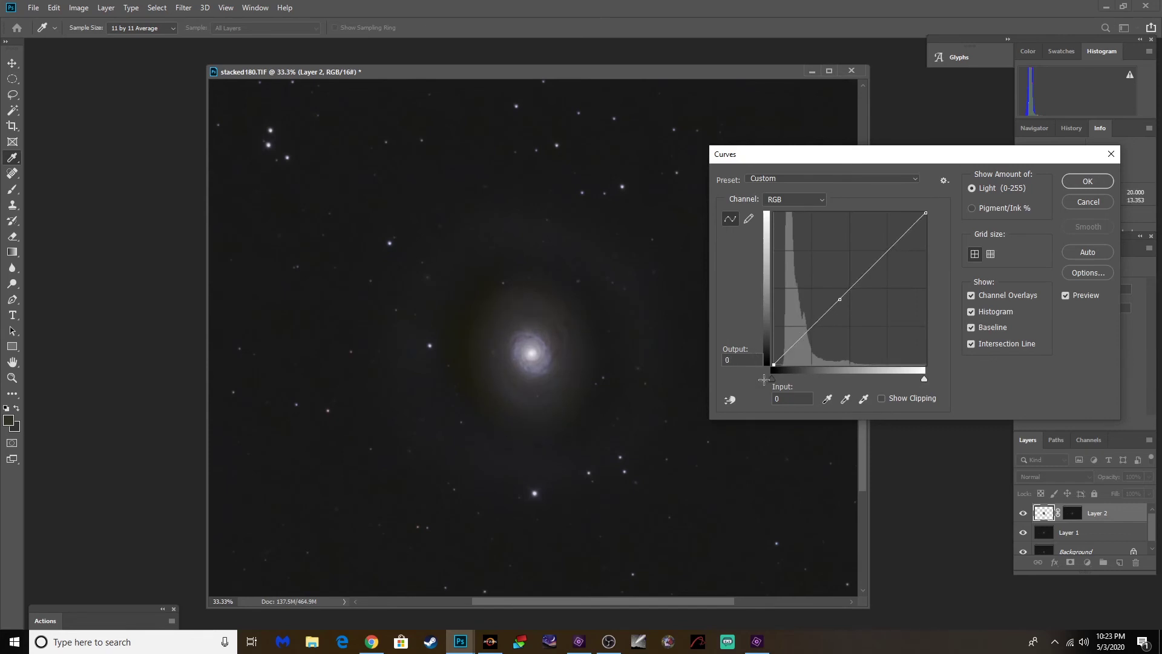
pyautogui.moveTo(773, 379); pyautogui.dragTo(781, 382)
pyautogui.click(1080, 181)
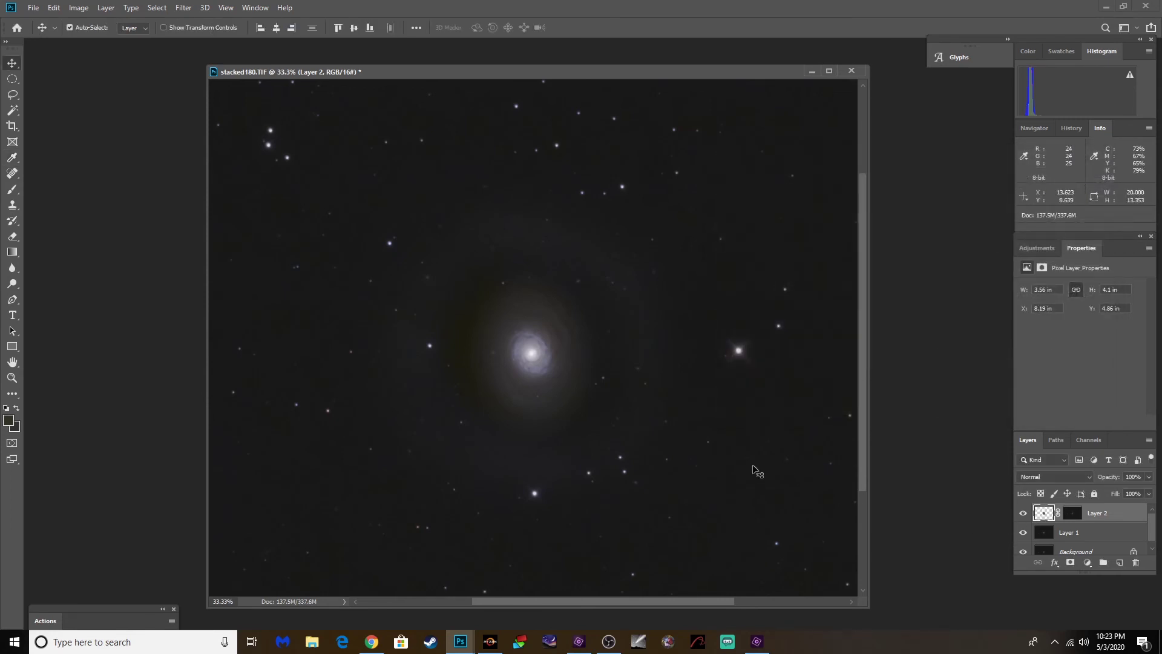
# Deselect, flatten stacked180.TIF into one Background layer, and duplicate it as Layer 1.
pyautogui.hotkey('ctrl', '-')
pyautogui.hotkey('ctrl', '-')
pyautogui.hotkey('ctrl', '-')
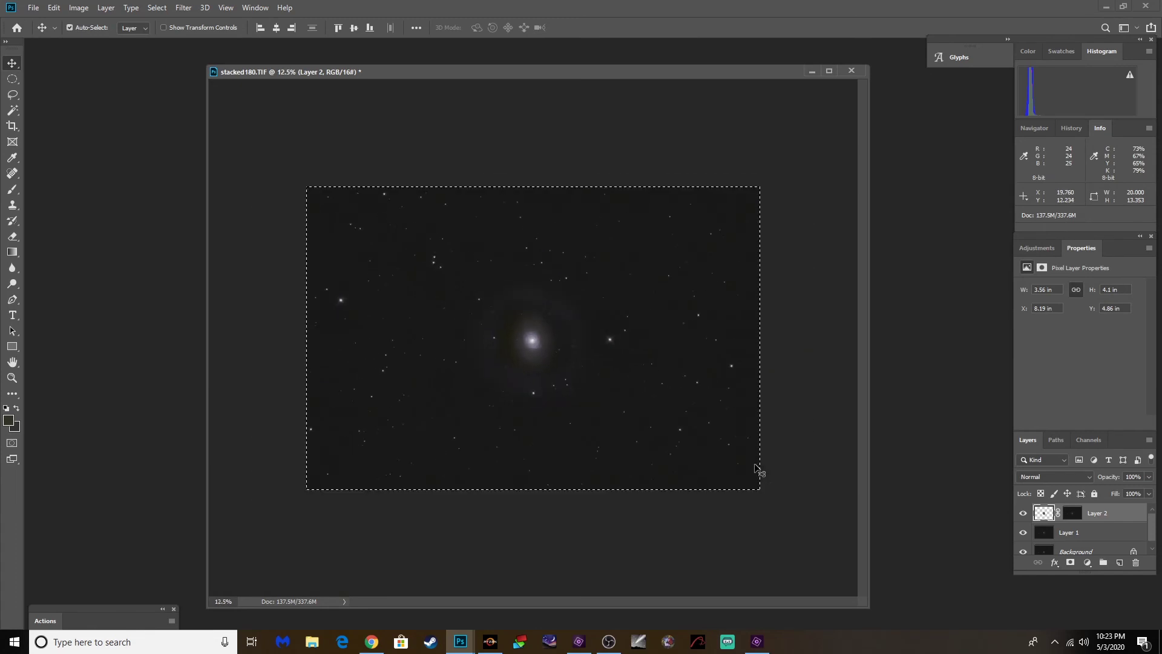
pyautogui.hotkey('ctrl', '+')
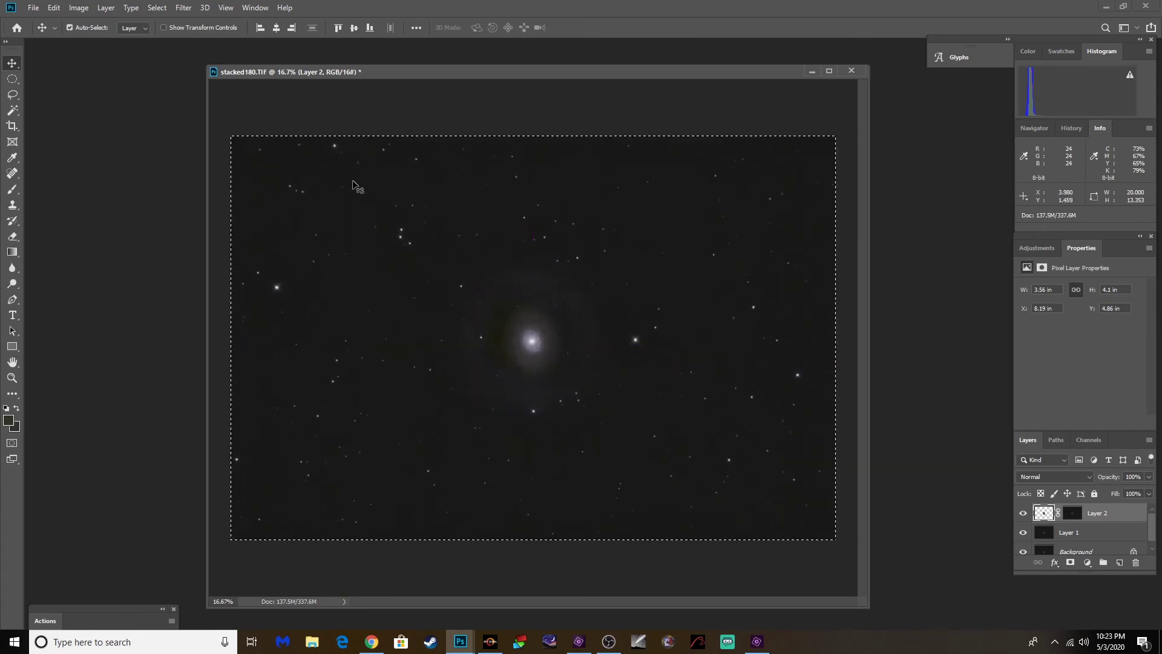
pyautogui.hotkey('ctrl', 'd')
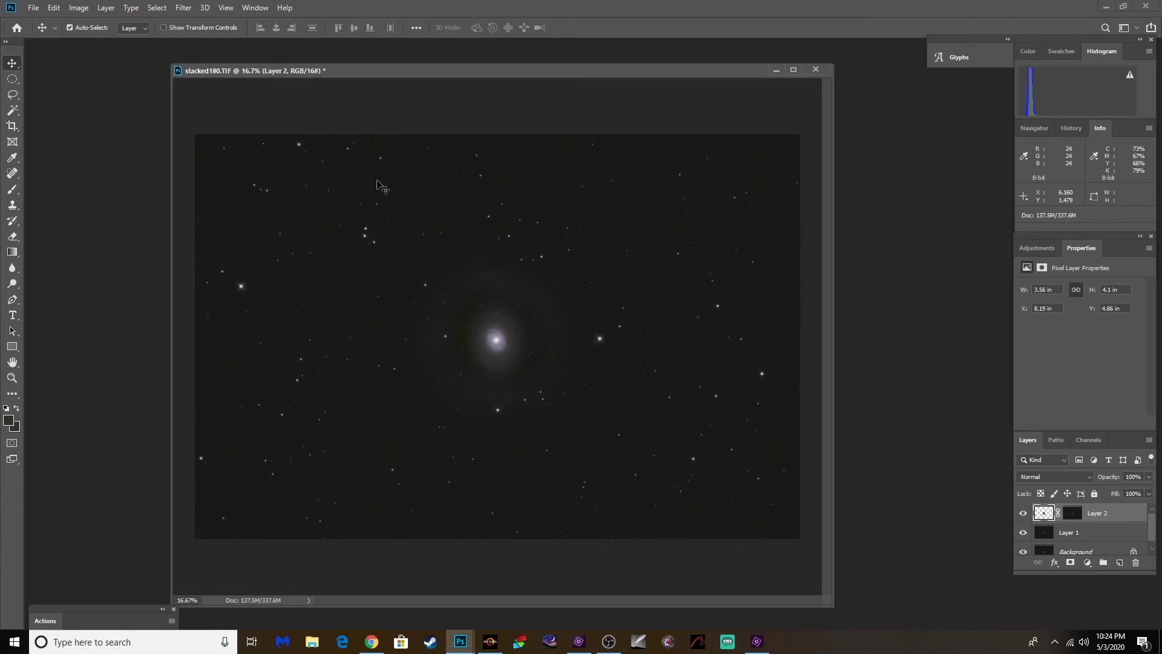
pyautogui.moveTo(326, 73); pyautogui.dragTo(335, 69)
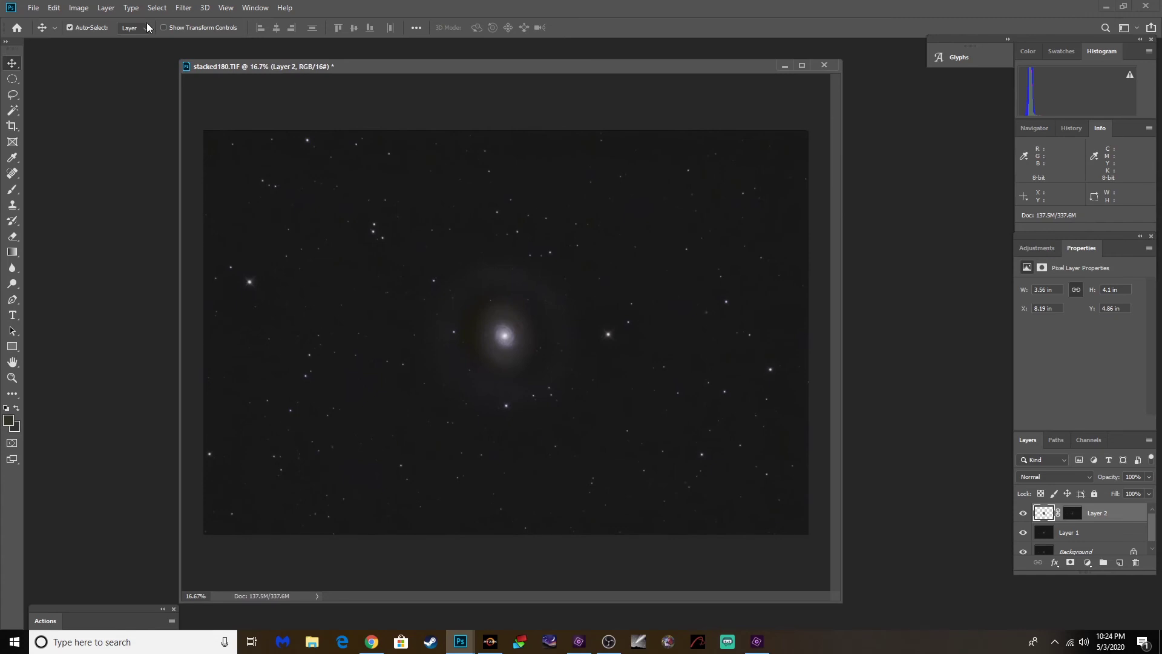
pyautogui.click(111, 12)
pyautogui.click(146, 469)
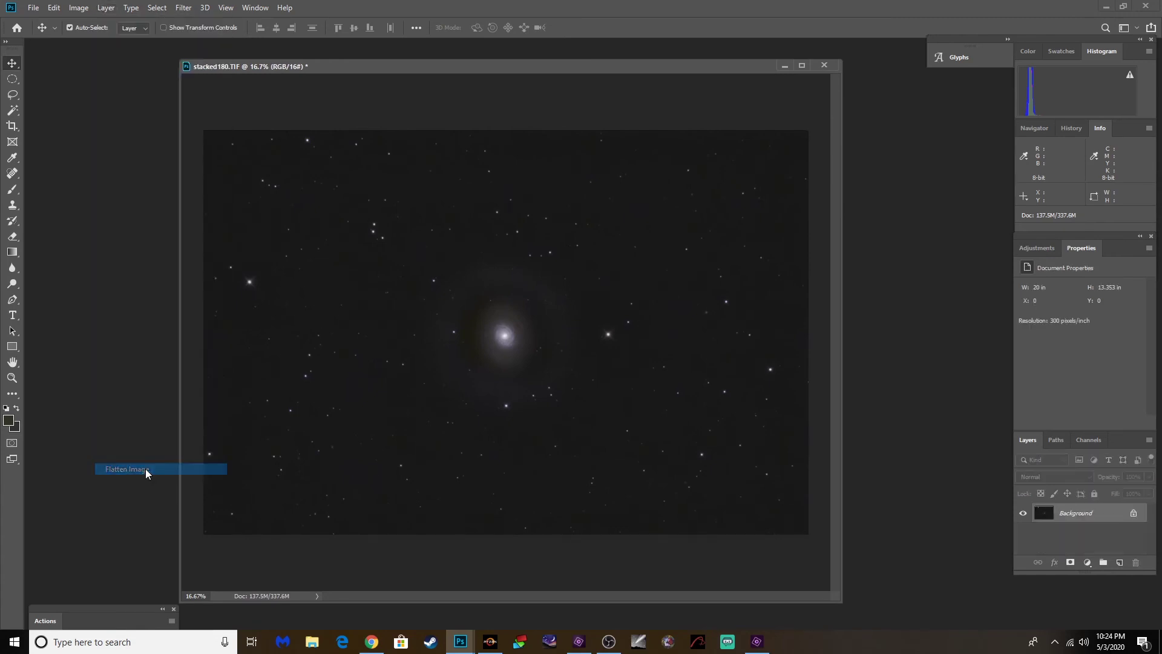
pyautogui.hotkey('ctrl', 'j')
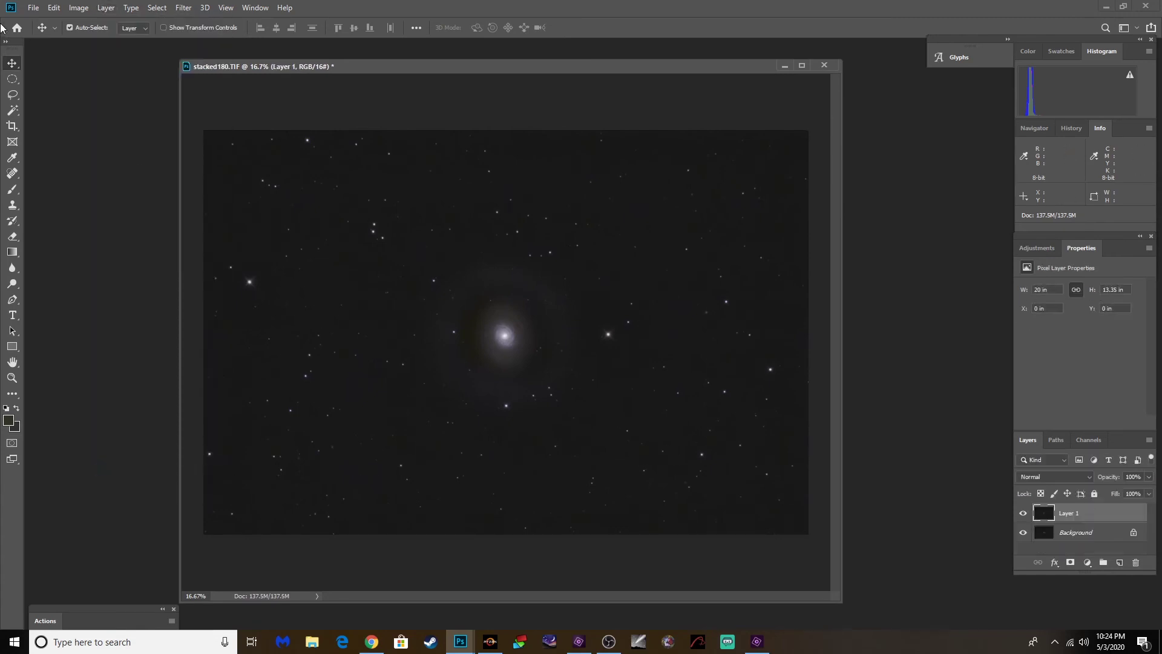
# Use Color Range Highlights with fuzziness lowered to about 80 to select the bright core and stars.
pyautogui.click(157, 7)
pyautogui.click(176, 132)
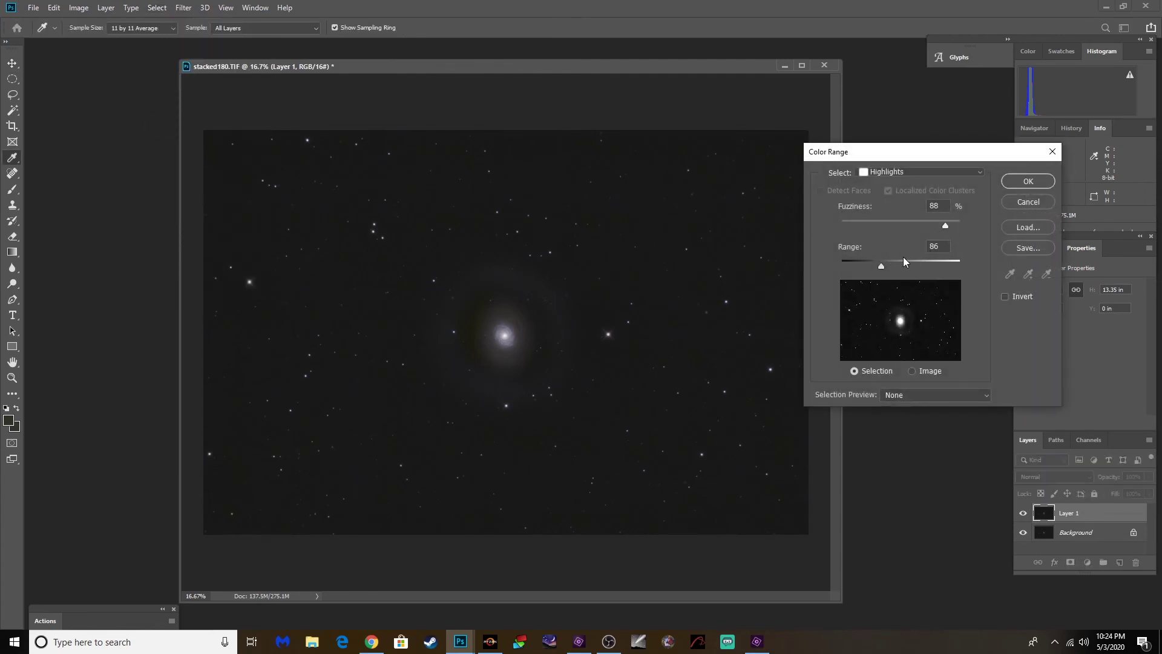
pyautogui.moveTo(943, 227)
pyautogui.mouseDown()
pyautogui.moveTo(922, 227)
pyautogui.moveTo(939, 227)
pyautogui.mouseUp()
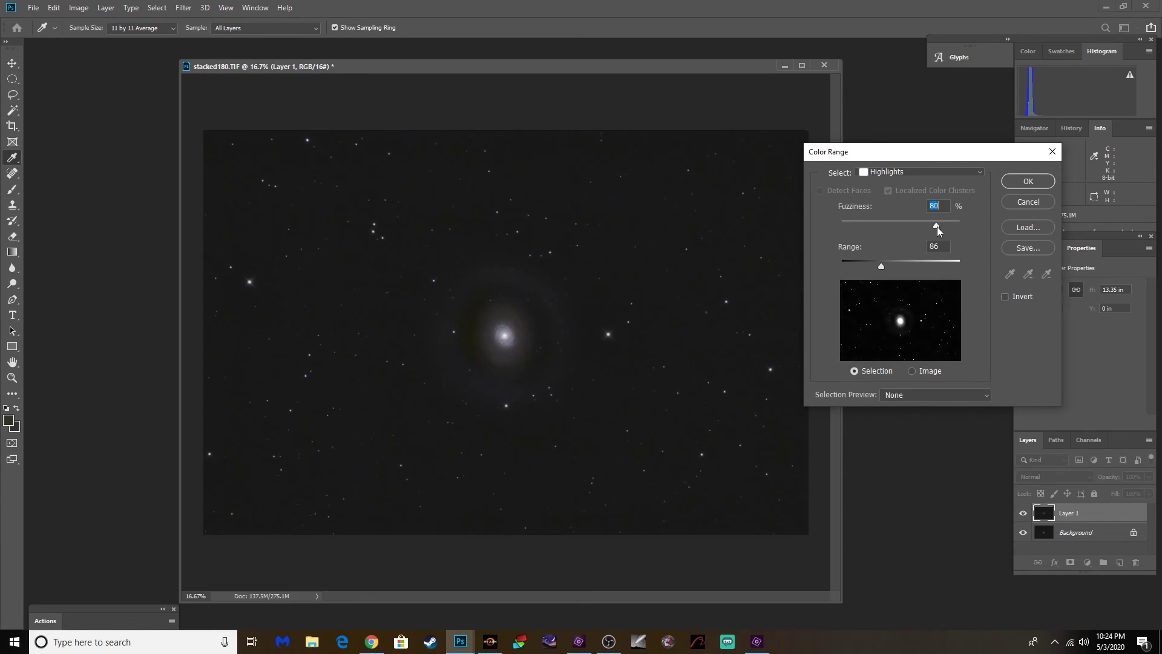
pyautogui.click(1018, 182)
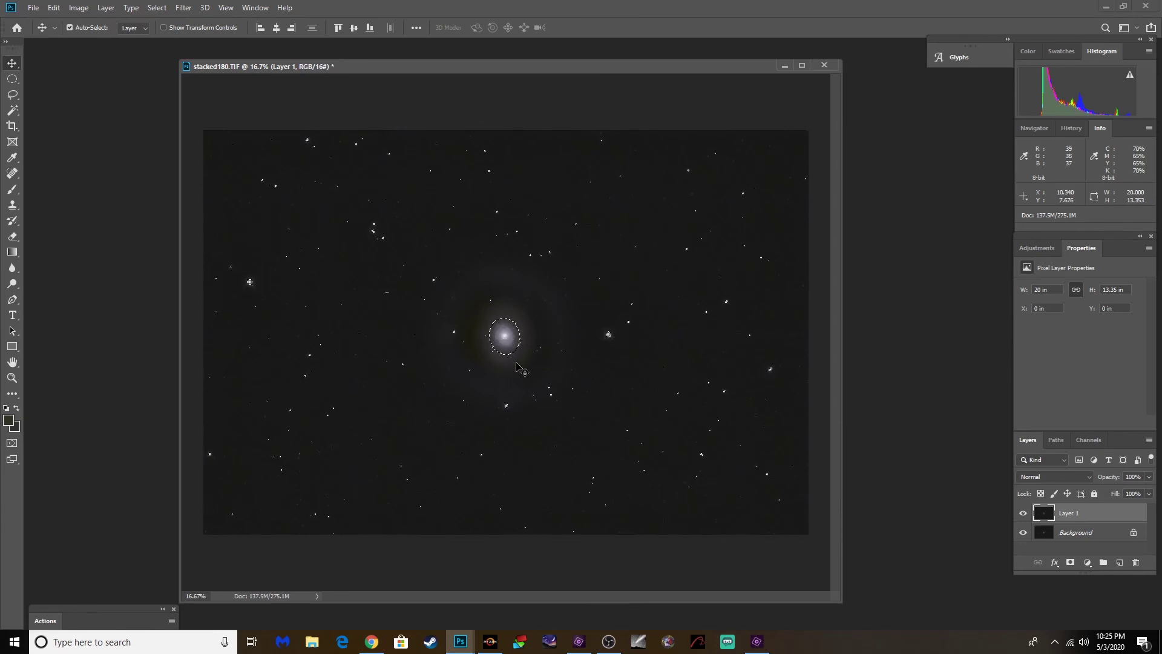
# Lasso the galaxy core out of the selection and expand the remaining star selection.
pyautogui.press('l')
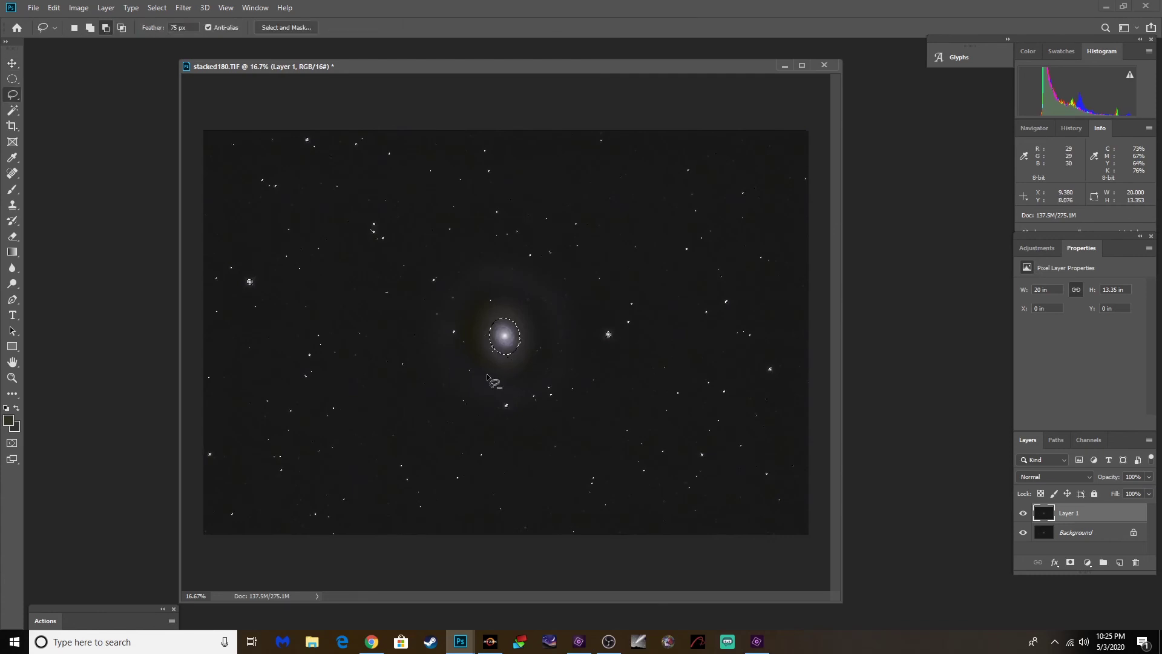
pyautogui.moveTo(487, 374)
pyautogui.mouseDown()
pyautogui.moveTo(483, 315)
pyautogui.moveTo(519, 311)
pyautogui.moveTo(525, 345)
pyautogui.moveTo(476, 365)
pyautogui.mouseUp()
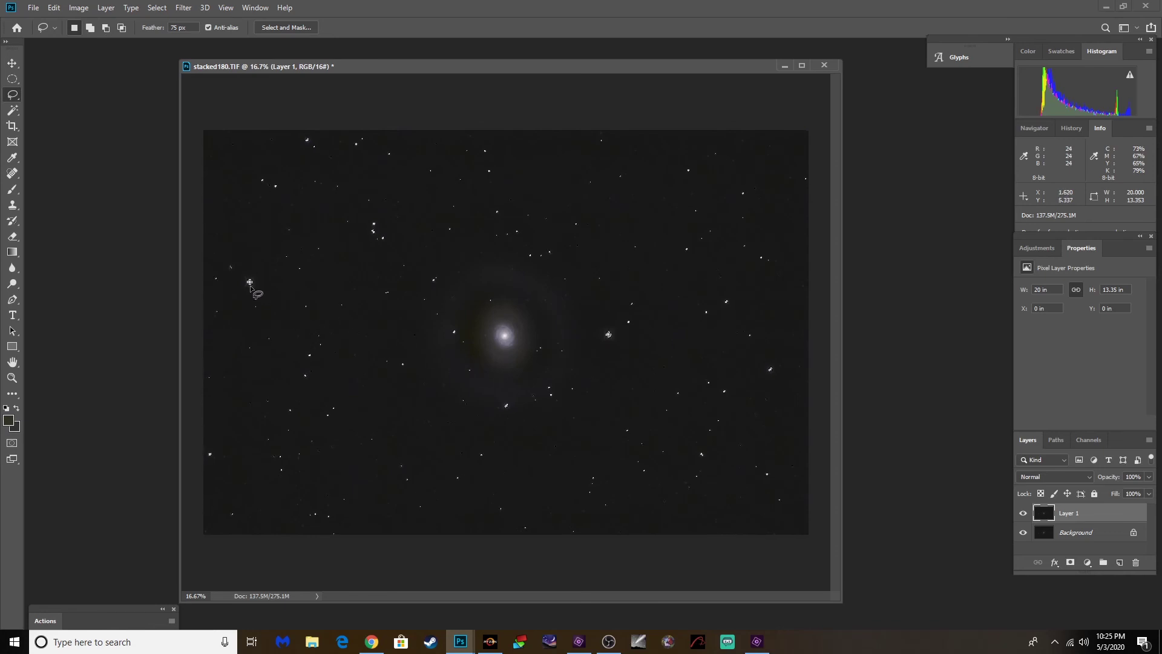
pyautogui.click(157, 7)
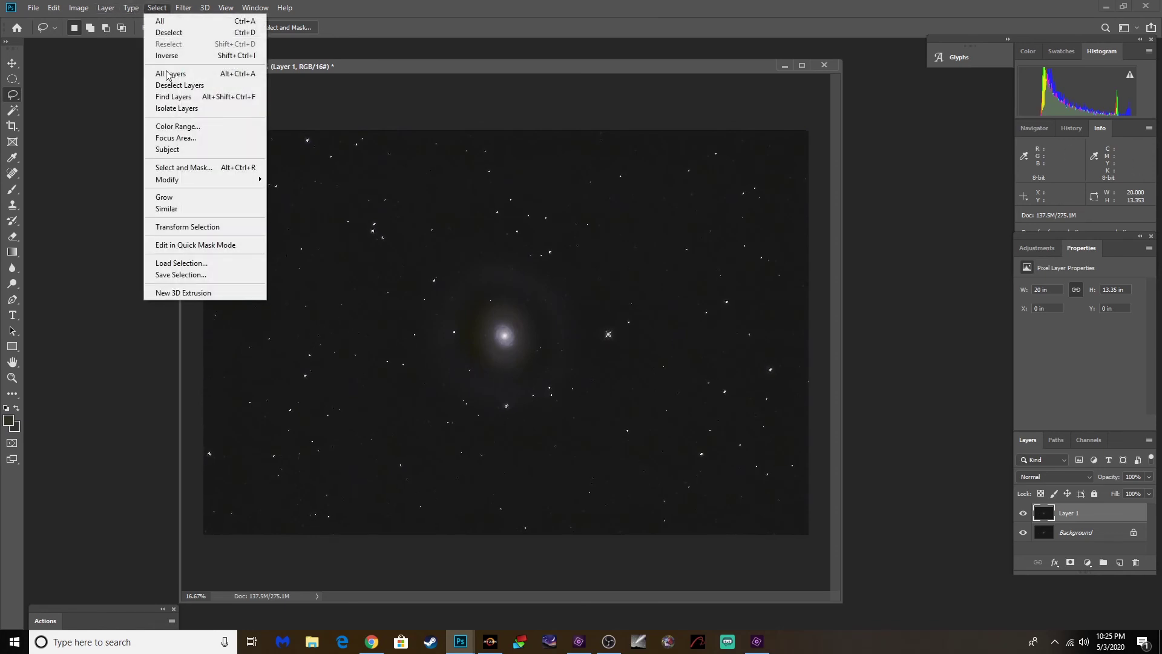
pyautogui.moveTo(198, 180)
pyautogui.click(287, 202)
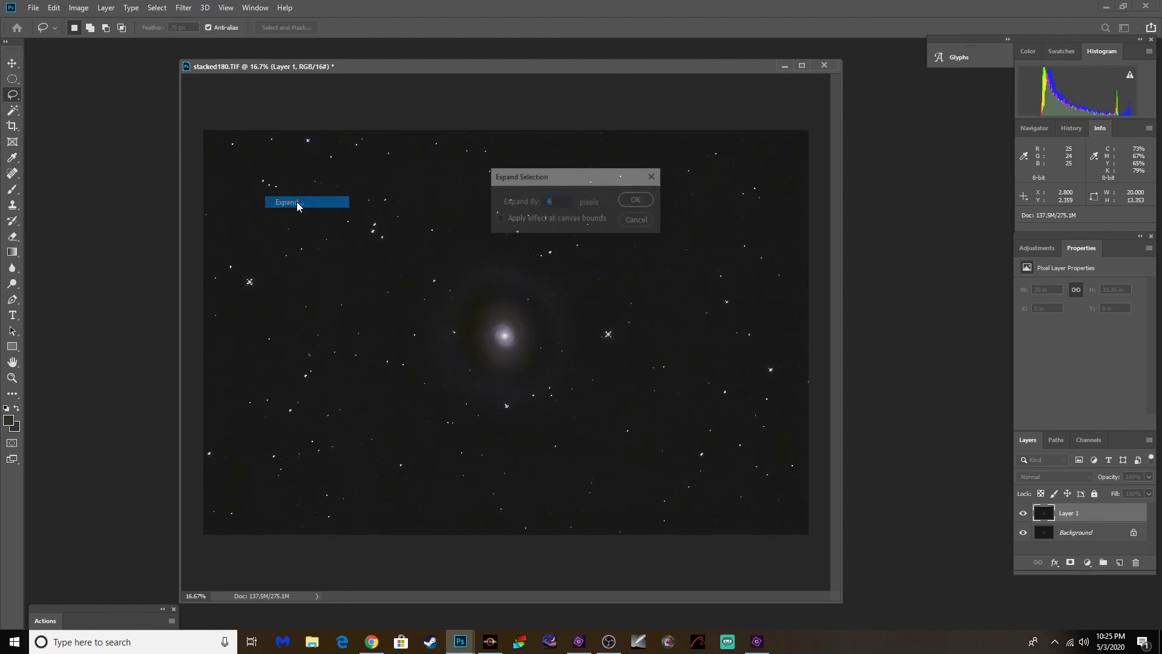
pyautogui.click(636, 198)
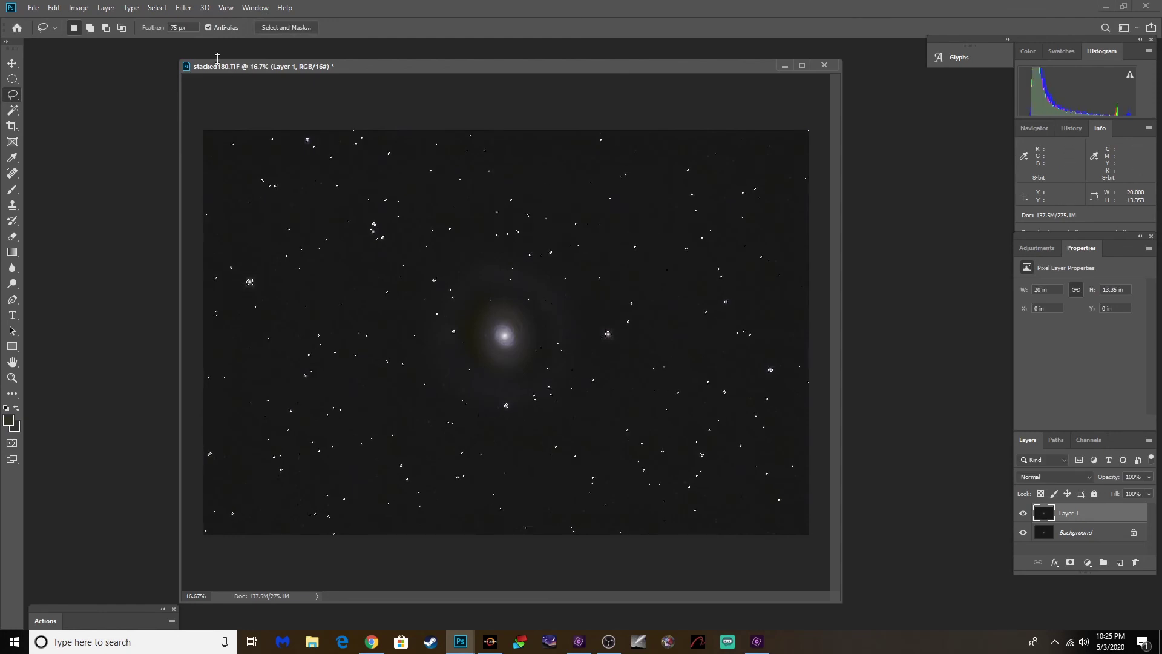
# Feather the star selection by 2 px and turn it into a mask on Layer 1.
pyautogui.click(157, 8)
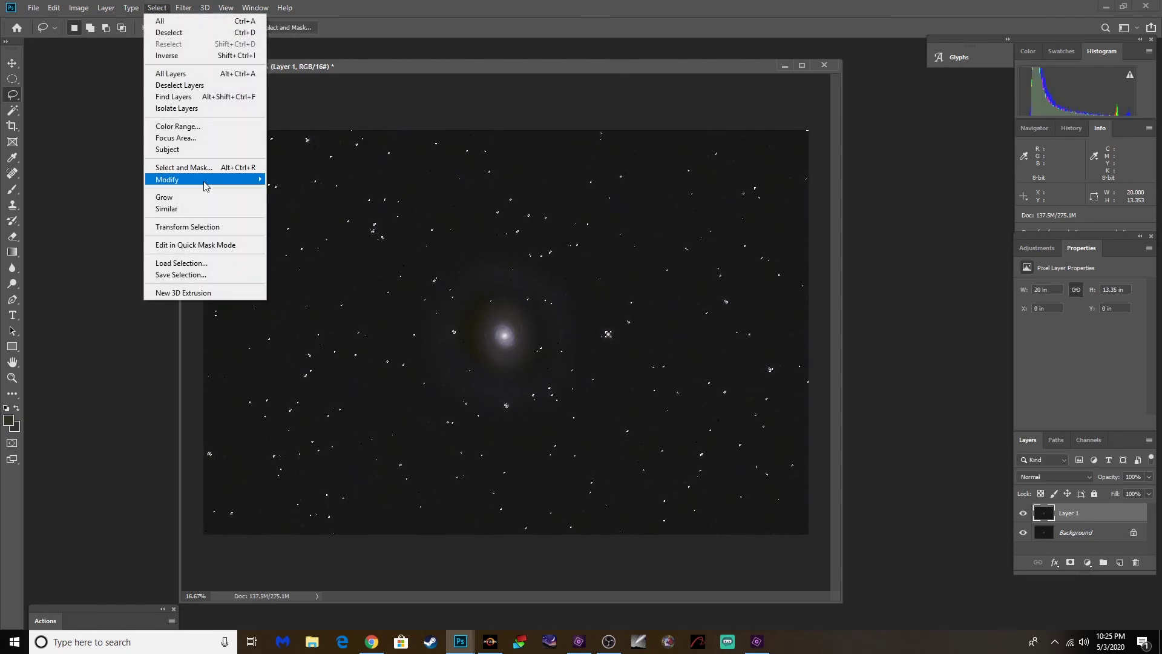
pyautogui.moveTo(206, 180)
pyautogui.click(311, 225)
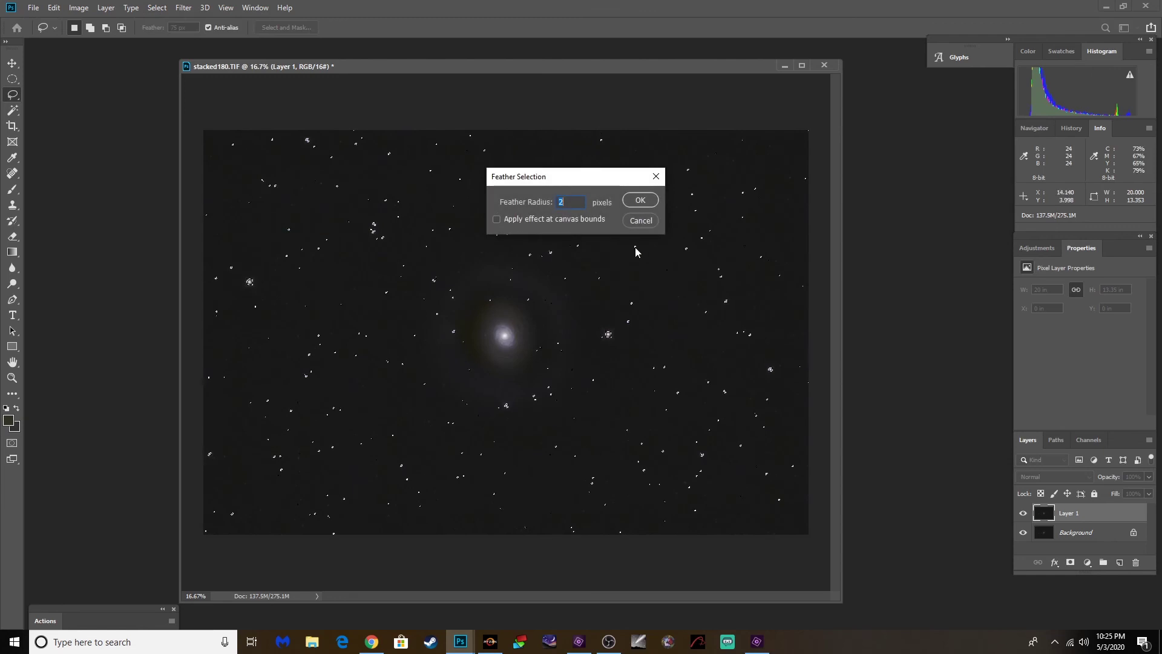
pyautogui.click(640, 199)
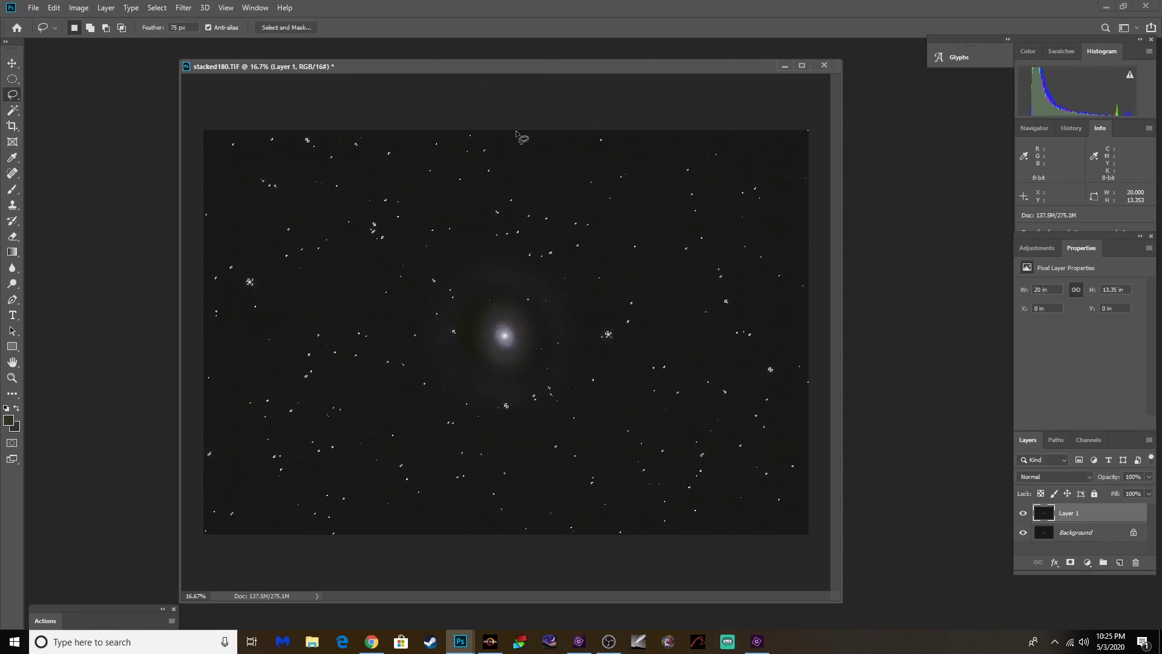
pyautogui.click(1071, 562)
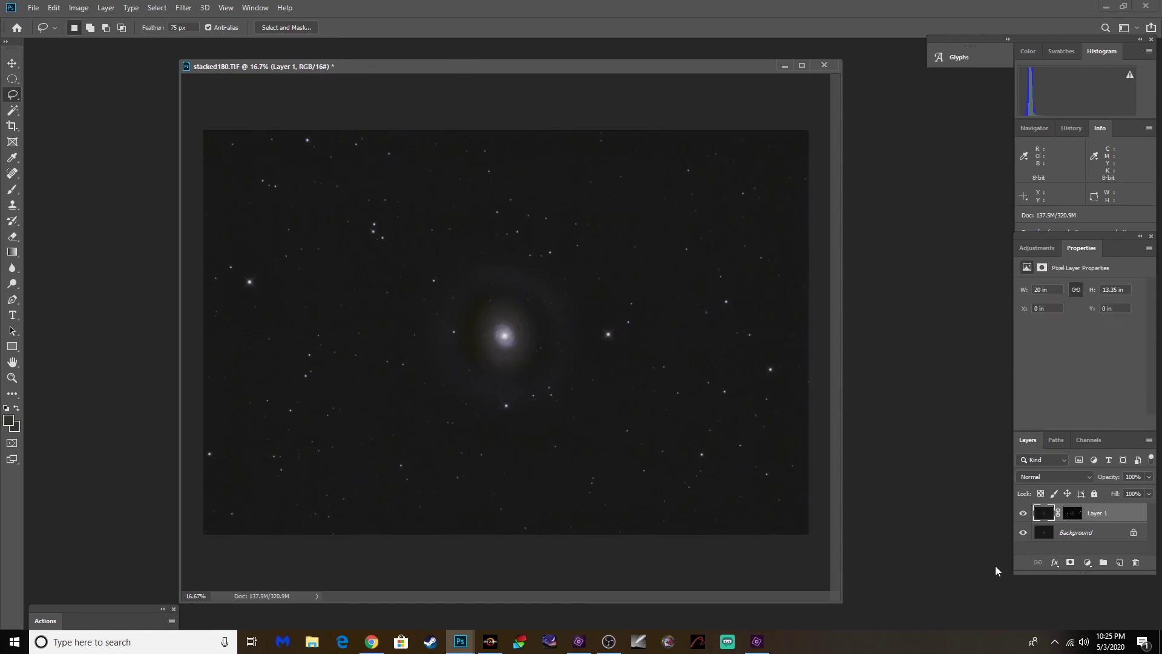
# Apply a Hue/Saturation adjustment raising Layer 1's saturation to +44.
pyautogui.hotkey('ctrl', 'u')
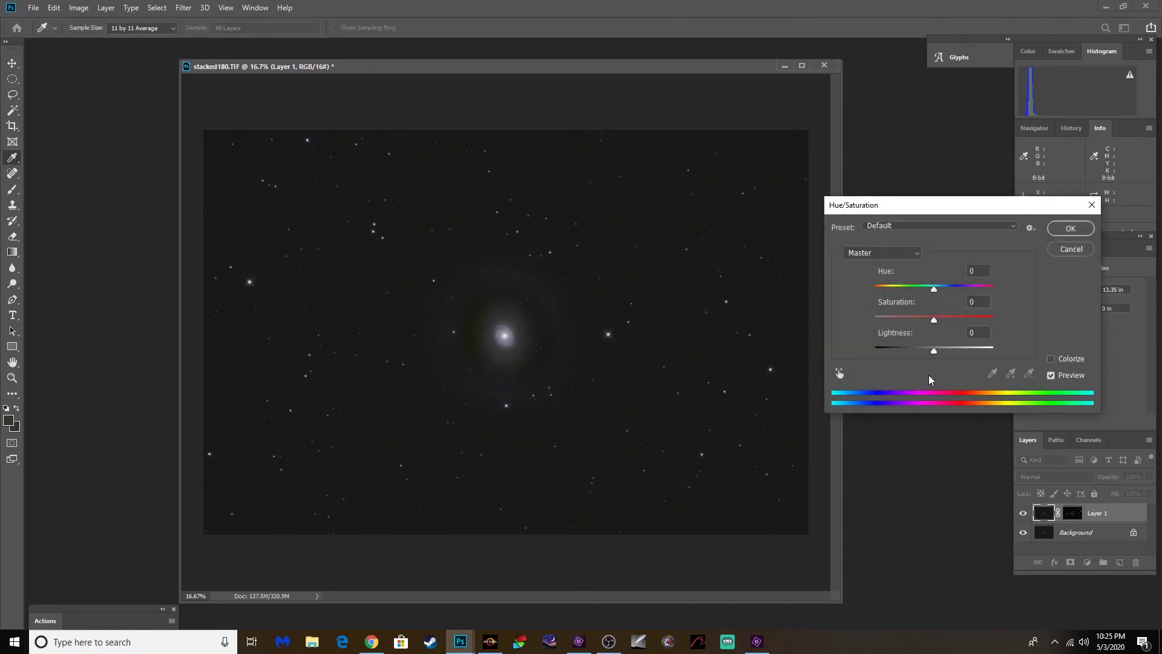
pyautogui.moveTo(935, 320); pyautogui.dragTo(962, 346)
pyautogui.moveTo(962, 345); pyautogui.dragTo(964, 345)
pyautogui.click(1071, 228)
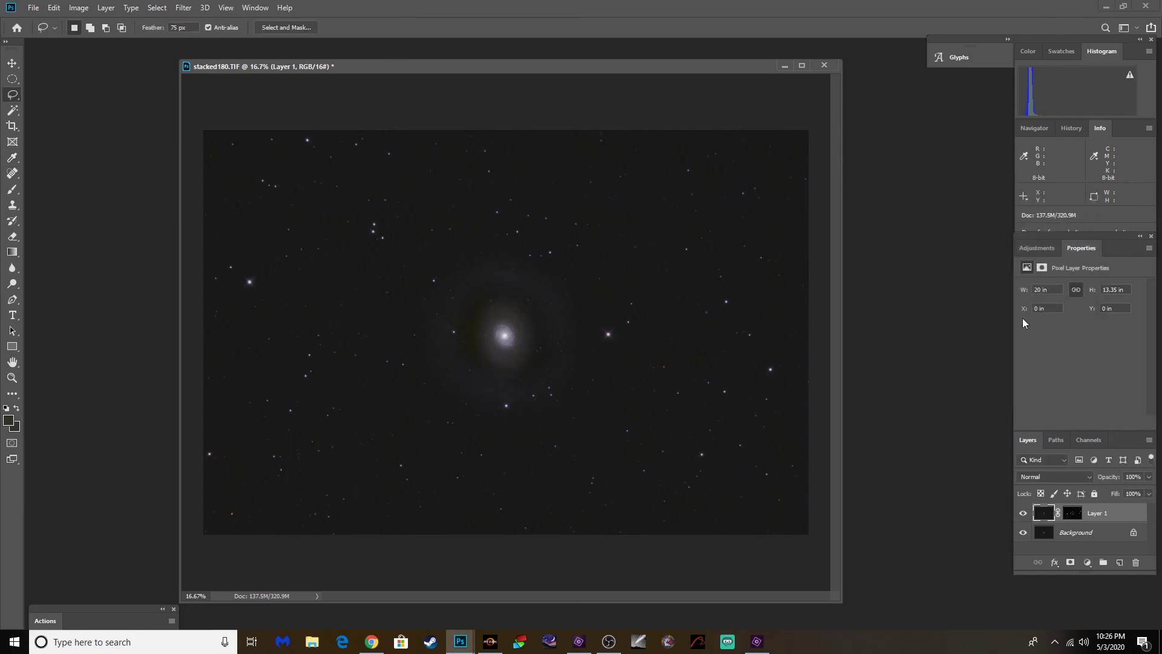
pyautogui.click(1057, 477)
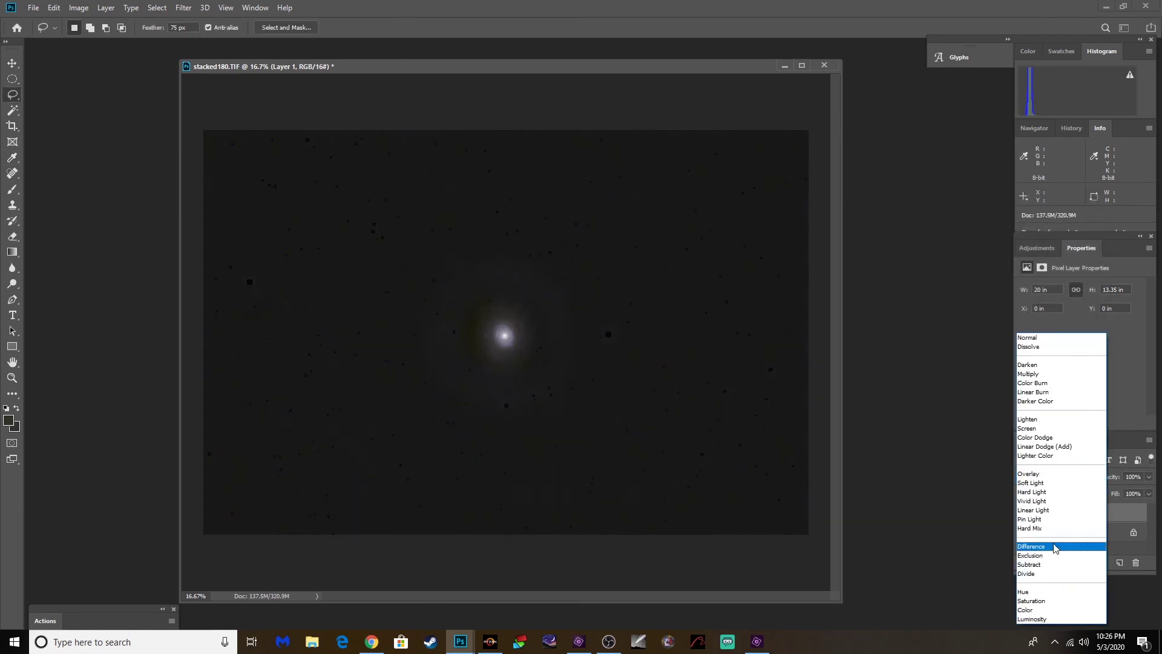
# Set Layer 1 to the Color blend mode and make the Background layer active.
pyautogui.click(1027, 610)
pyautogui.click(1042, 536)
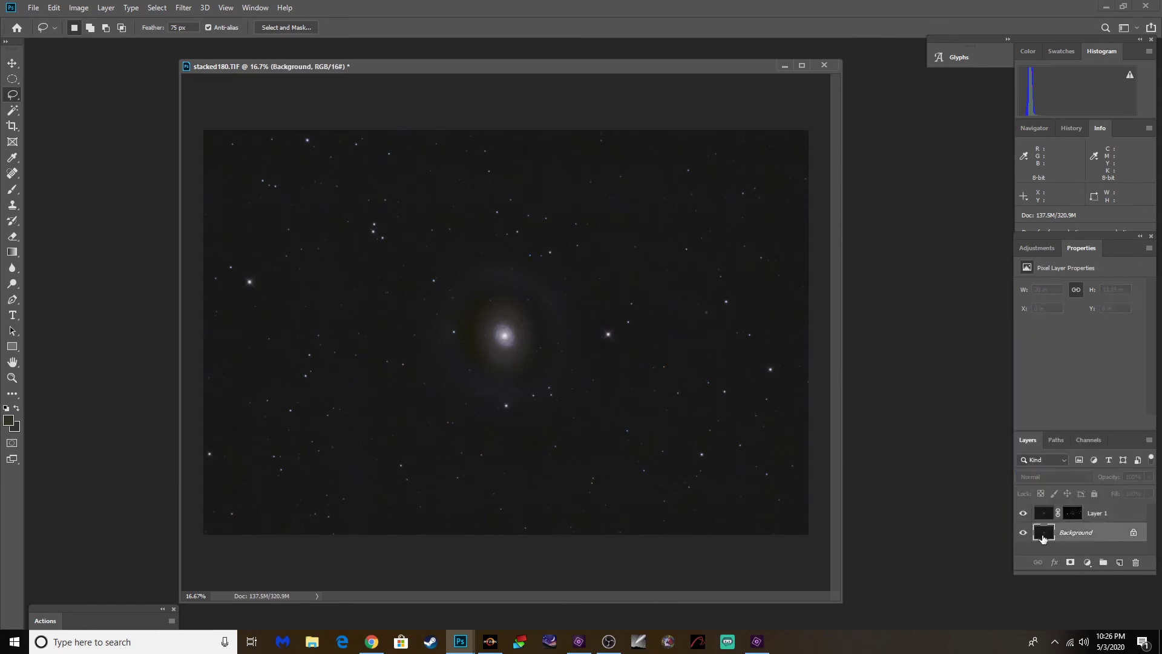
pyautogui.moveTo(1042, 538); pyautogui.dragTo(1044, 543)
pyautogui.hotkey('ctrl', 'm')
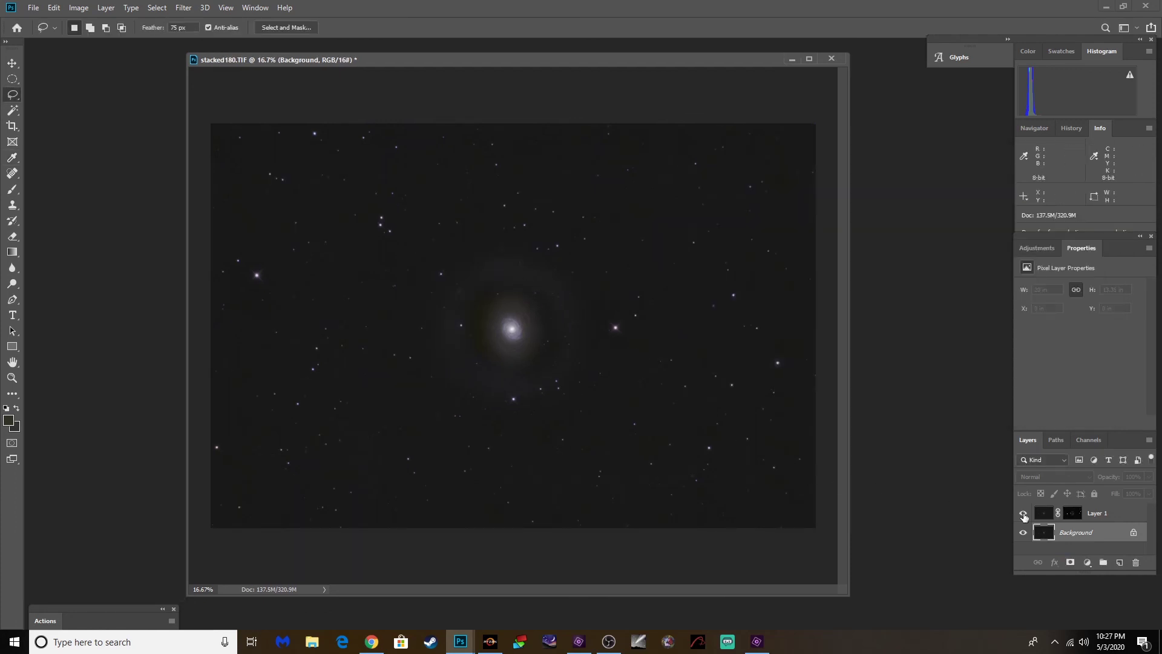
pyautogui.click(1023, 514)
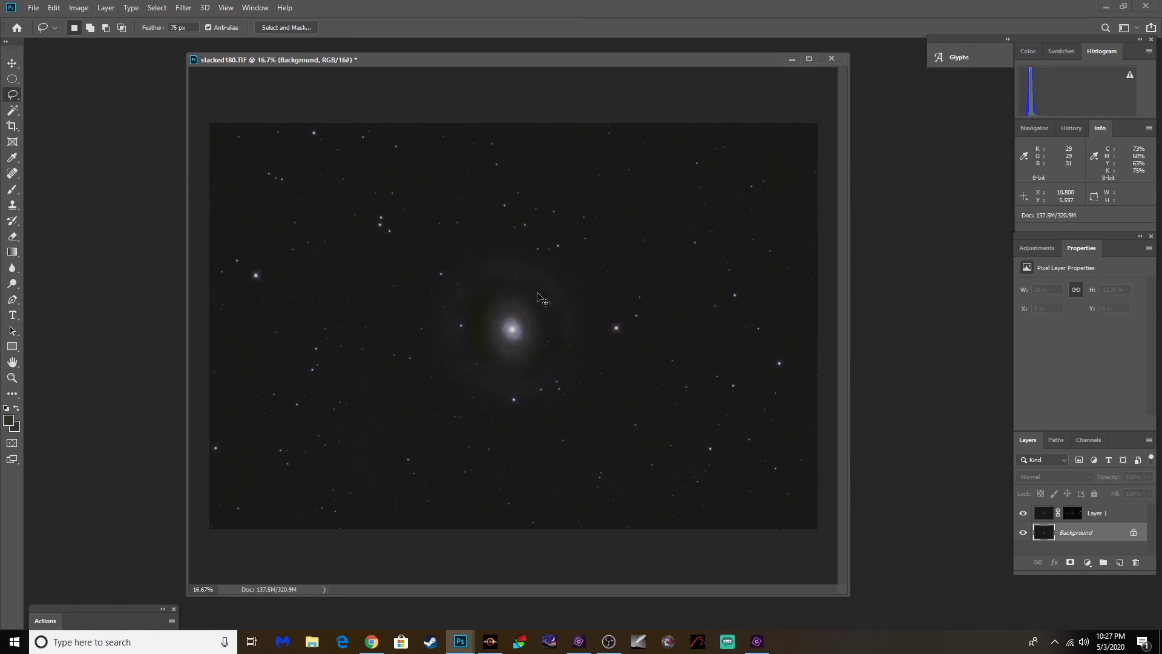
pyautogui.hotkey('ctrl', '+')
pyautogui.hotkey('ctrl', '+')
pyautogui.hotkey('ctrl', '+')
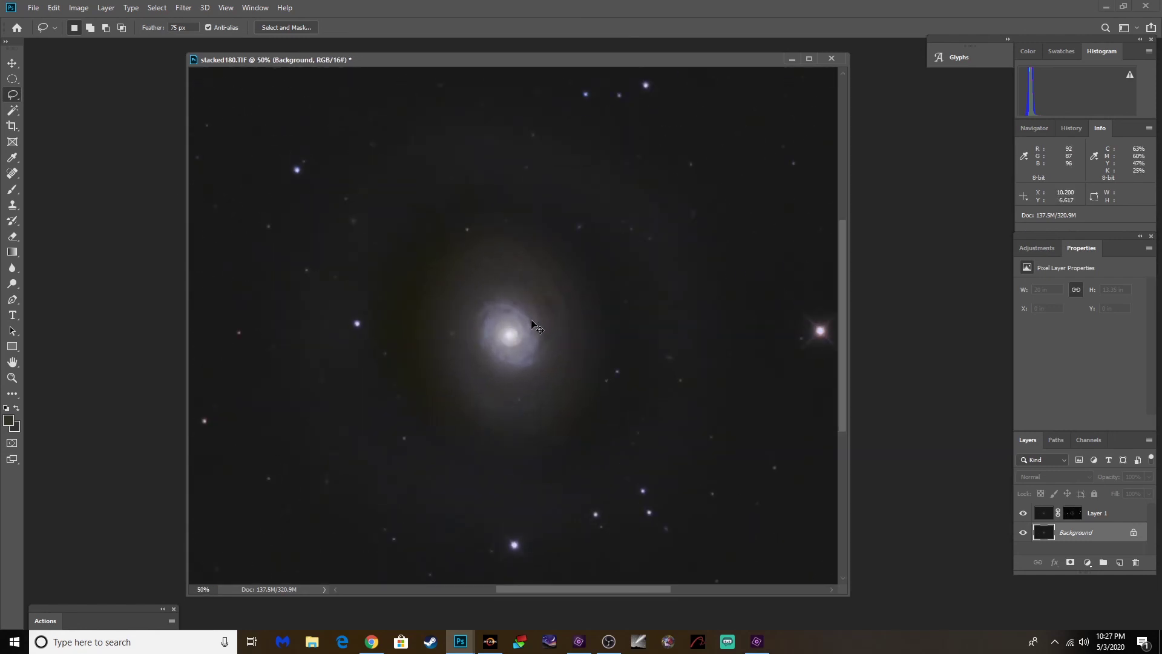
pyautogui.hotkey('ctrl', '-')
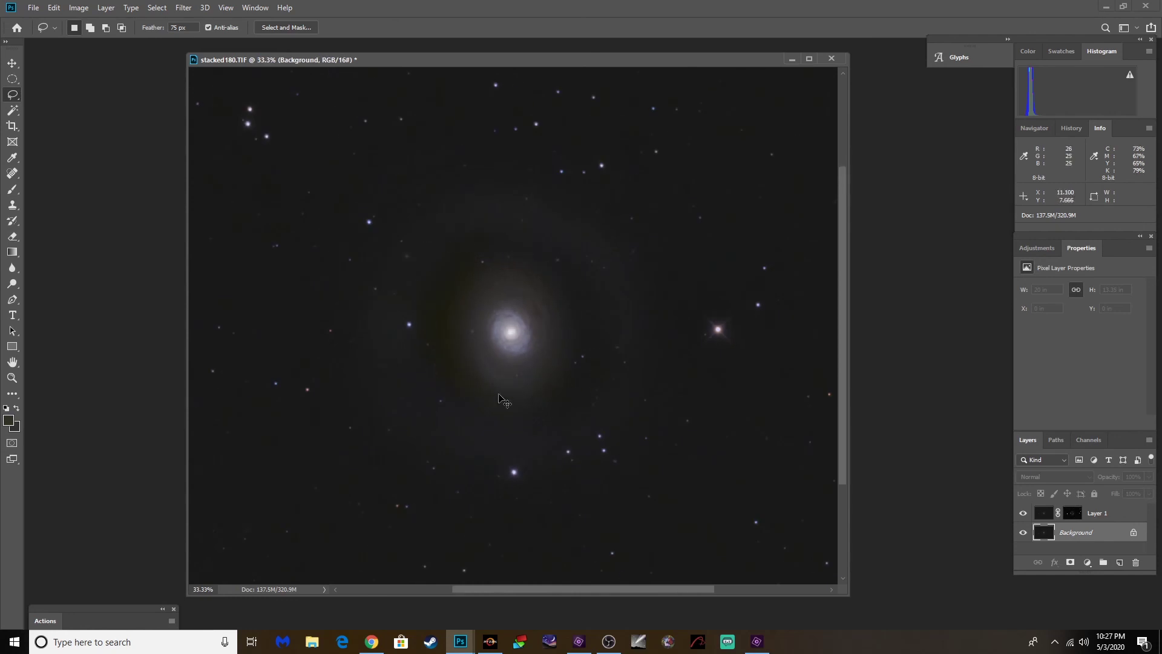
pyautogui.hotkey('ctrl', '-')
pyautogui.hotkey('ctrl', '-')
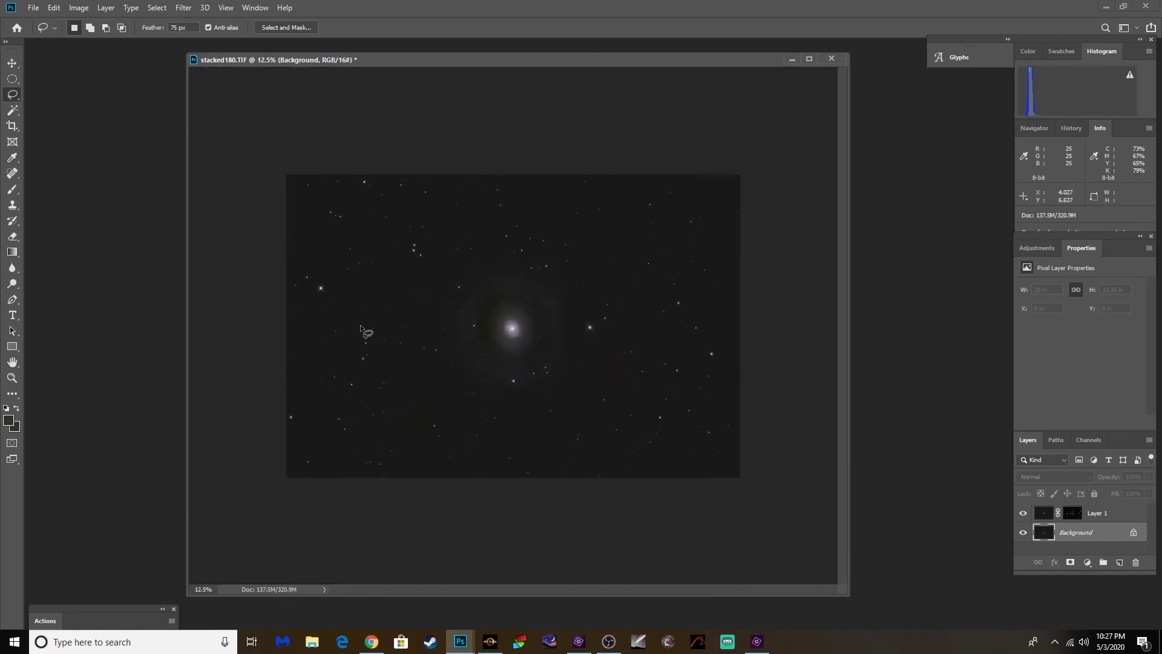
pyautogui.moveTo(418, 64)
pyautogui.mouseDown()
pyautogui.moveTo(453, 72)
pyautogui.moveTo(431, 71)
pyautogui.mouseUp()
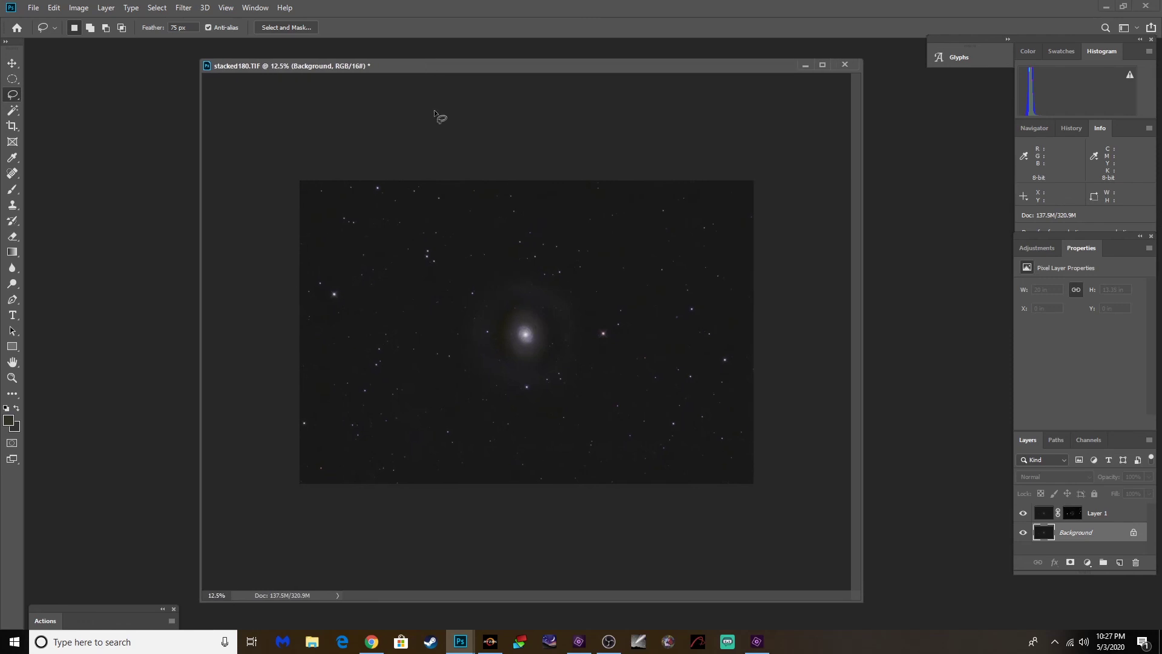